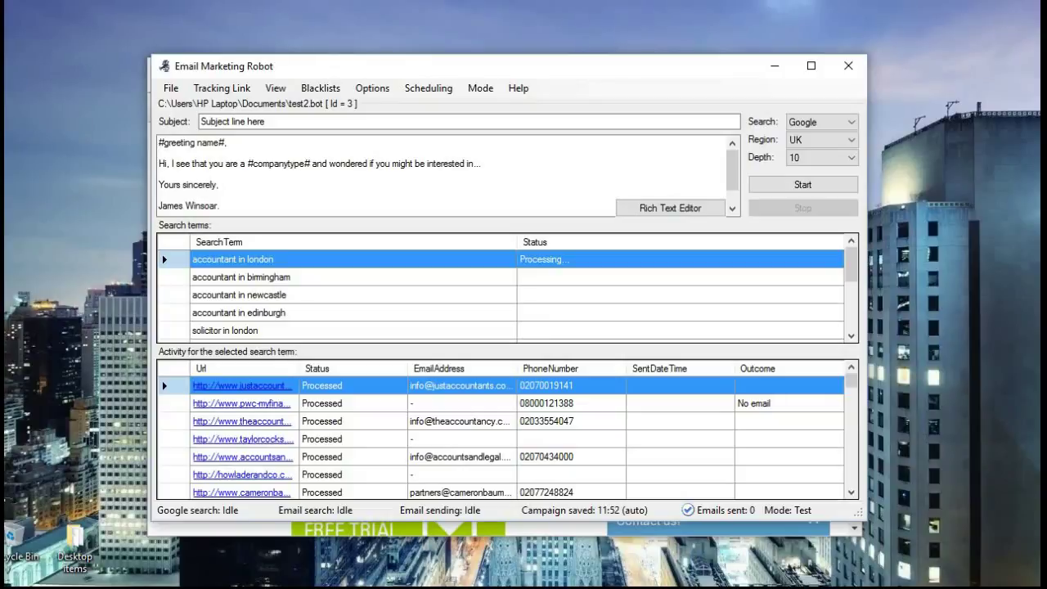
Step: View the program's About information and close it
{"action": "left_click", "coordinate": [518, 88]}
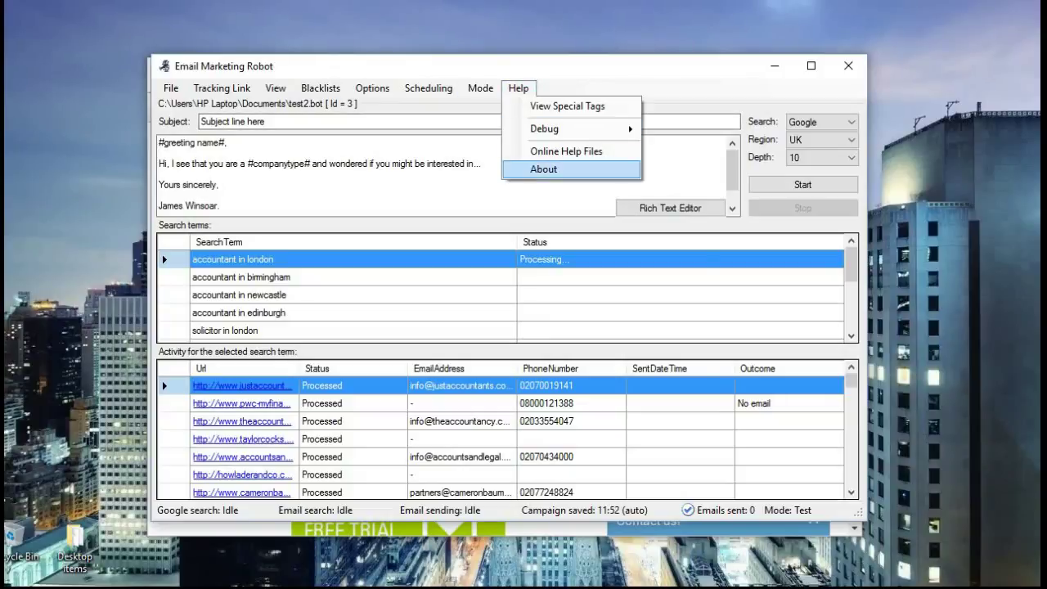
{"action": "left_click", "coordinate": [545, 166]}
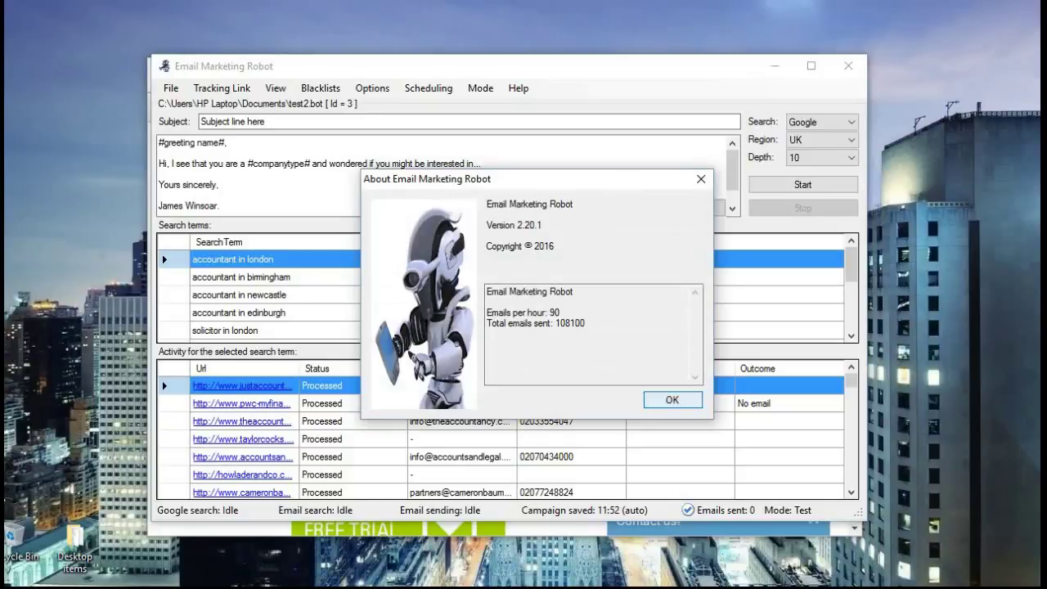
{"action": "key", "text": "Return"}
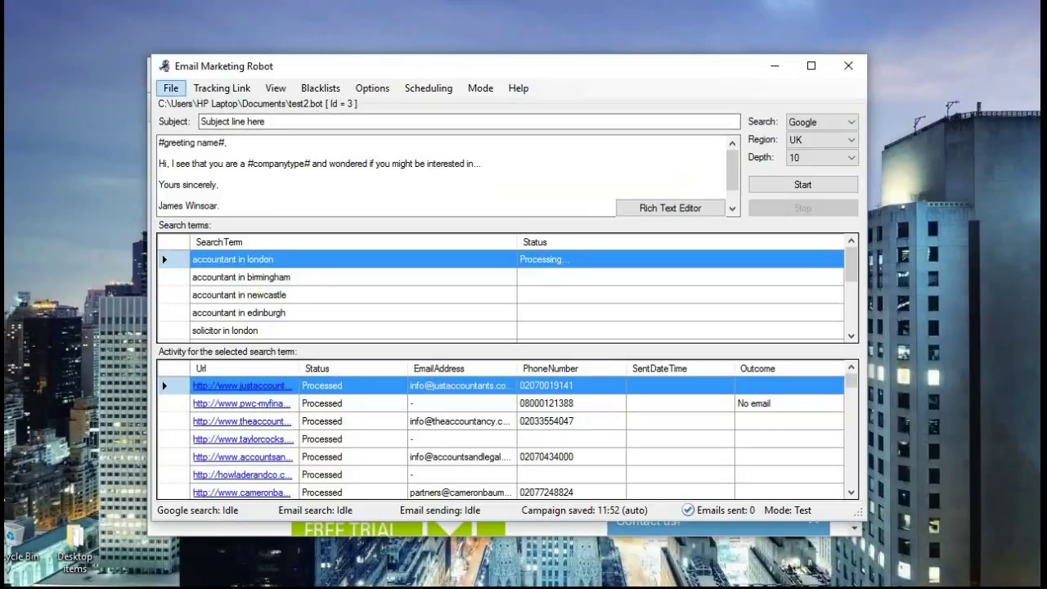
Step: Start a new campaign, preview the website address and email list types, and set the campaign type to Search by business type/location
{"action": "left_click", "coordinate": [170, 87]}
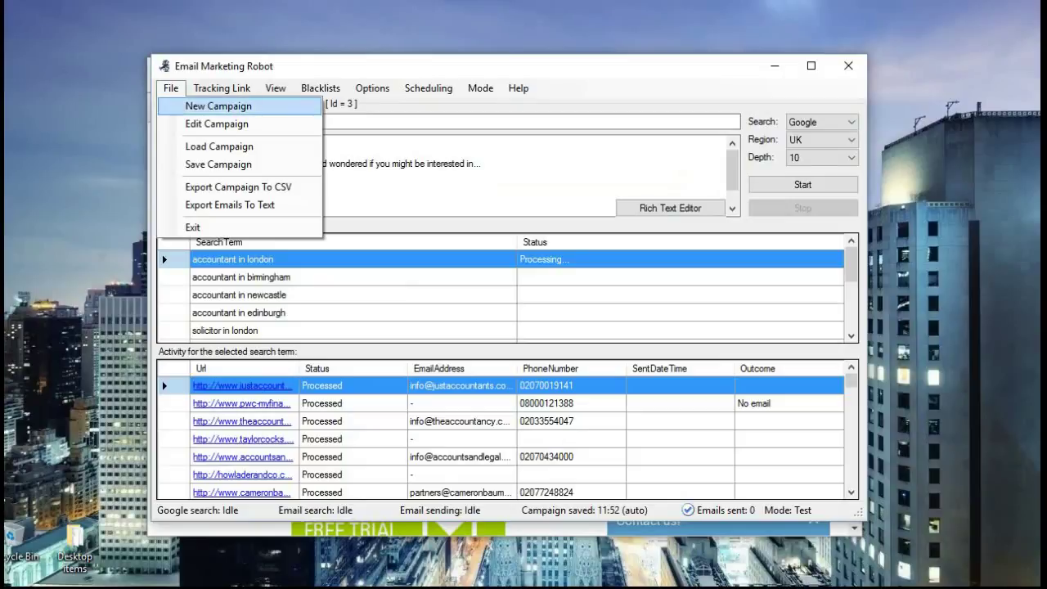
{"action": "left_click", "coordinate": [218, 106]}
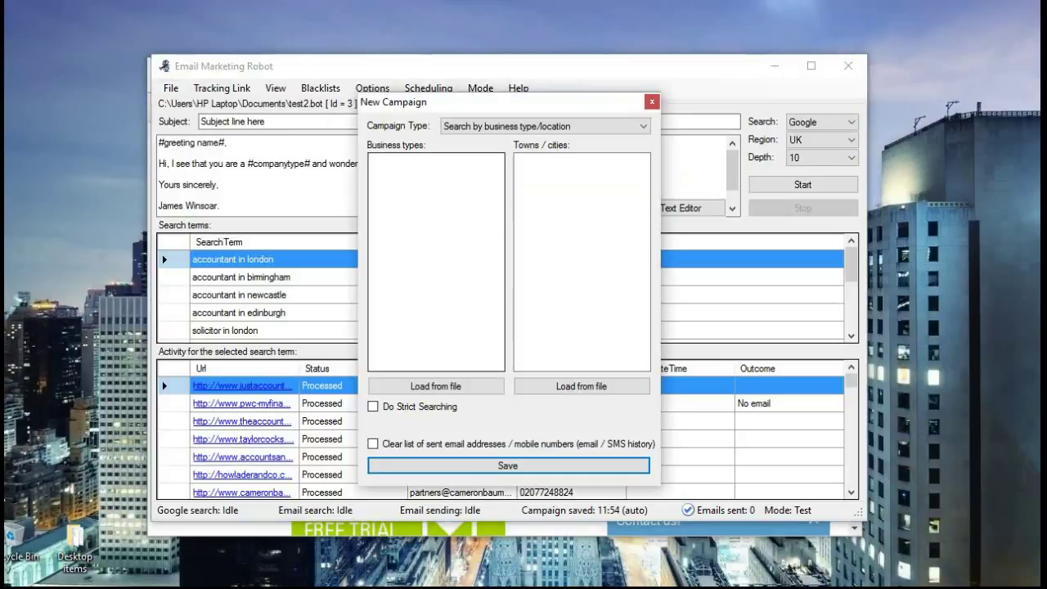
{"action": "left_click", "coordinate": [643, 126]}
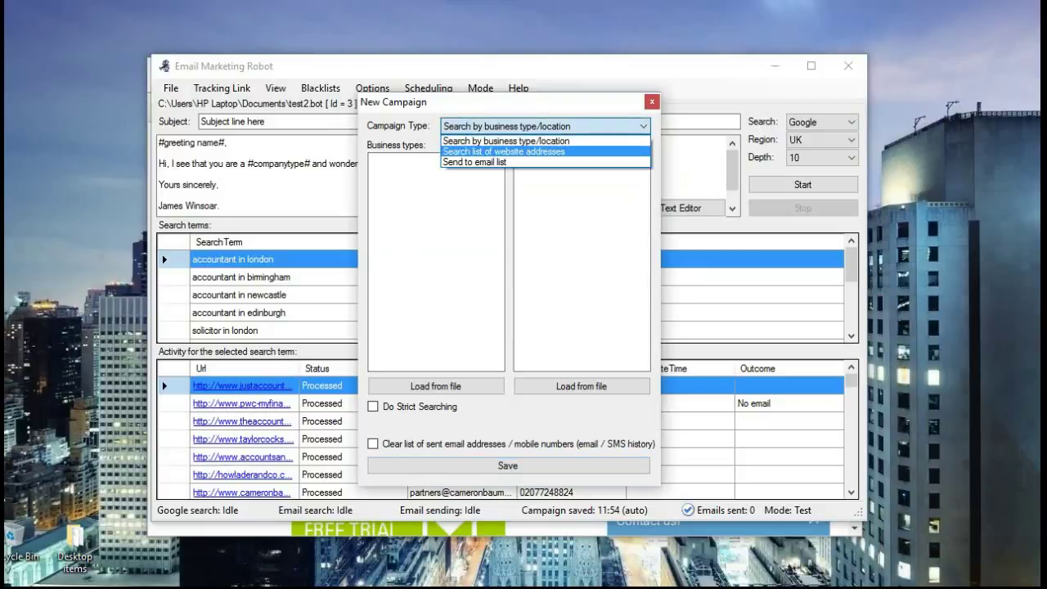
{"action": "left_click", "coordinate": [503, 151]}
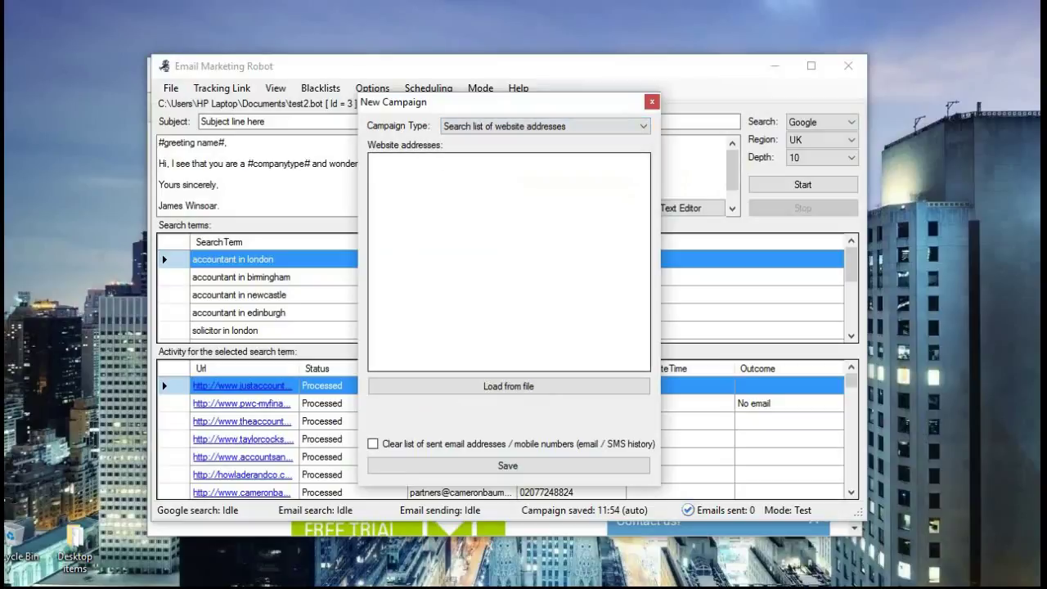
{"action": "left_click", "coordinate": [643, 126]}
{"action": "left_click", "coordinate": [503, 162]}
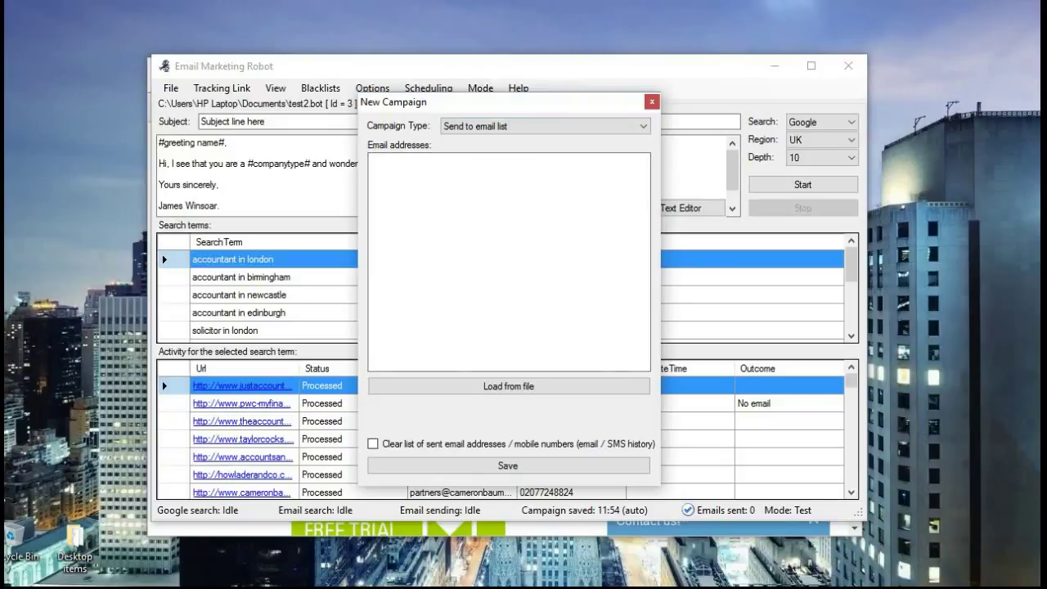
{"action": "left_click", "coordinate": [644, 126]}
{"action": "left_click", "coordinate": [506, 141]}
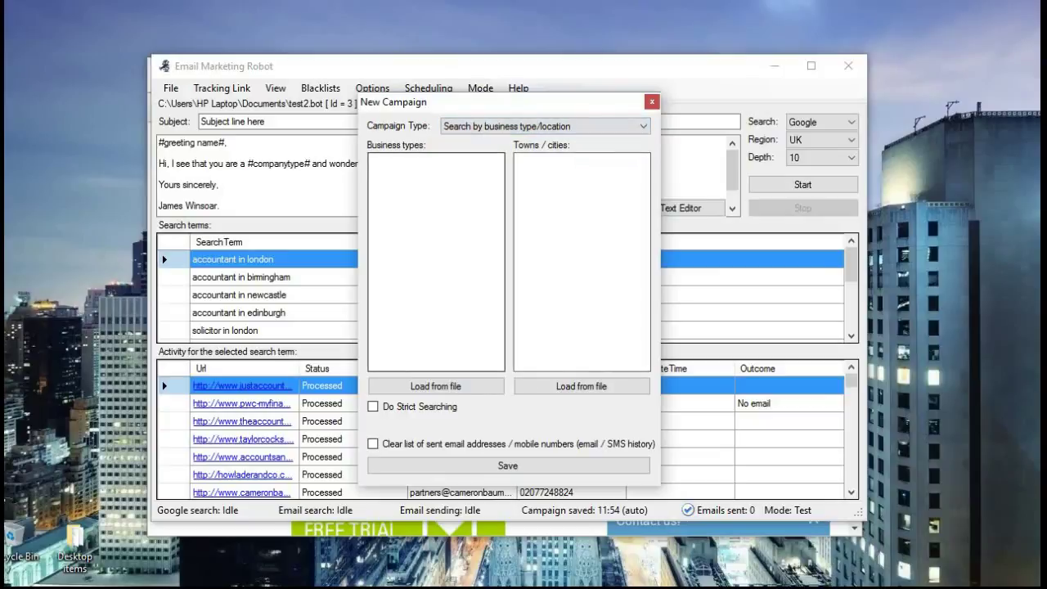
Step: Enter accountant, solicitior and graphic designer as the campaign's business types, one per line
{"action": "left_click", "coordinate": [403, 170]}
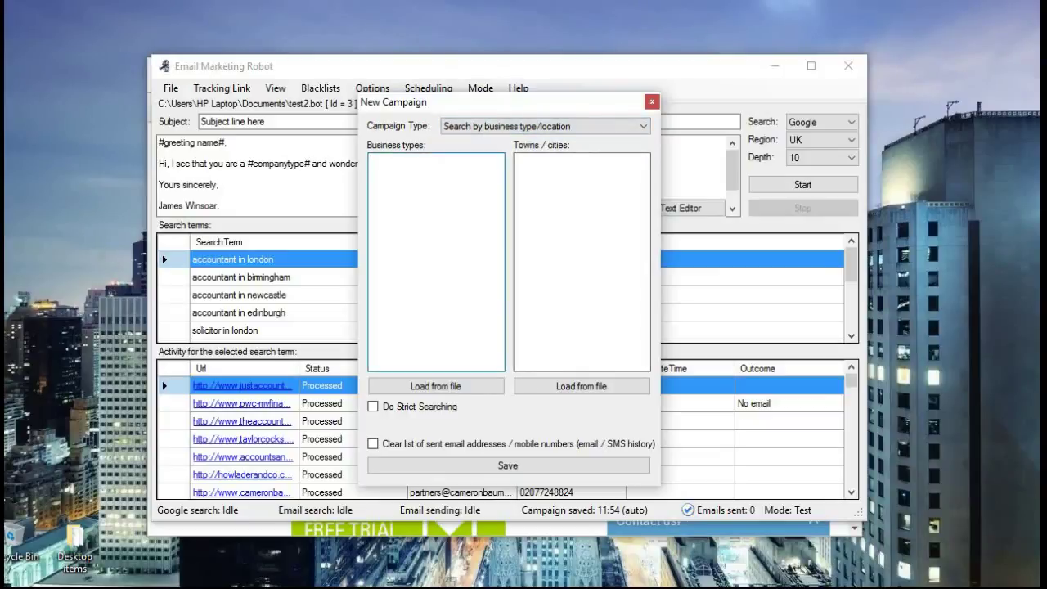
{"action": "type", "text": "accountant"}
{"action": "key", "text": "Return"}
{"action": "type", "text": "solicitiongraphic desi"}
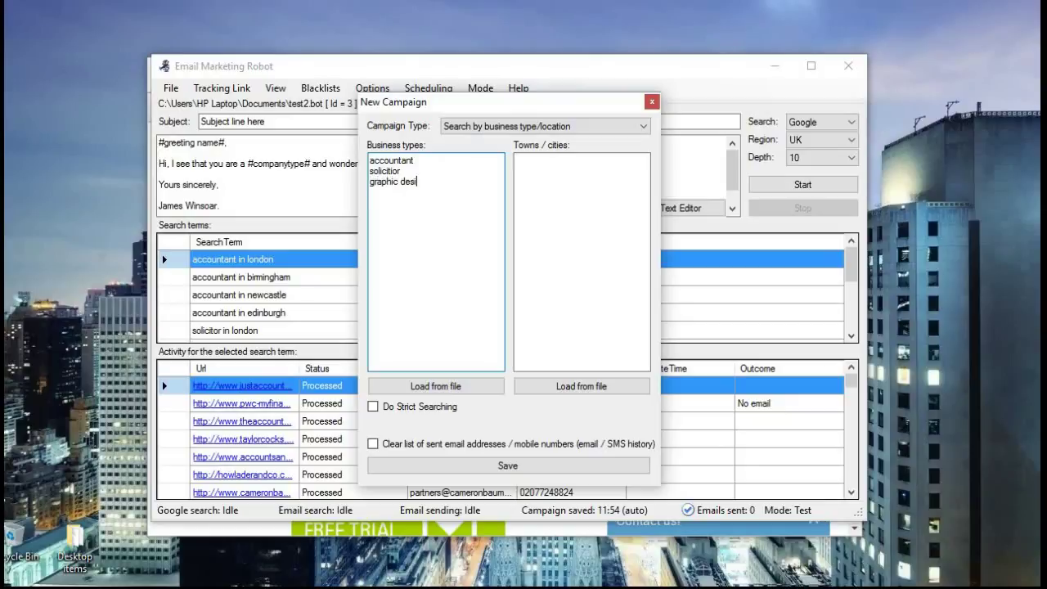
{"action": "type", "text": "gner"}
Step: Enter london, birmingham and newcastle as the campaign's towns and cities, one per line
{"action": "left_click", "coordinate": [549, 176]}
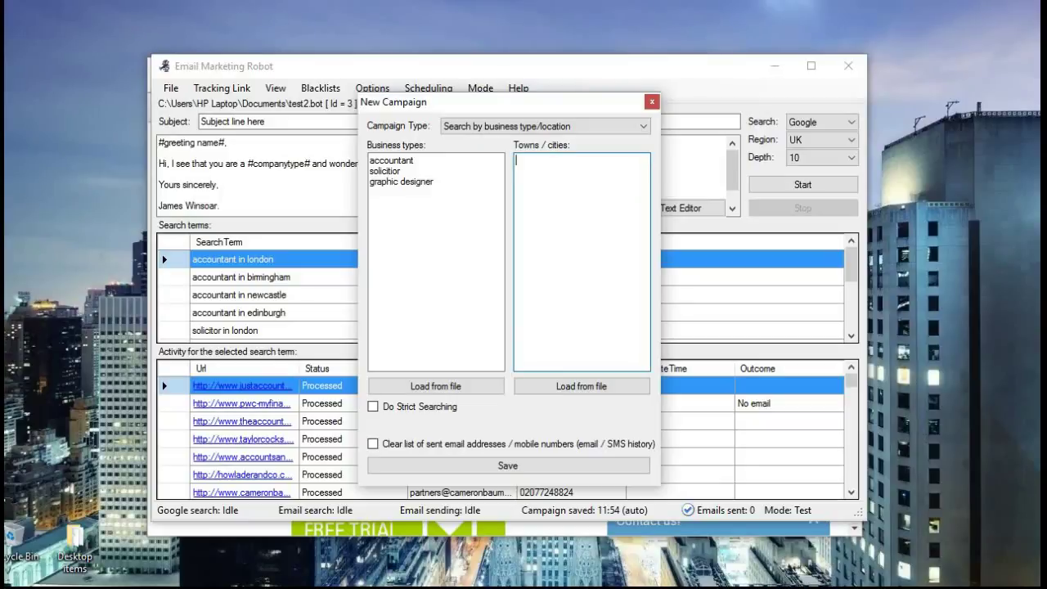
{"action": "type", "text": "london"}
{"action": "key", "text": "Return"}
{"action": "type", "text": "birmingham"}
{"action": "key", "text": "Return"}
{"action": "type", "text": "news"}
{"action": "key", "text": "BackSpace"}
{"action": "type", "text": "castle"}
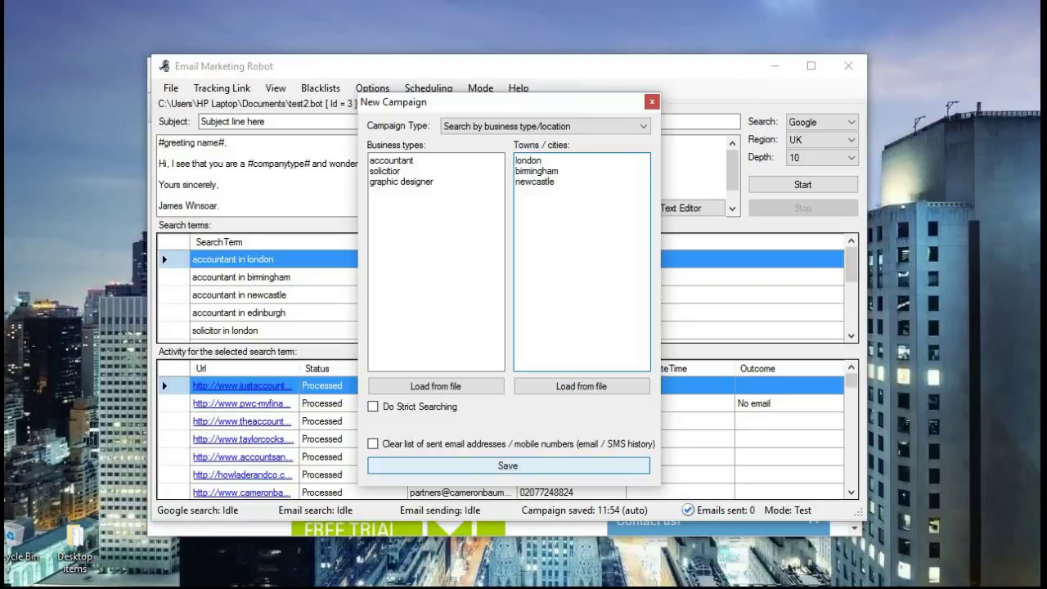
Step: Save the new campaign in Documents as test, replacing the existing test.bot file
{"action": "left_click", "coordinate": [507, 465]}
{"action": "type", "text": "test"}
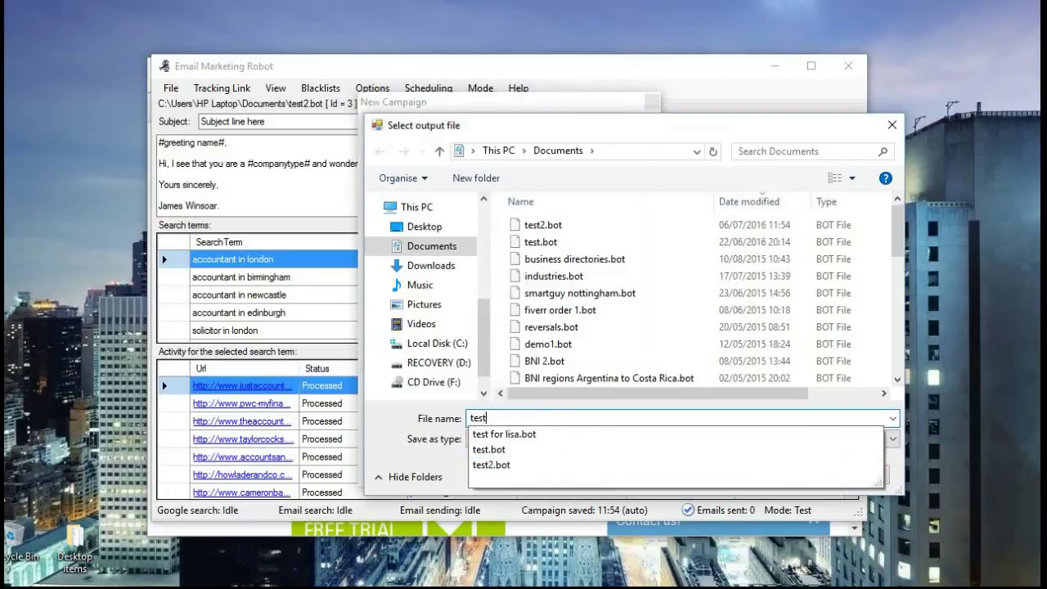
{"action": "left_click", "coordinate": [774, 478]}
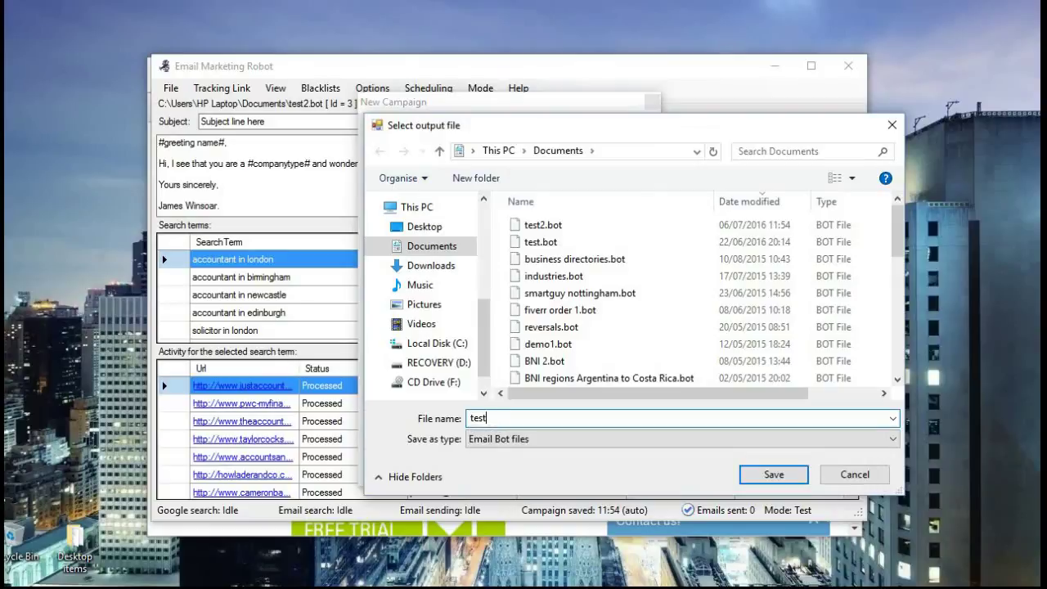
{"action": "left_click", "coordinate": [774, 475]}
{"action": "left_click", "coordinate": [585, 307]}
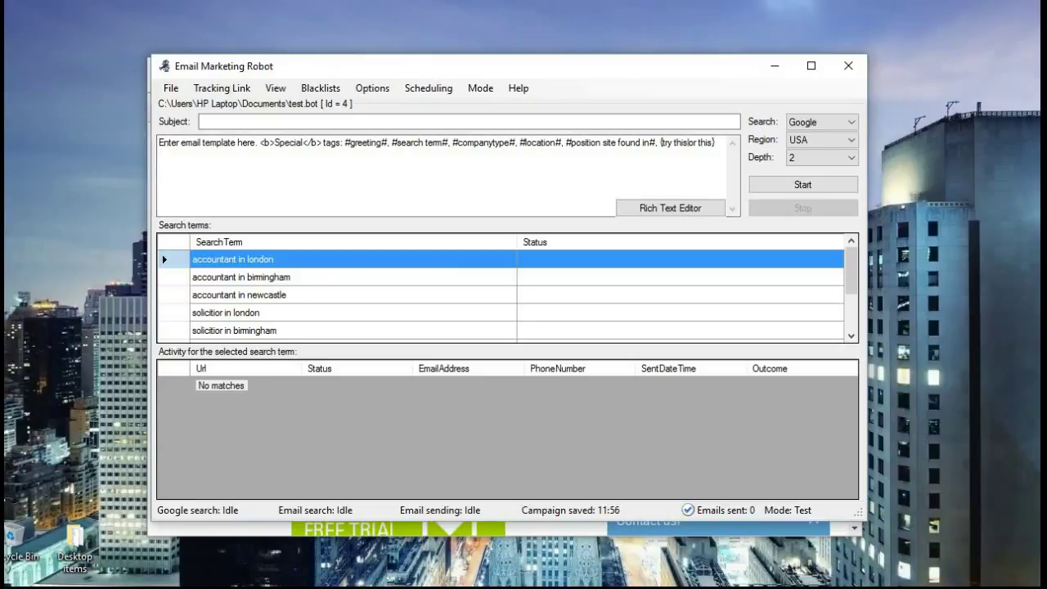
Step: Delete the template's introductory placeholder text and make "#greeting name#," the first line, with a blank line before the remaining tags
{"action": "left_click_drag", "start_coordinate": [345, 143], "coordinate": [159, 143]}
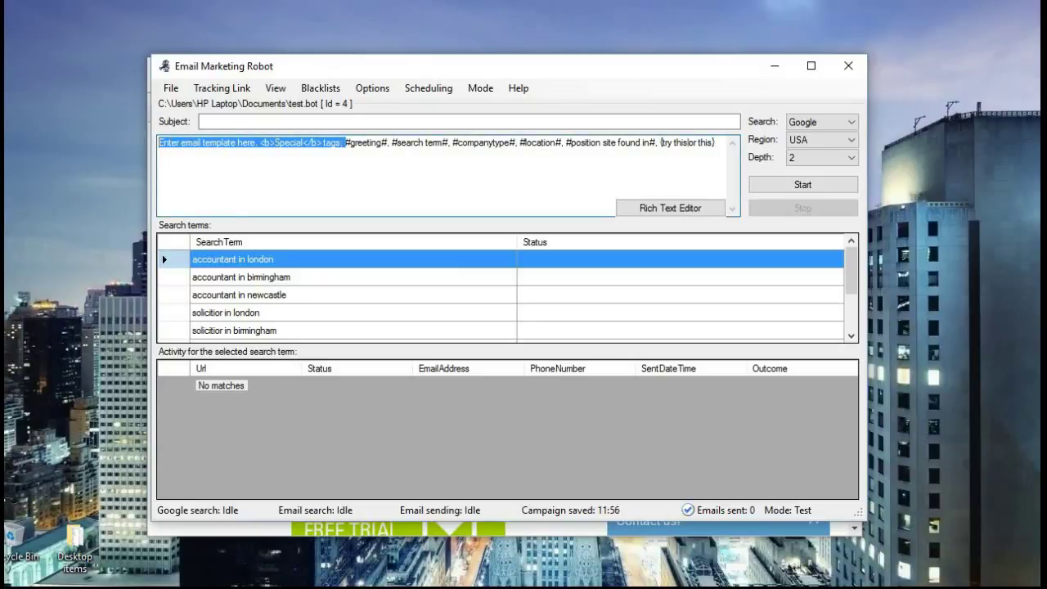
{"action": "key", "text": "Delete"}
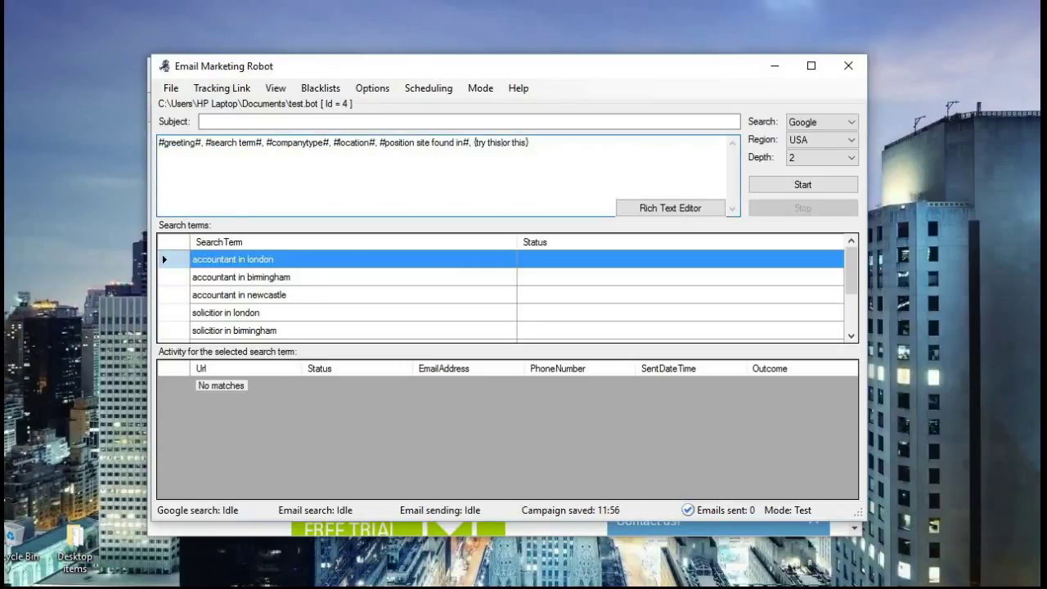
{"action": "left_click", "coordinate": [205, 143]}
{"action": "key", "text": "Return"}
{"action": "key", "text": "Return"}
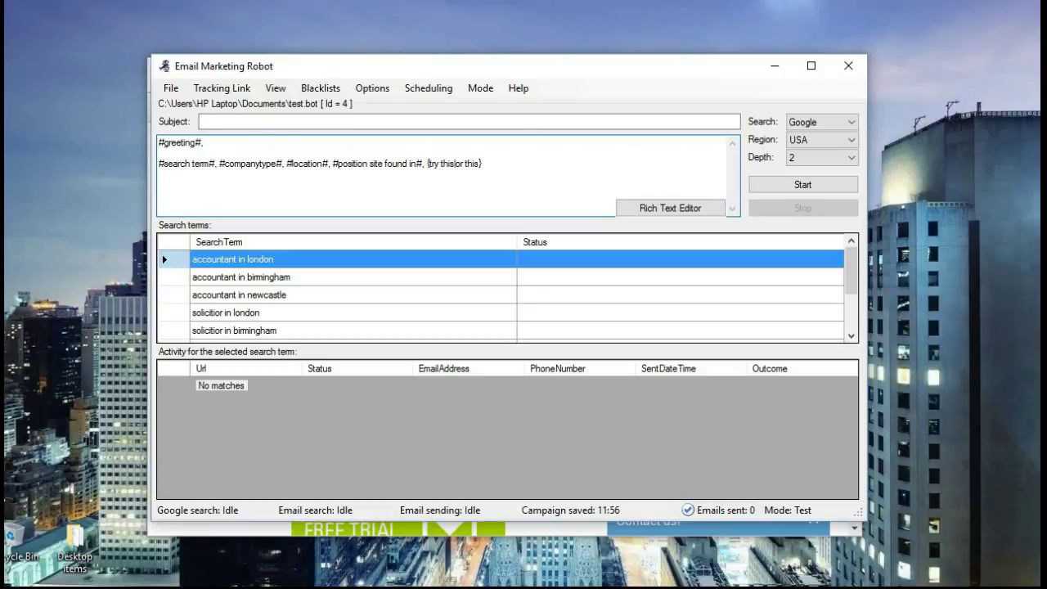
{"action": "type", "text": "name"}
{"action": "key", "text": "End"}
{"action": "key", "text": "shift+Left"}
{"action": "key", "text": "shift+Left"}
{"action": "key", "text": "shift+Left"}
{"action": "key", "text": "shift+Left"}
{"action": "key", "text": "shift+Left"}
{"action": "key", "text": "shift+Left"}
{"action": "key", "text": "shift+Left"}
{"action": "key", "text": "shift+Left"}
{"action": "key", "text": "shift+Left"}
{"action": "key", "text": "shift+Left"}
{"action": "key", "text": "shift+Left"}
{"action": "key", "text": "shift+Left"}
{"action": "key", "text": "shift+Left"}
{"action": "key", "text": "shift+Left"}
{"action": "key", "text": "shift+Left"}
{"action": "key", "text": "shift+Left"}
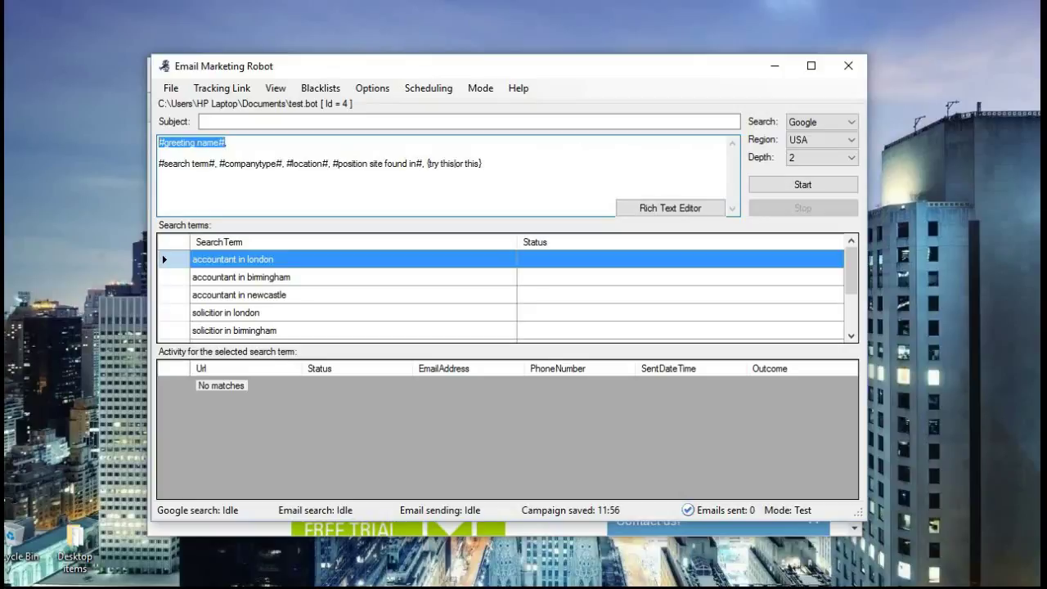
Step: Add the line "We work with lots of local #companytype#s." below the greeting, moving the #companytype# tag out of the tag list
{"action": "key", "text": "End"}
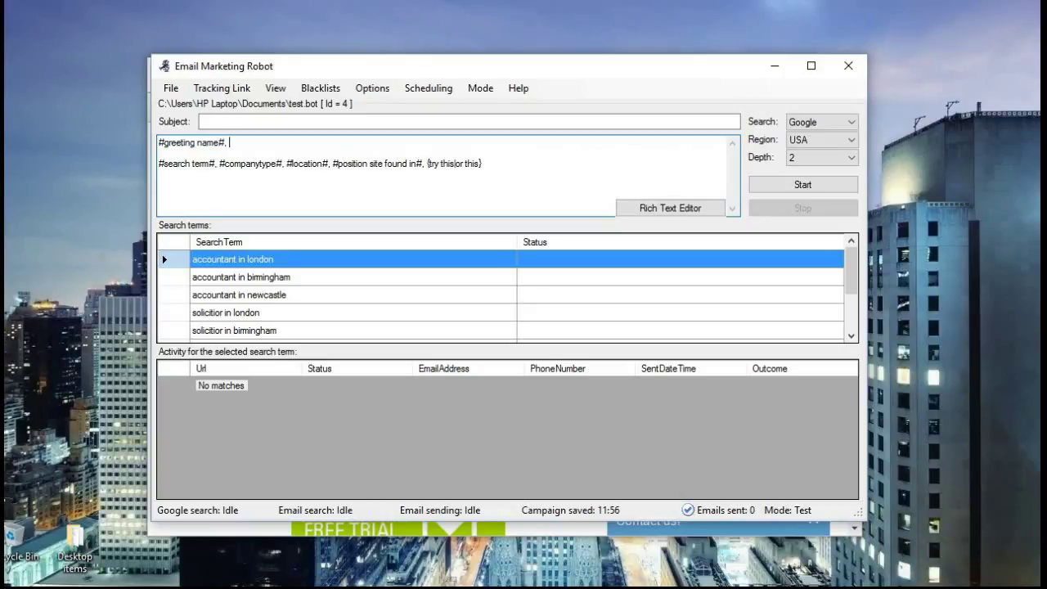
{"action": "key", "text": "Return"}
{"action": "key", "text": "Return"}
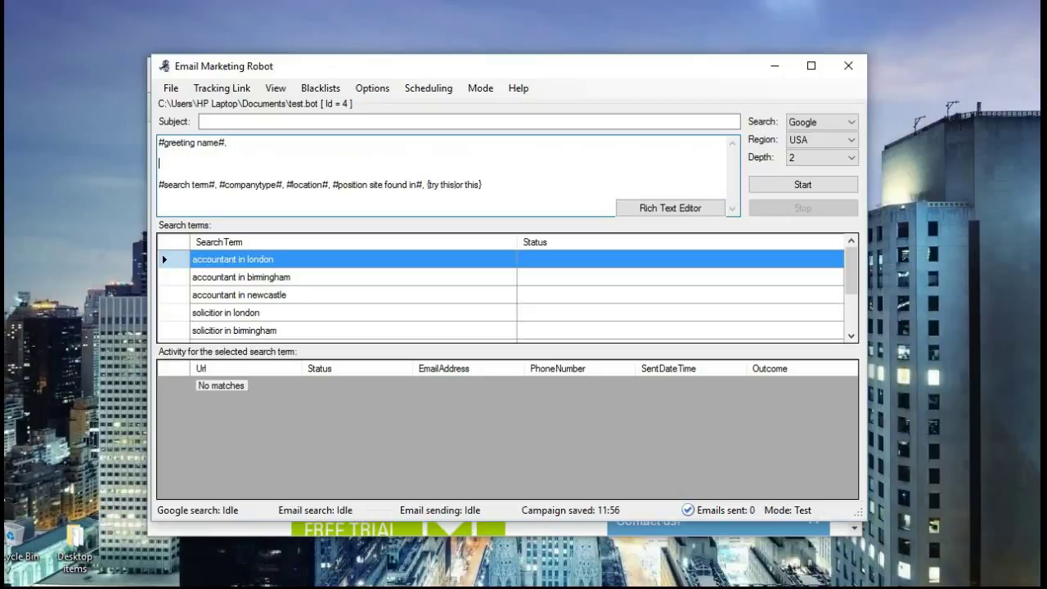
{"action": "left_click_drag", "start_coordinate": [219, 185], "coordinate": [284, 185]}
{"action": "key", "text": "ctrl+c"}
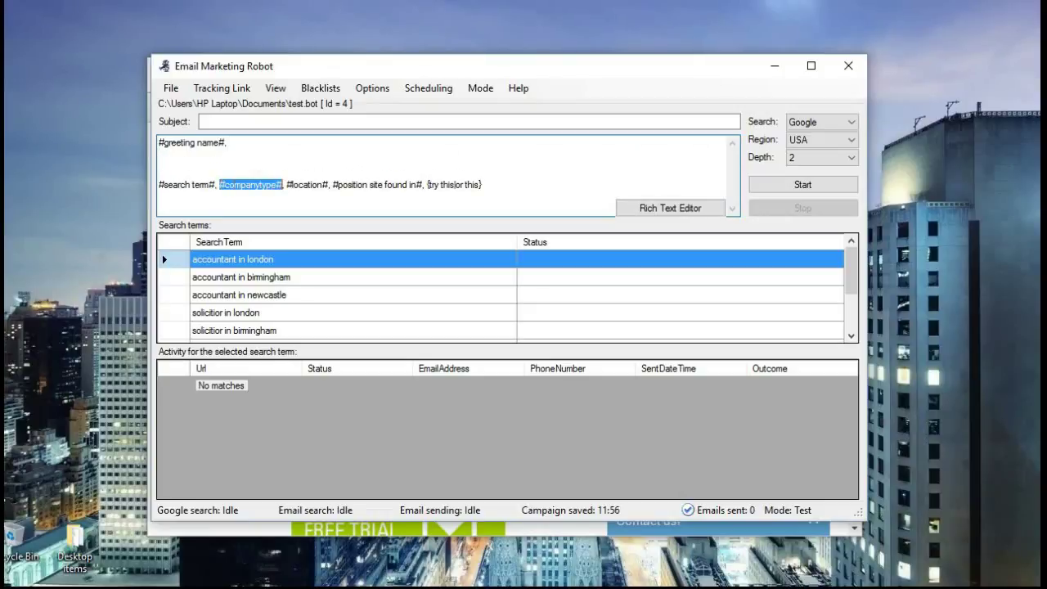
{"action": "key", "text": "Delete"}
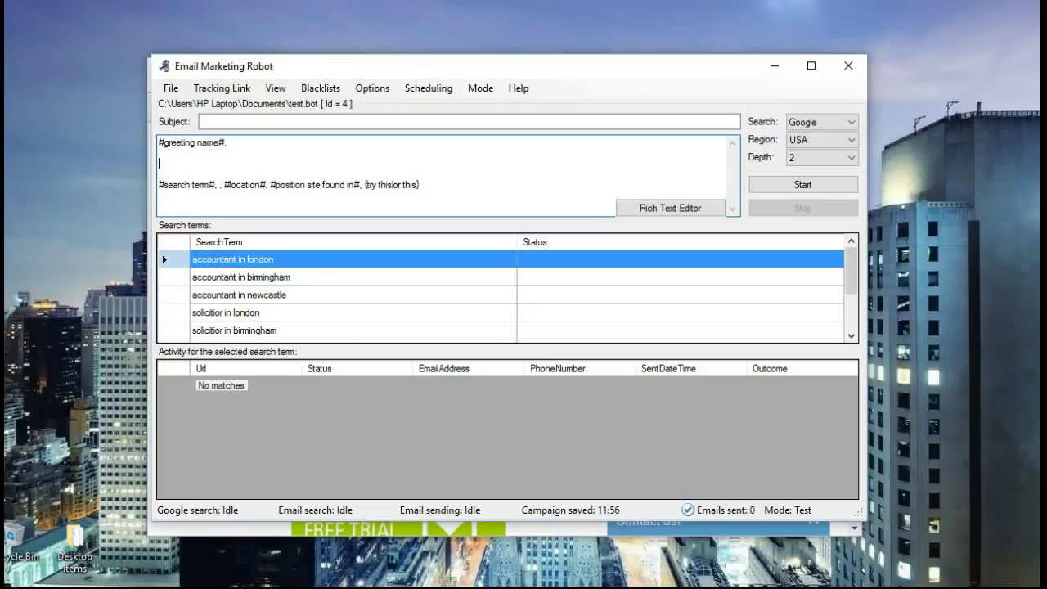
{"action": "key", "text": "ctrl+v"}
{"action": "type", "text": "We work with "}
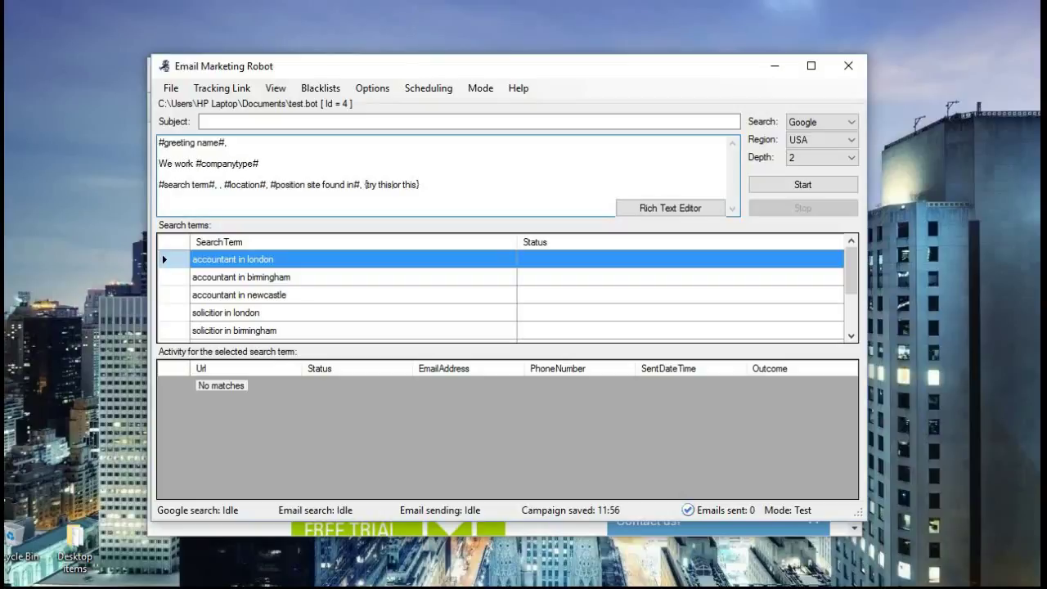
{"action": "type", "text": "lots of local #companytype#"}
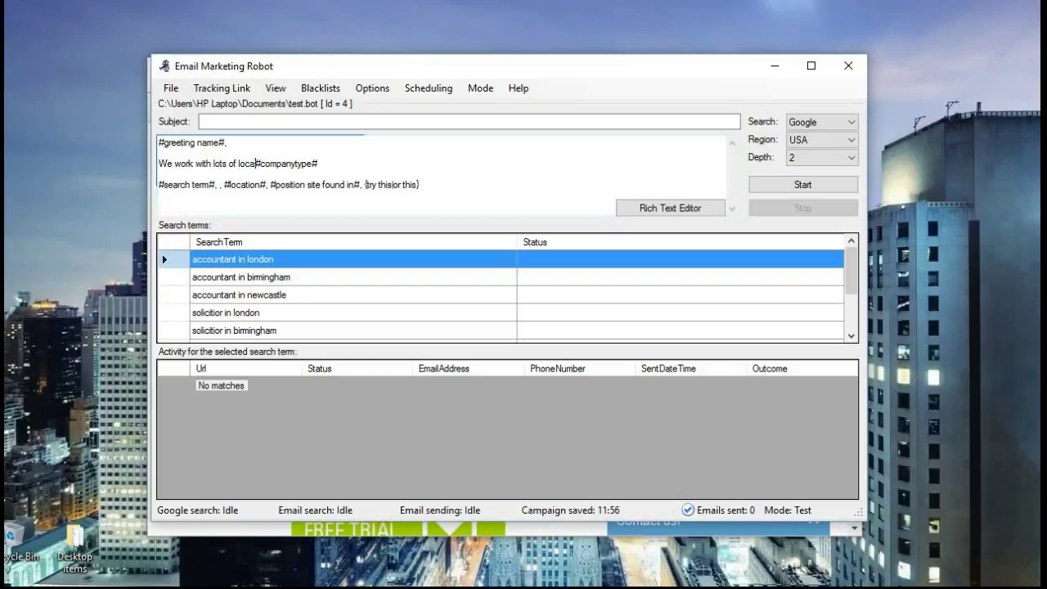
{"action": "type", "text": "s."}
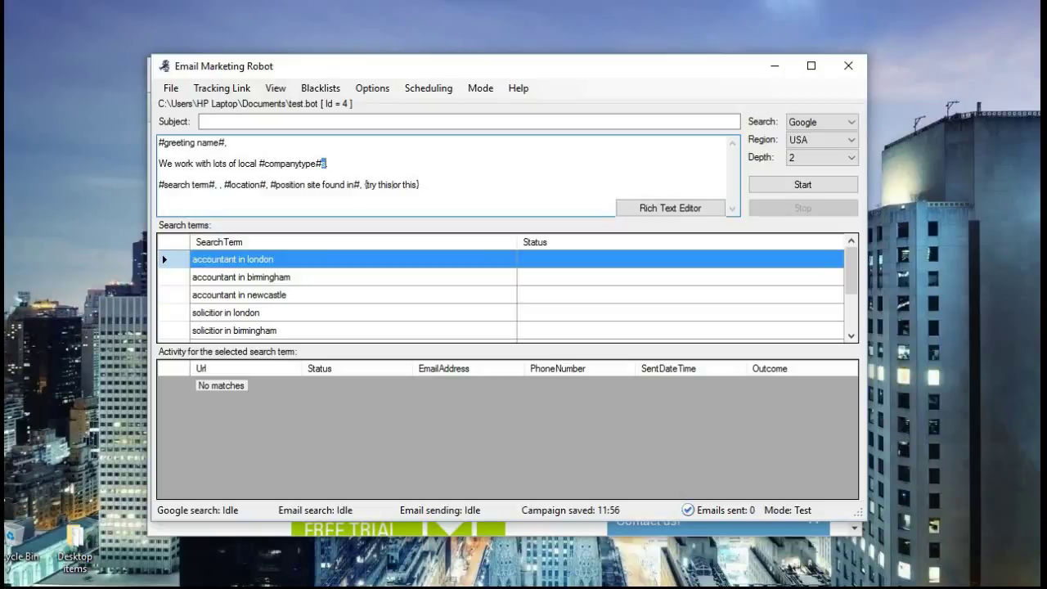
Step: Capitalize the tag in the email sentence as #CompanyType#
{"action": "left_click_drag", "start_coordinate": [265, 164], "coordinate": [306, 164]}
{"action": "type", "text": "C"}
{"action": "type", "text": "T"}
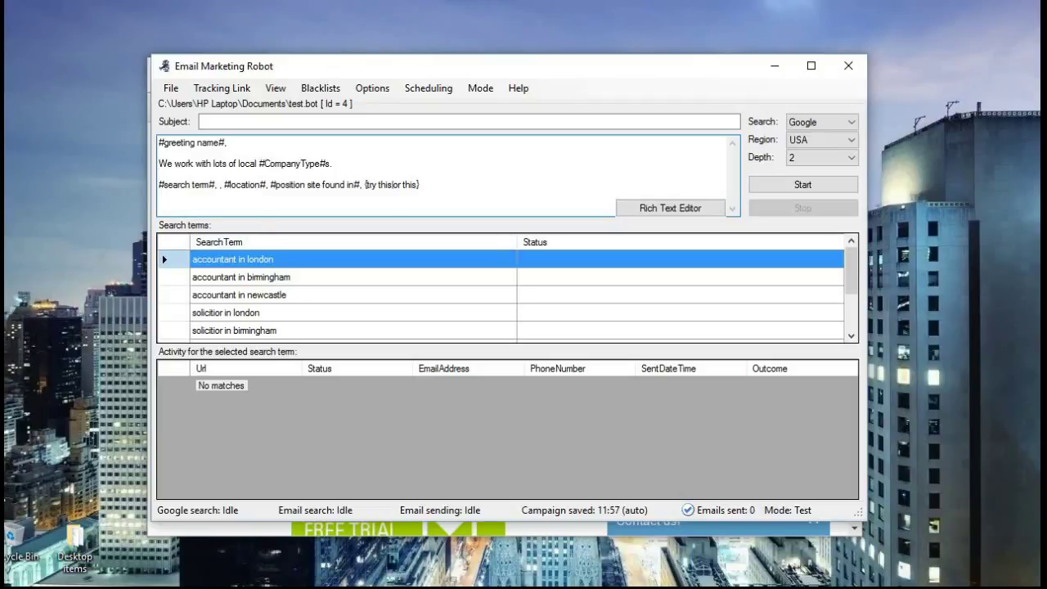
Step: Restore the tag in the email sentence to lowercase #companytype#
{"action": "left_click_drag", "start_coordinate": [263, 163], "coordinate": [271, 164]}
{"action": "type", "text": "c"}
{"action": "left_click_drag", "start_coordinate": [298, 163], "coordinate": [304, 163]}
{"action": "type", "text": "t"}
Step: Reduce the remaining tag line to a capitalized #Location# by deleting the search term, position and alternative-text tags
{"action": "left_click_drag", "start_coordinate": [225, 185], "coordinate": [158, 185]}
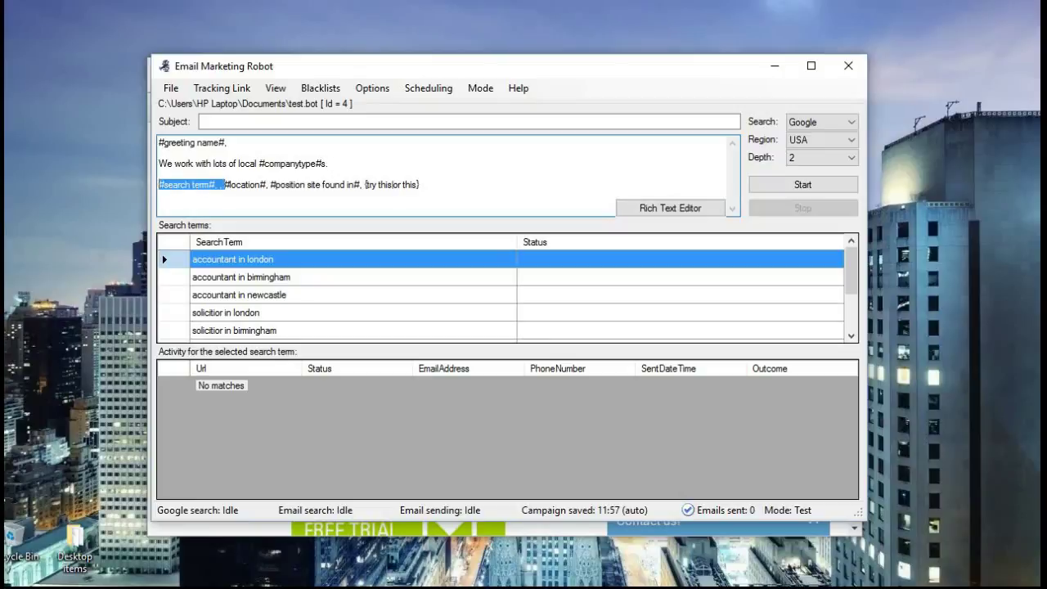
{"action": "key", "text": "Return"}
{"action": "key", "text": "BackSpace"}
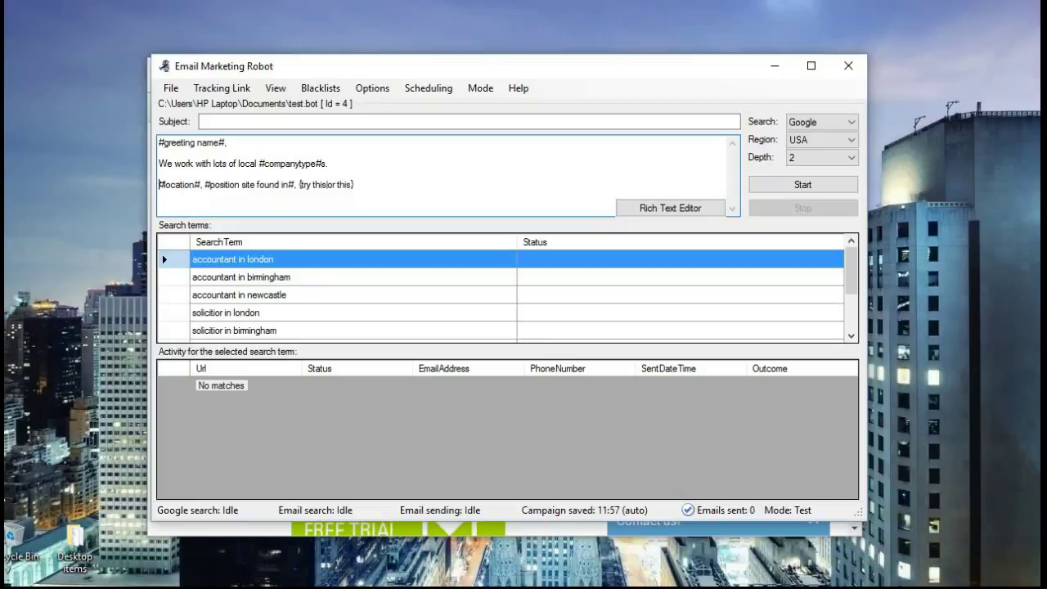
{"action": "key", "text": "BackSpace"}
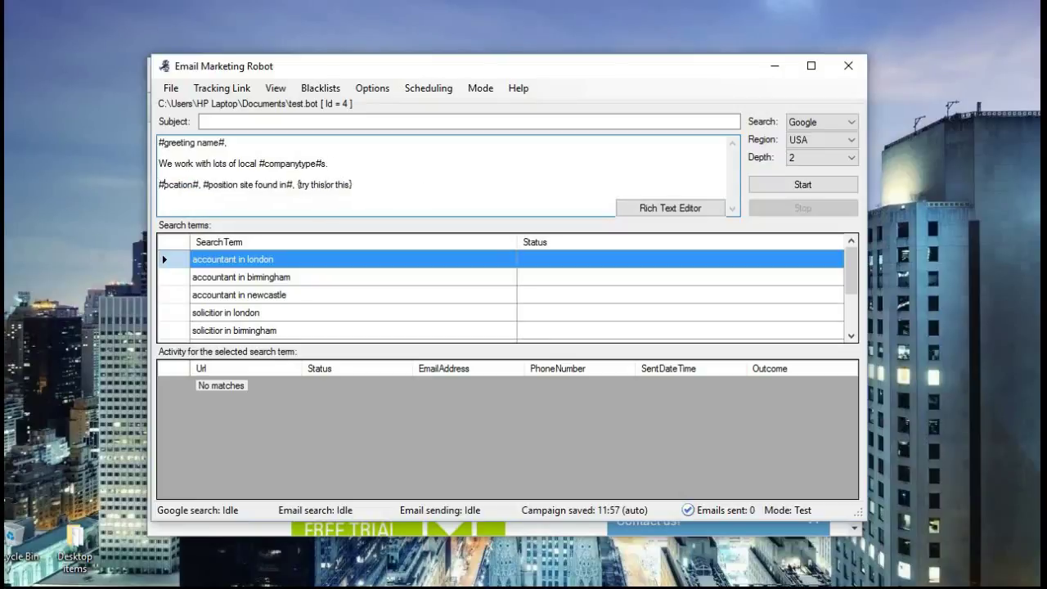
{"action": "type", "text": "L"}
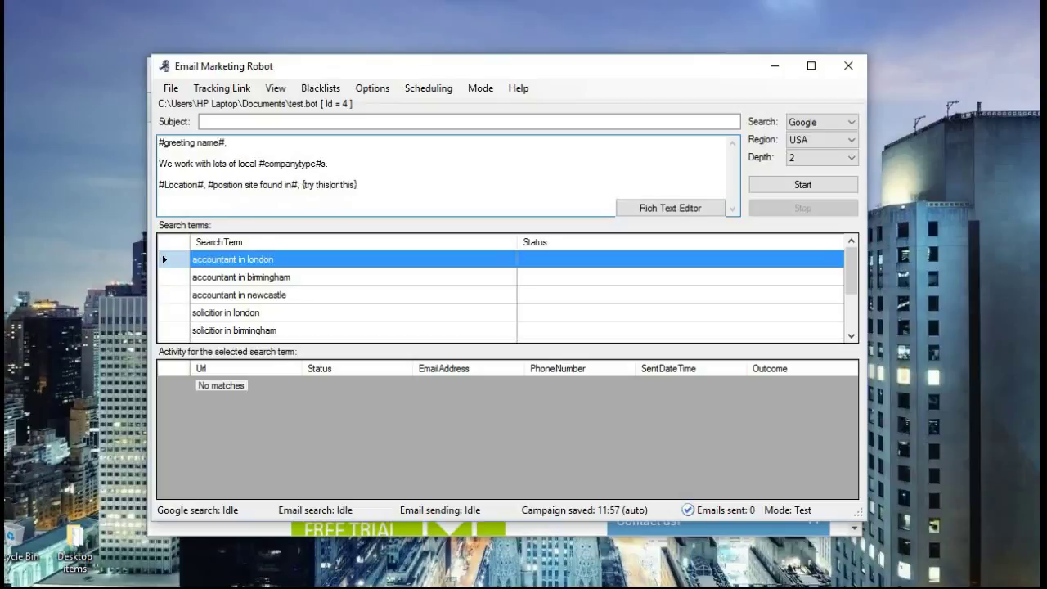
{"action": "left_click_drag", "start_coordinate": [203, 185], "coordinate": [359, 185]}
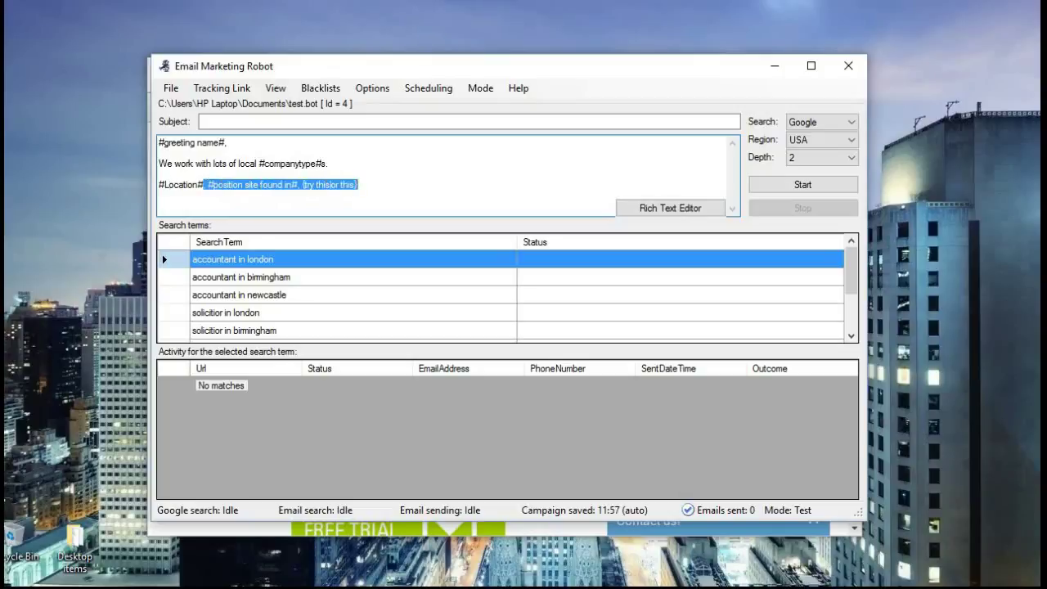
{"action": "key", "text": "Return"}
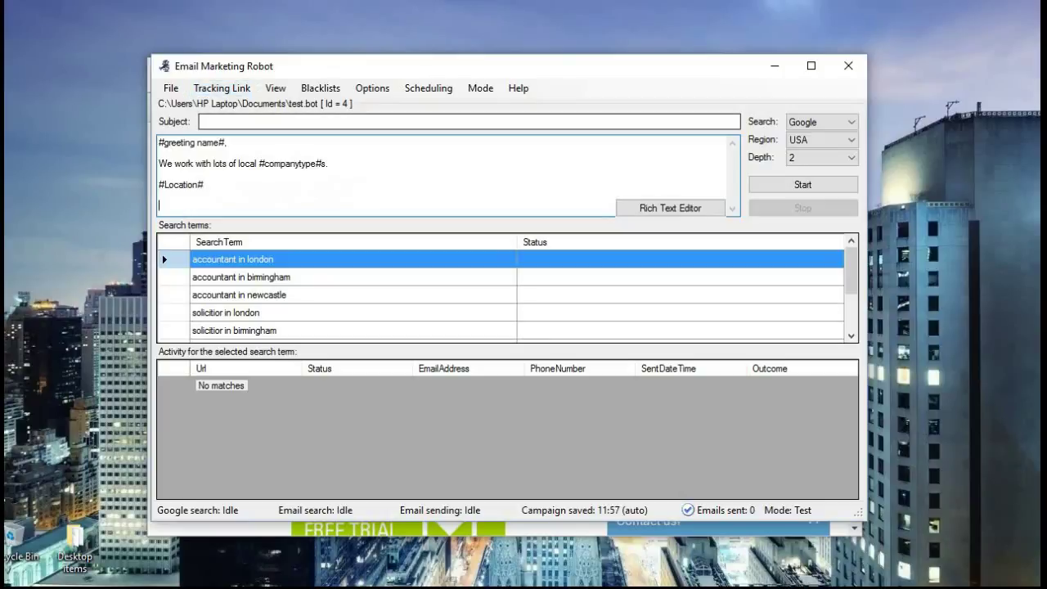
Step: Begin the email subject as rotating alternatives with "{Referrals|Caffeine|"
{"action": "left_click", "coordinate": [201, 121]}
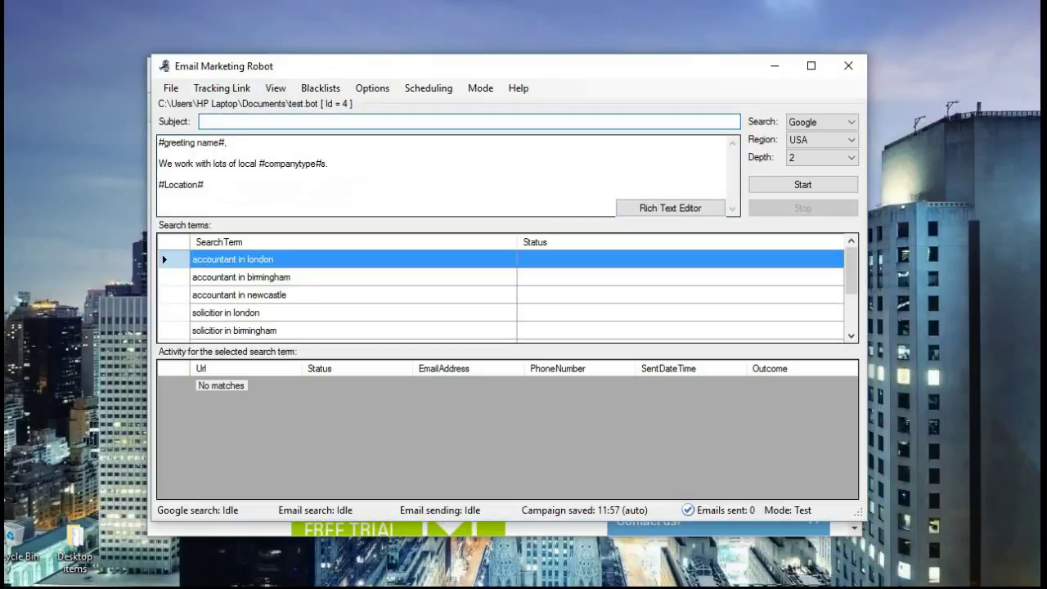
{"action": "type", "text": "Refer"}
{"action": "type", "text": "rals"}
{"action": "type", "text": "{"}
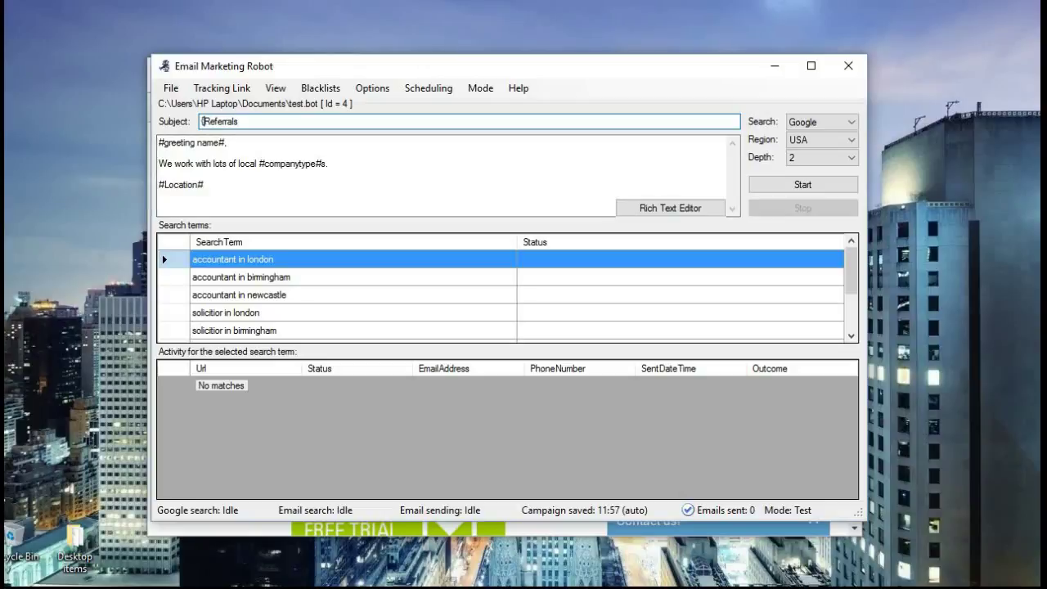
{"action": "left_click", "coordinate": [239, 122]}
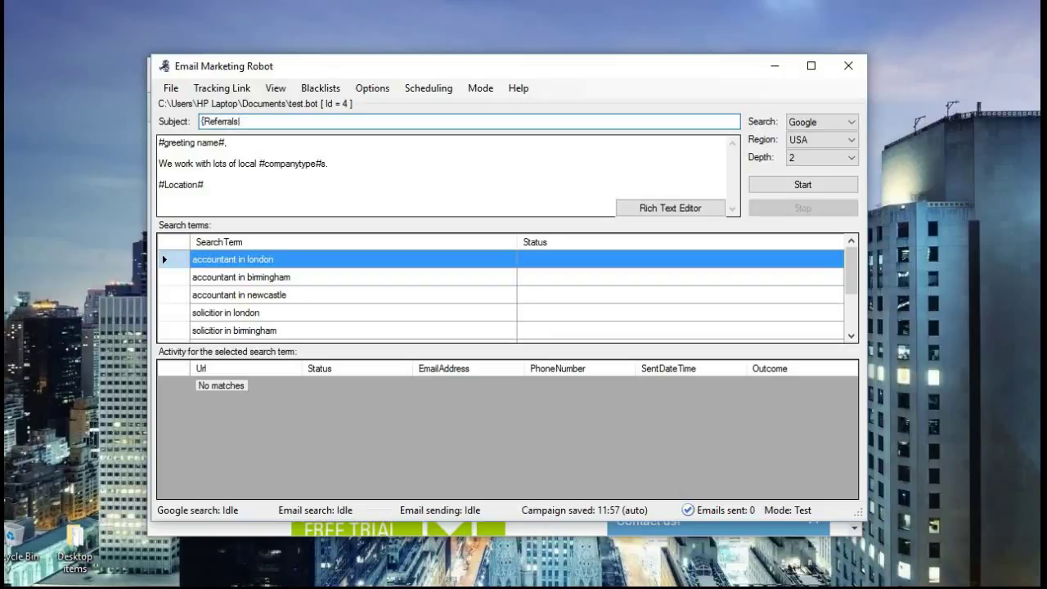
{"action": "type", "text": "Caffeine"}
{"action": "type", "text": "}"}
Step: Add "Can you handle more business?" as the third subject alternative and close the set with a curly brace
{"action": "type", "text": "can you"}
{"action": "key", "text": "BackSpace"}
{"action": "key", "text": "BackSpace"}
{"action": "key", "text": "BackSpace"}
{"action": "key", "text": "BackSpace"}
{"action": "key", "text": "BackSpace"}
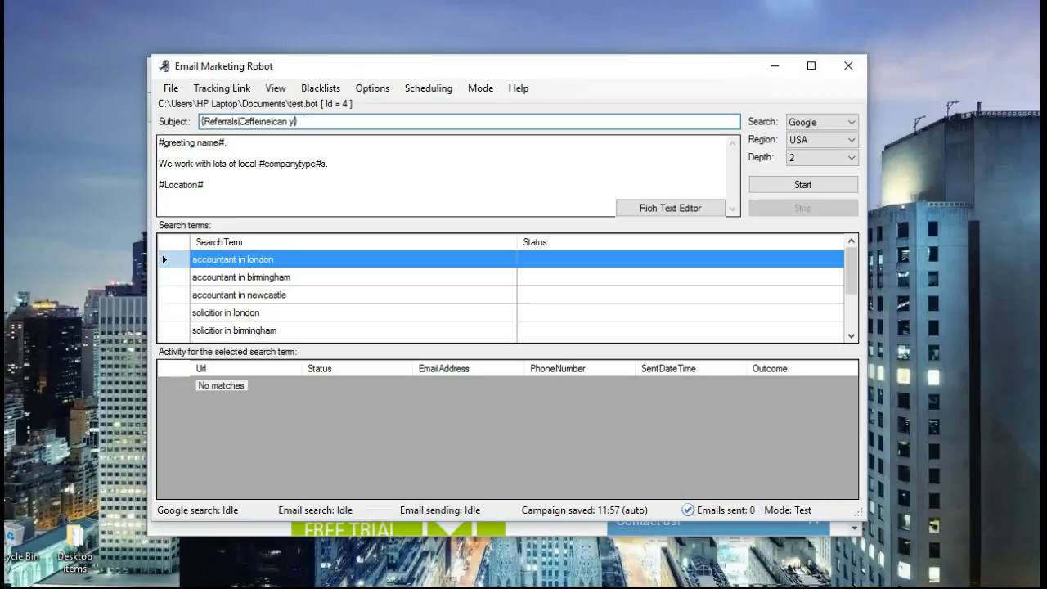
{"action": "key", "text": "BackSpace"}
{"action": "key", "text": "BackSpace"}
{"action": "type", "text": "Can you handle"}
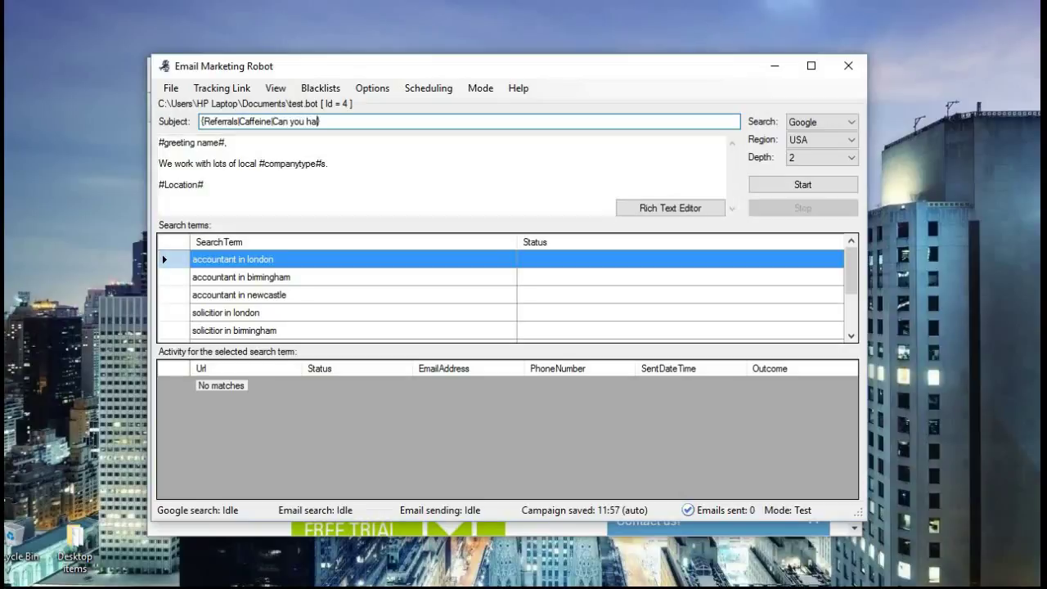
{"action": "type", "text": " more business?"}
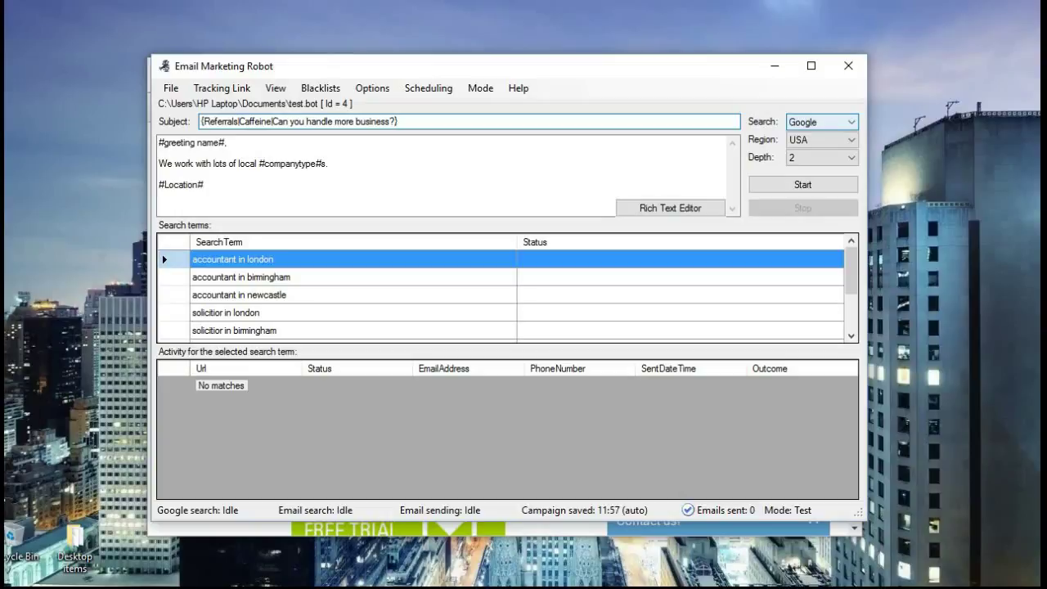
Step: Keep Google as the search engine and set the depth to 10 and the region to UK
{"action": "left_click", "coordinate": [821, 122]}
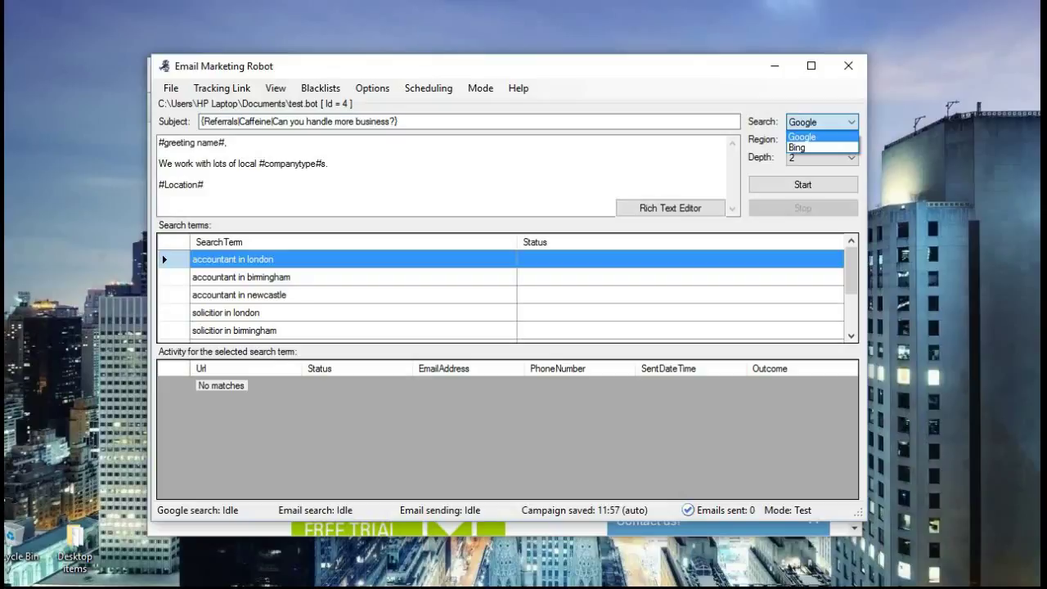
{"action": "left_click", "coordinate": [821, 137]}
{"action": "left_click", "coordinate": [822, 122]}
{"action": "left_click", "coordinate": [822, 138]}
{"action": "left_click", "coordinate": [823, 157]}
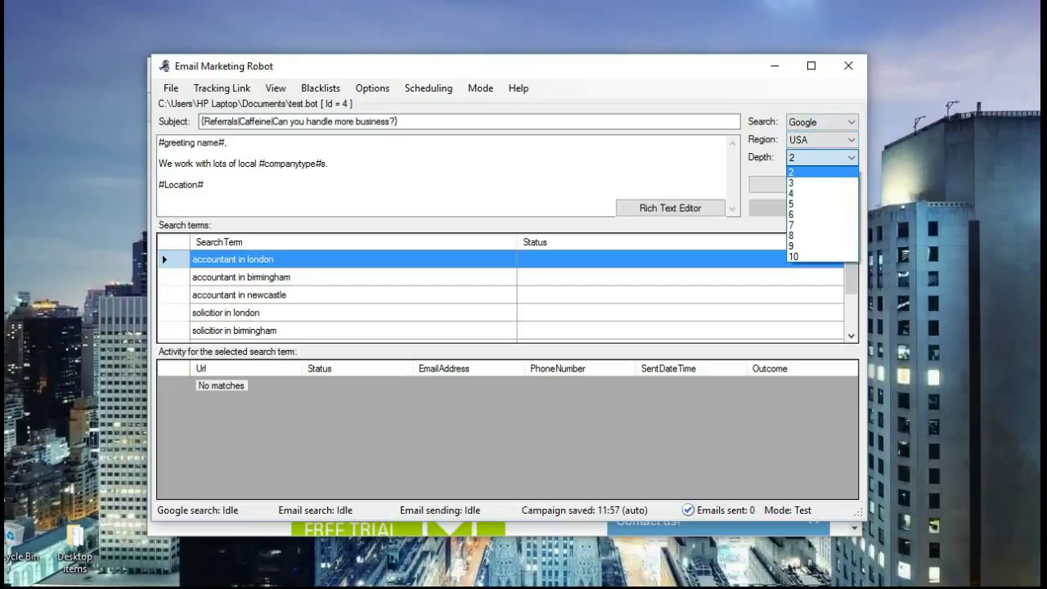
{"action": "left_click", "coordinate": [822, 256]}
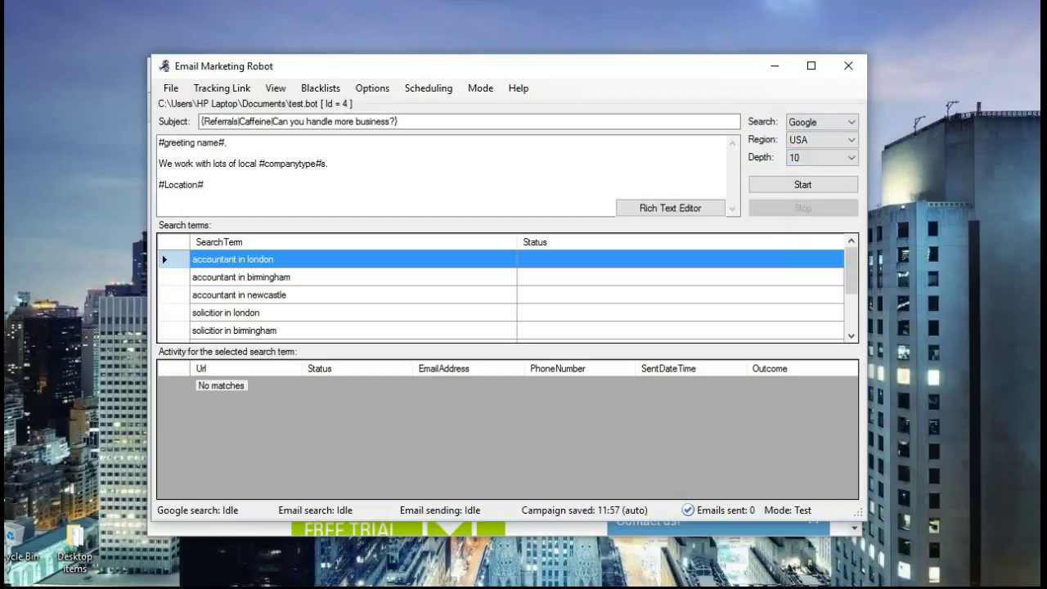
{"action": "left_click", "coordinate": [822, 139]}
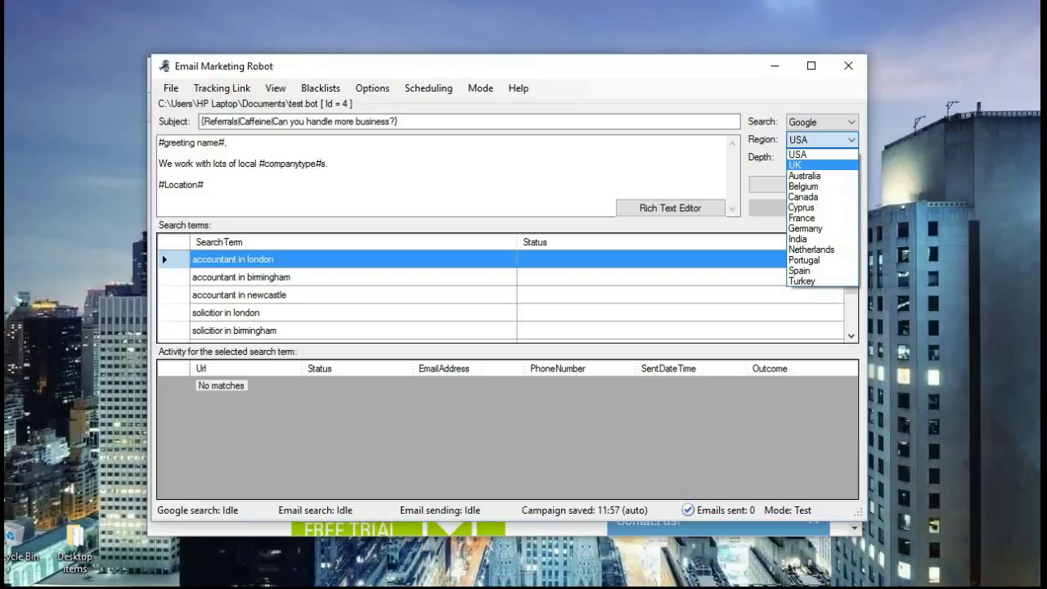
{"action": "left_click", "coordinate": [822, 164]}
Step: Switch the search engine to Bing with a depth of 5 and the United Kingdom region
{"action": "left_click", "coordinate": [822, 122]}
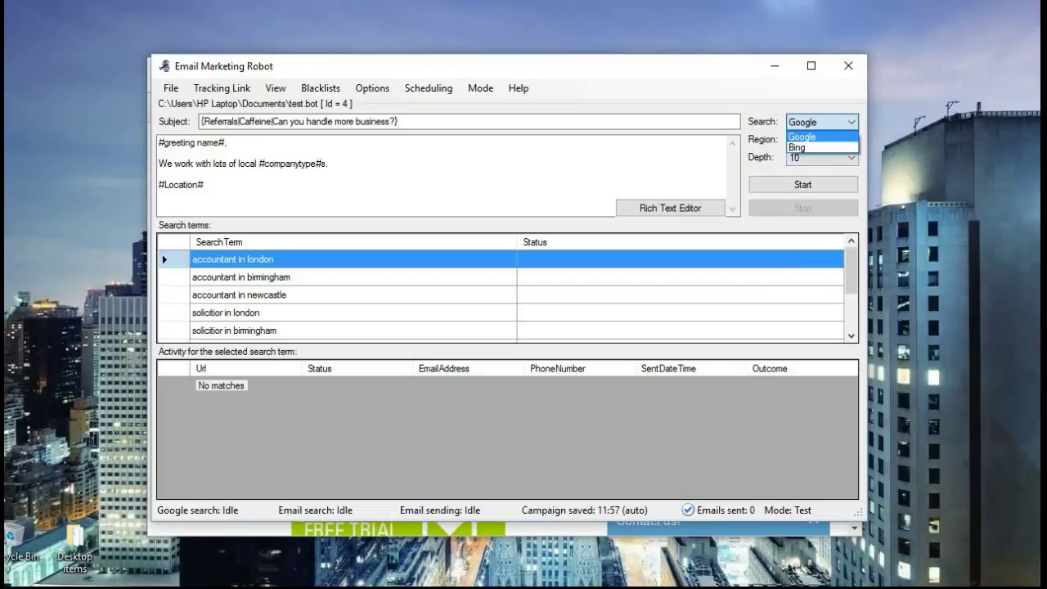
{"action": "left_click", "coordinate": [797, 147]}
{"action": "left_click", "coordinate": [822, 157]}
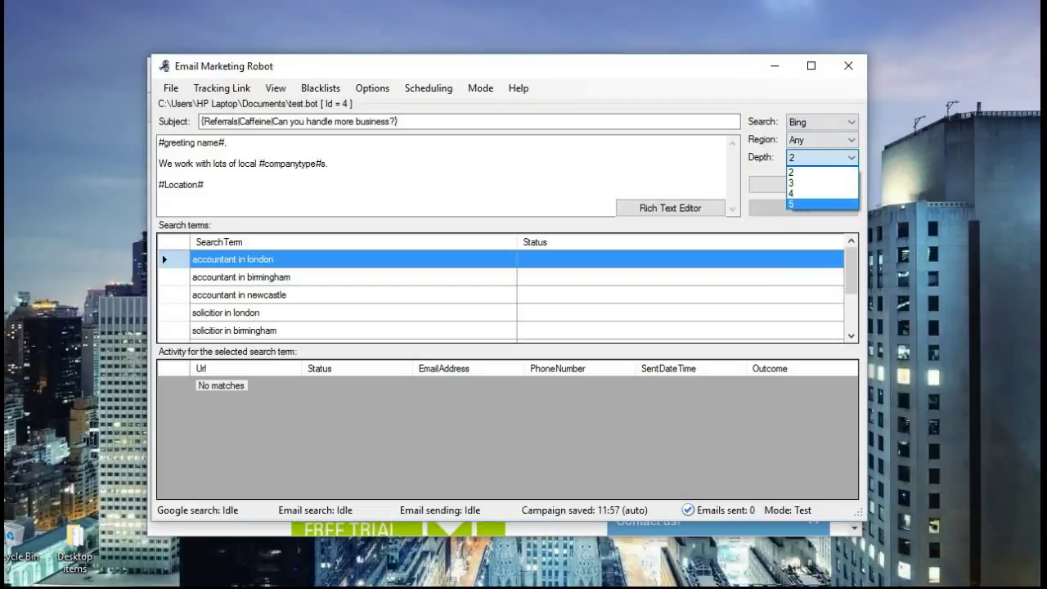
{"action": "left_click", "coordinate": [822, 203]}
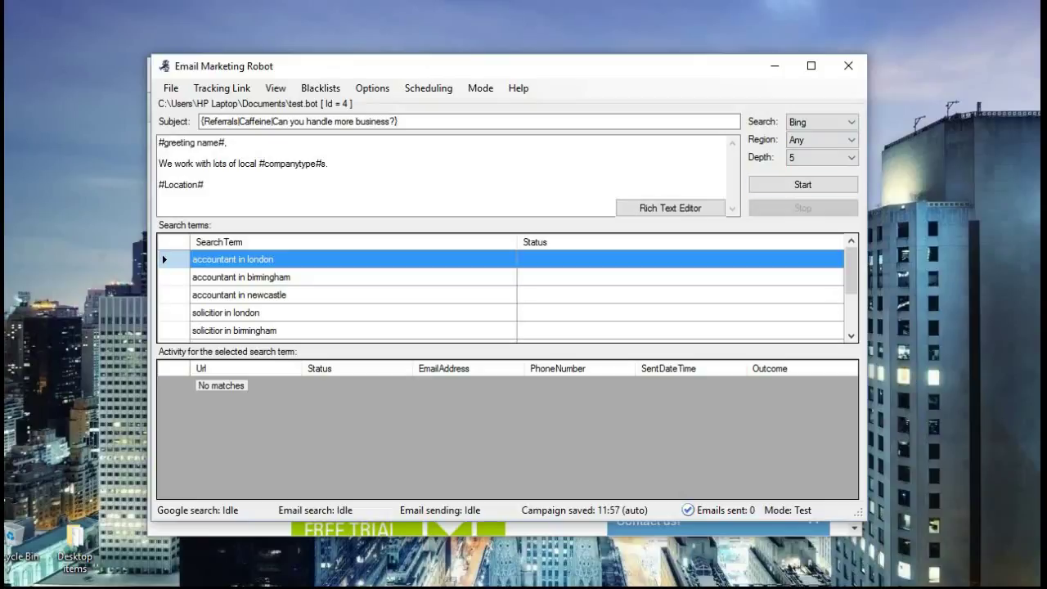
{"action": "left_click", "coordinate": [822, 140]}
{"action": "scroll", "coordinate": [818, 303], "scroll_direction": "down", "scroll_amount": 10}
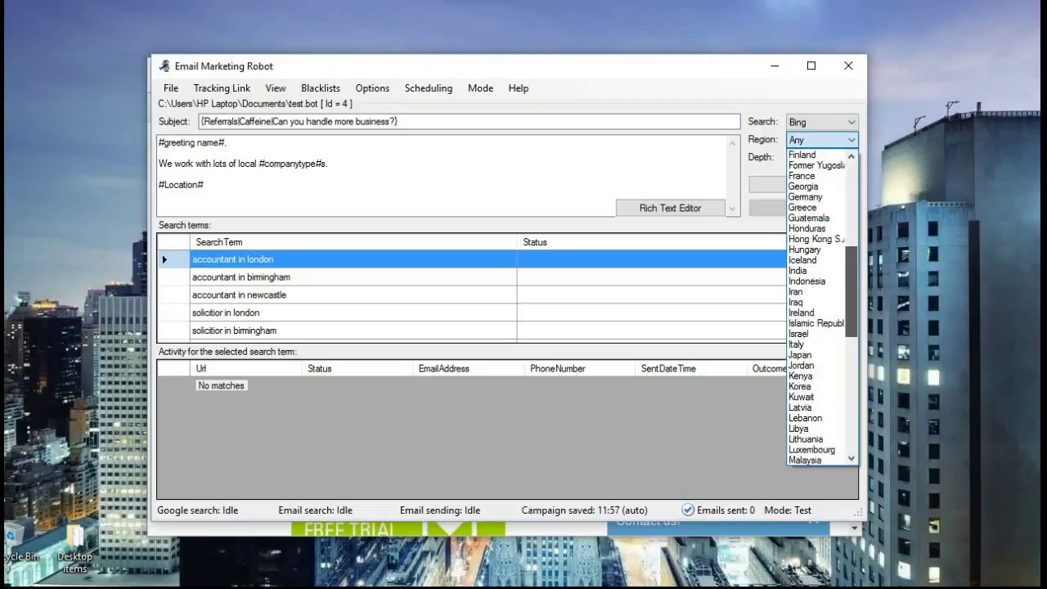
{"action": "scroll", "coordinate": [818, 307], "scroll_direction": "down", "scroll_amount": 13}
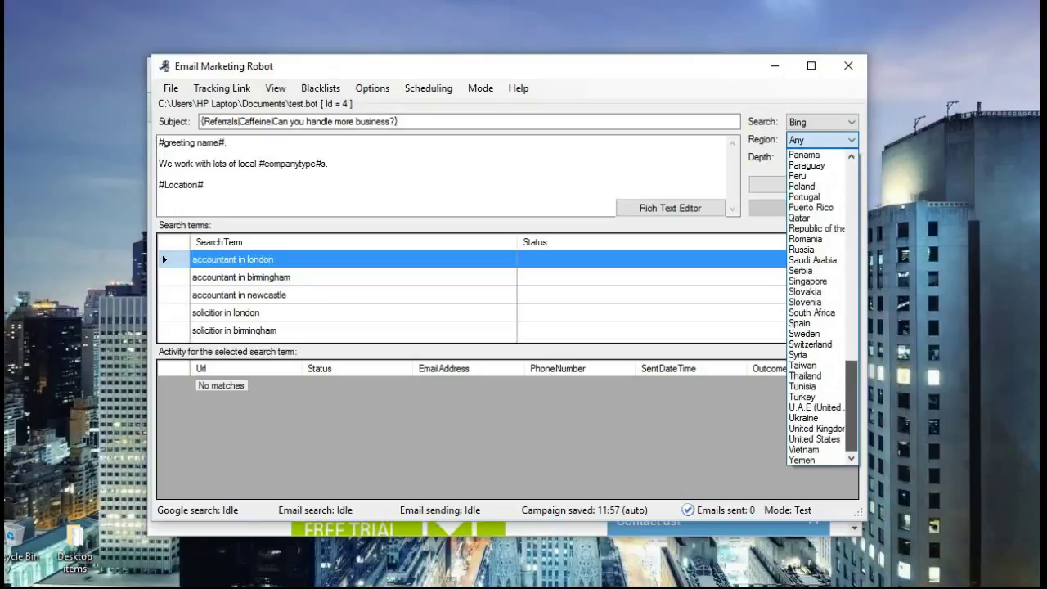
{"action": "left_click", "coordinate": [815, 428]}
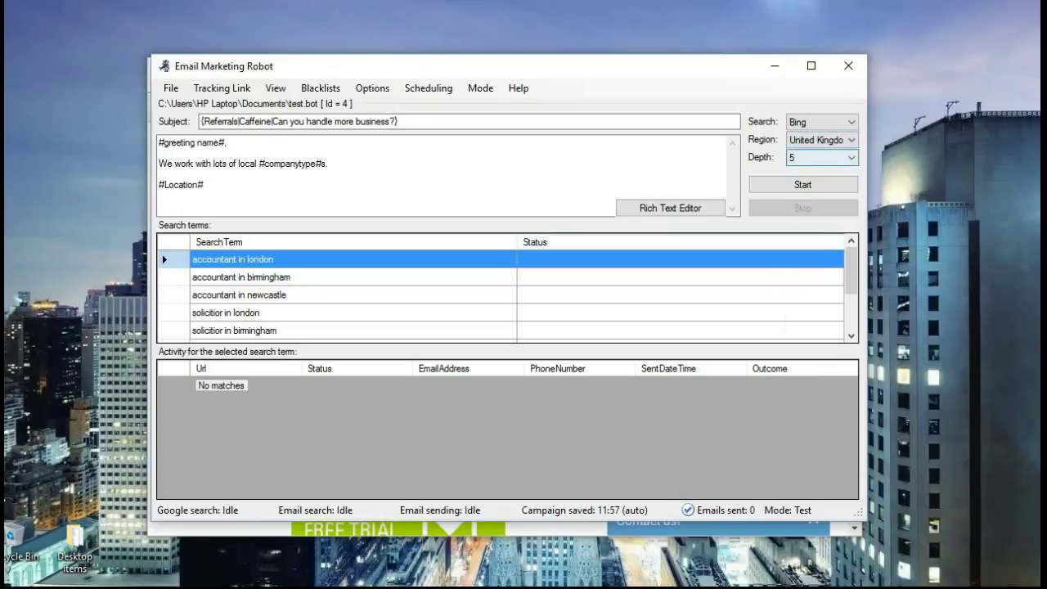
{"action": "left_click", "coordinate": [822, 140]}
{"action": "scroll", "coordinate": [818, 328], "scroll_direction": "up", "scroll_amount": 6}
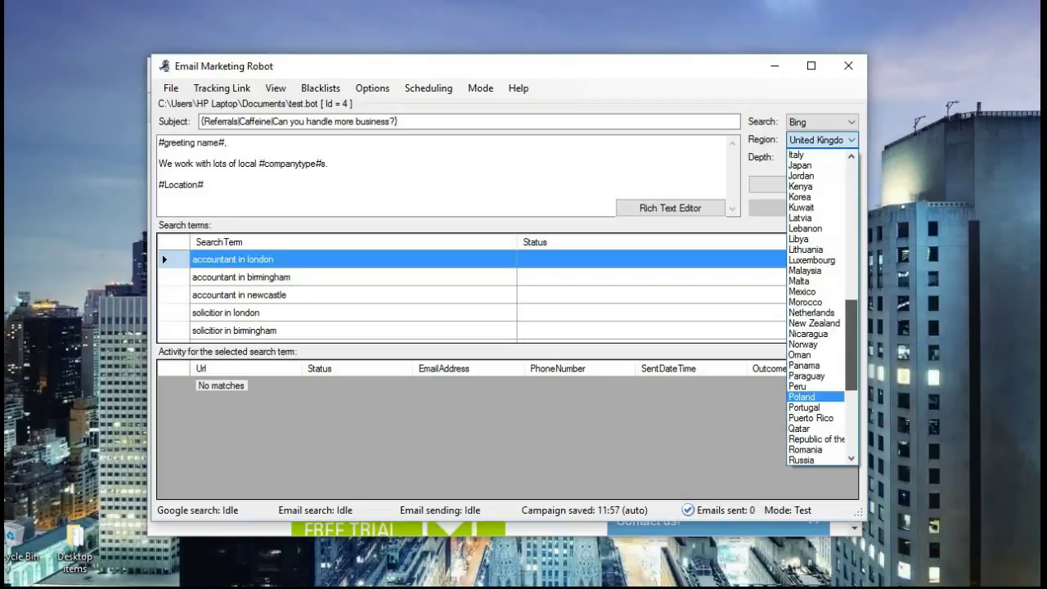
{"action": "left_click_drag", "start_coordinate": [852, 345], "coordinate": [852, 204]}
{"action": "left_click", "coordinate": [823, 123]}
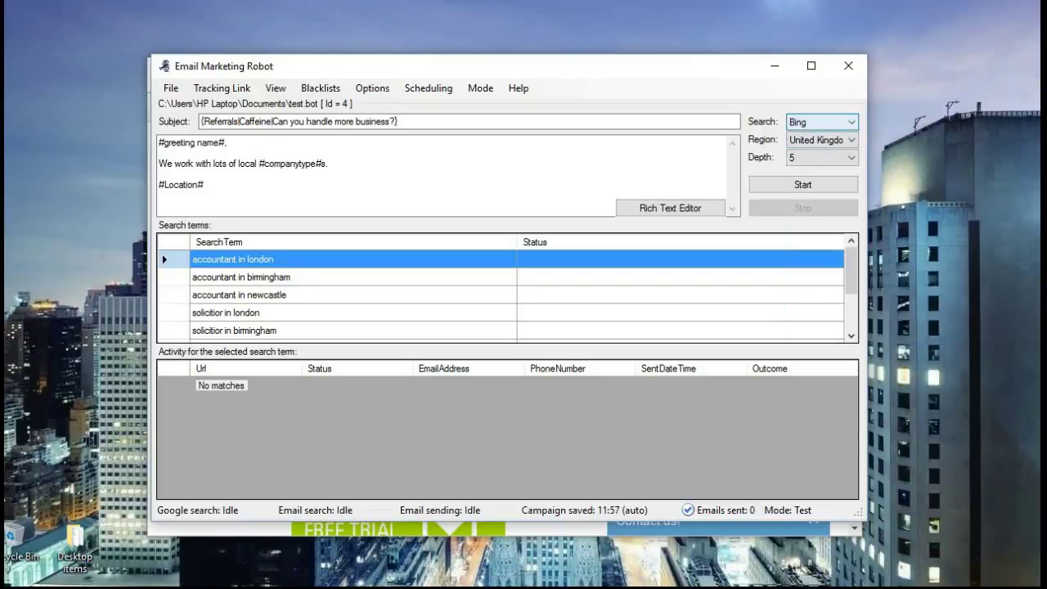
Step: Switch the search engine to Google with a depth of 10 and the UK region
{"action": "left_click", "coordinate": [822, 121]}
{"action": "left_click", "coordinate": [818, 131]}
{"action": "left_click", "coordinate": [821, 157]}
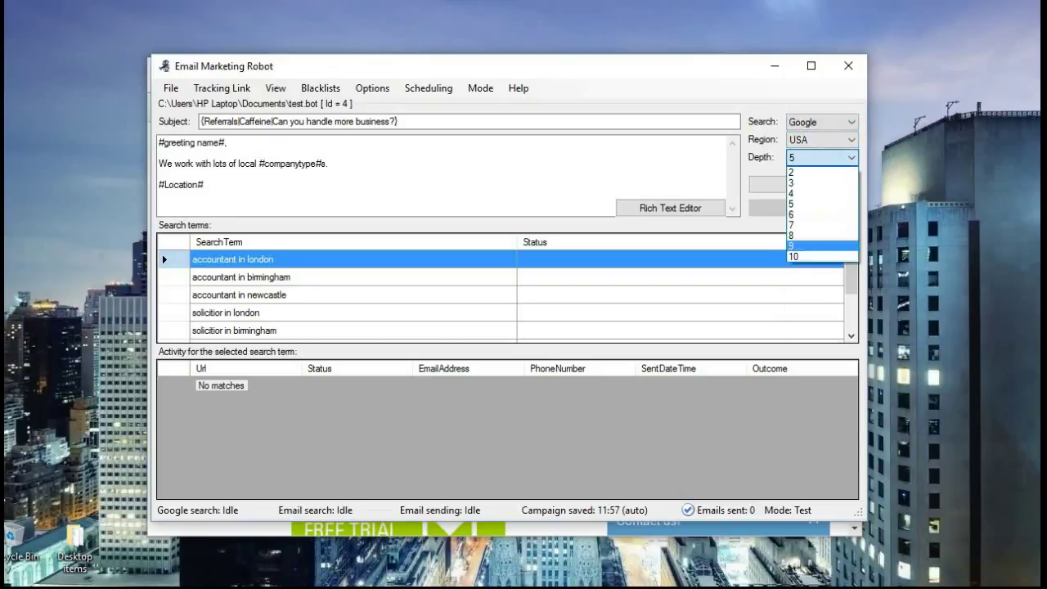
{"action": "left_click", "coordinate": [818, 257]}
{"action": "left_click", "coordinate": [821, 140]}
{"action": "left_click", "coordinate": [818, 165]}
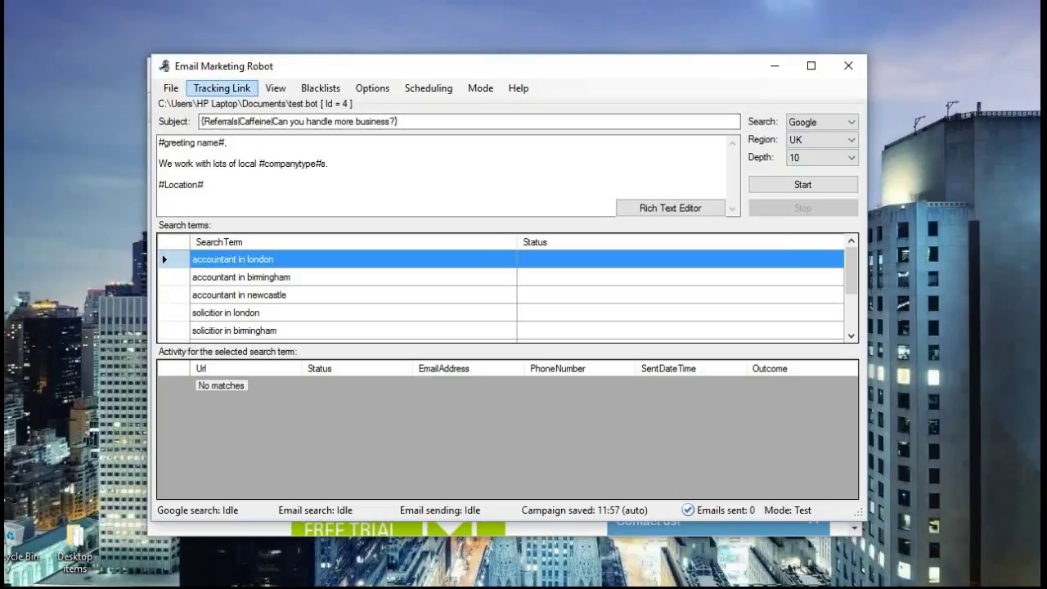
{"action": "left_click", "coordinate": [222, 87]}
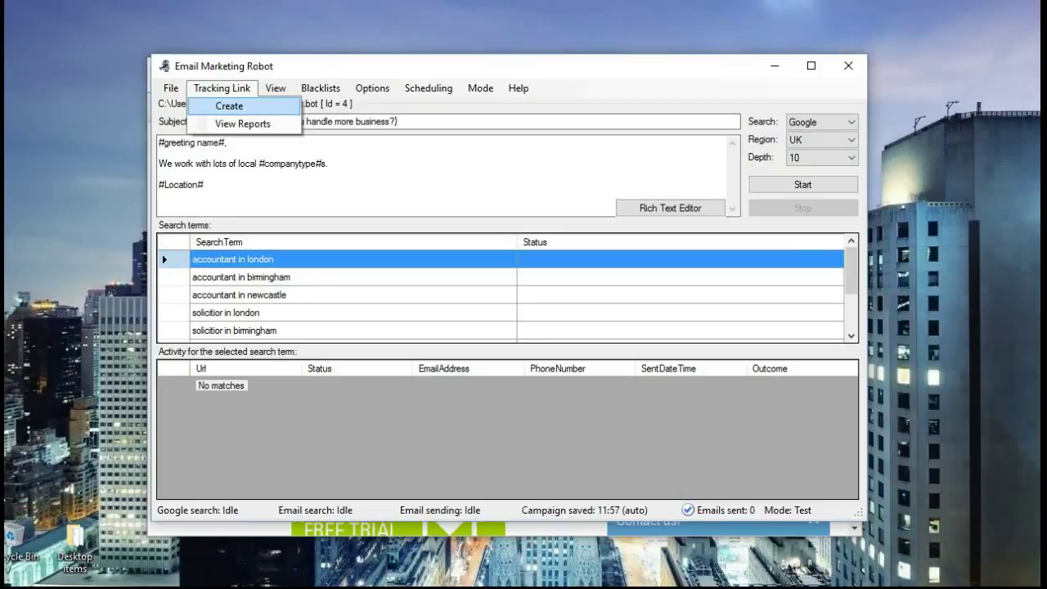
{"action": "left_click", "coordinate": [229, 106]}
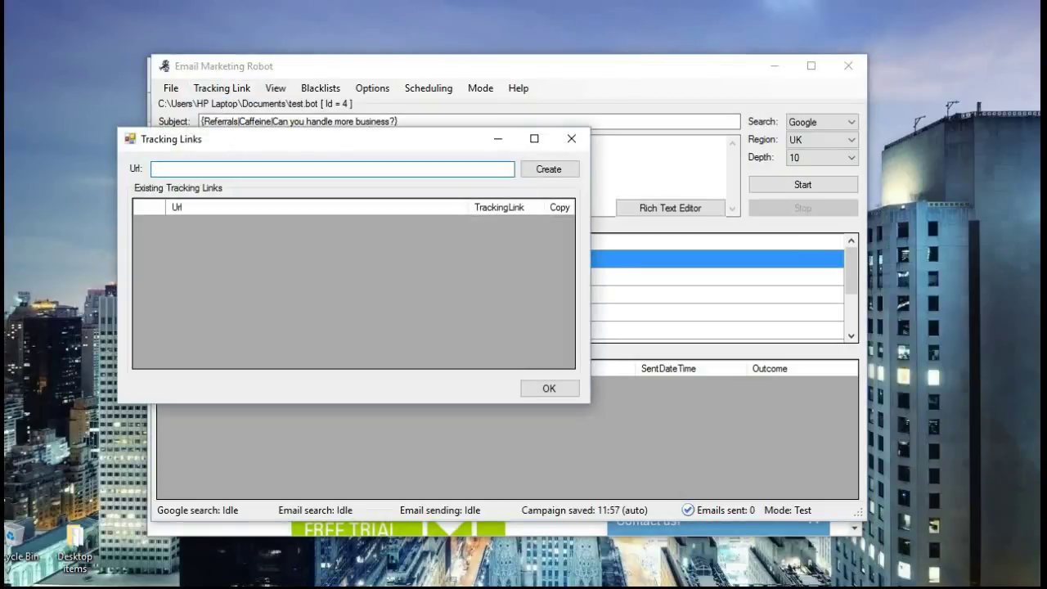
{"action": "left_click_drag", "start_coordinate": [246, 140], "coordinate": [478, 186]}
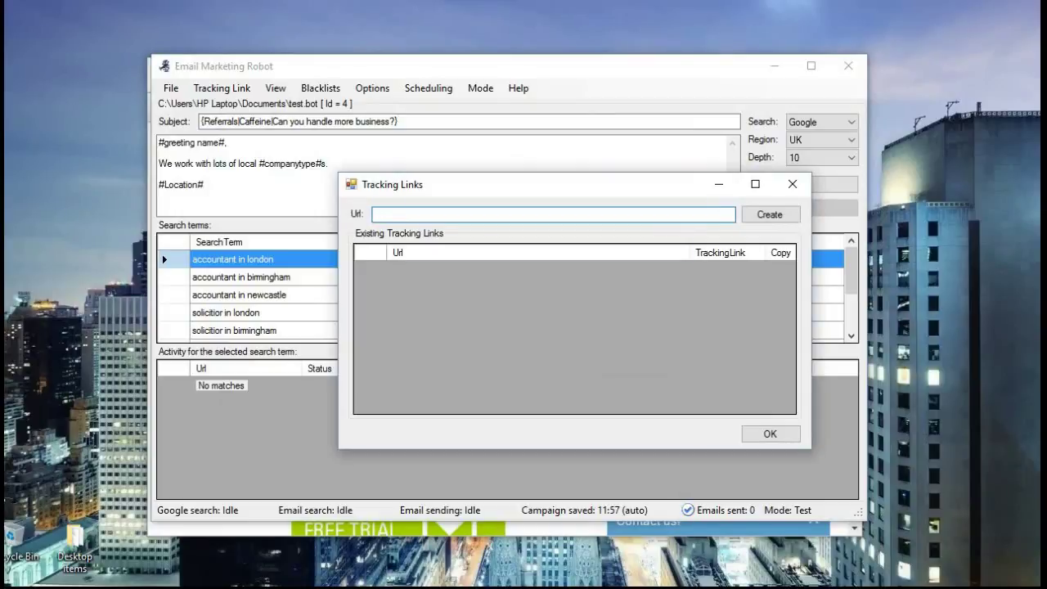
{"action": "type", "text": "http://www.emailmarketingrobot.com/"}
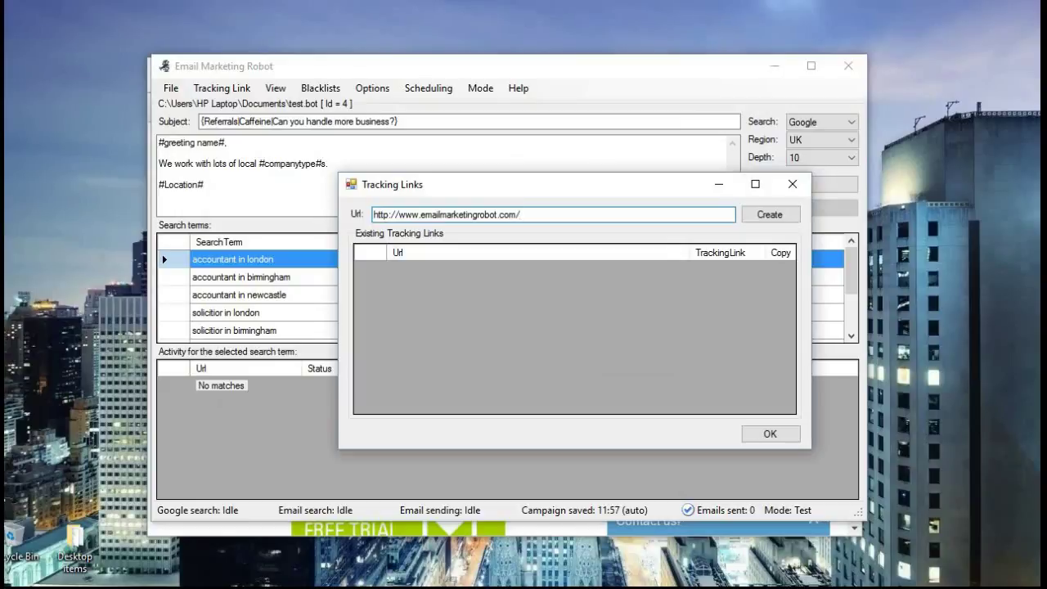
{"action": "key", "text": "Tab"}
{"action": "key", "text": "Return"}
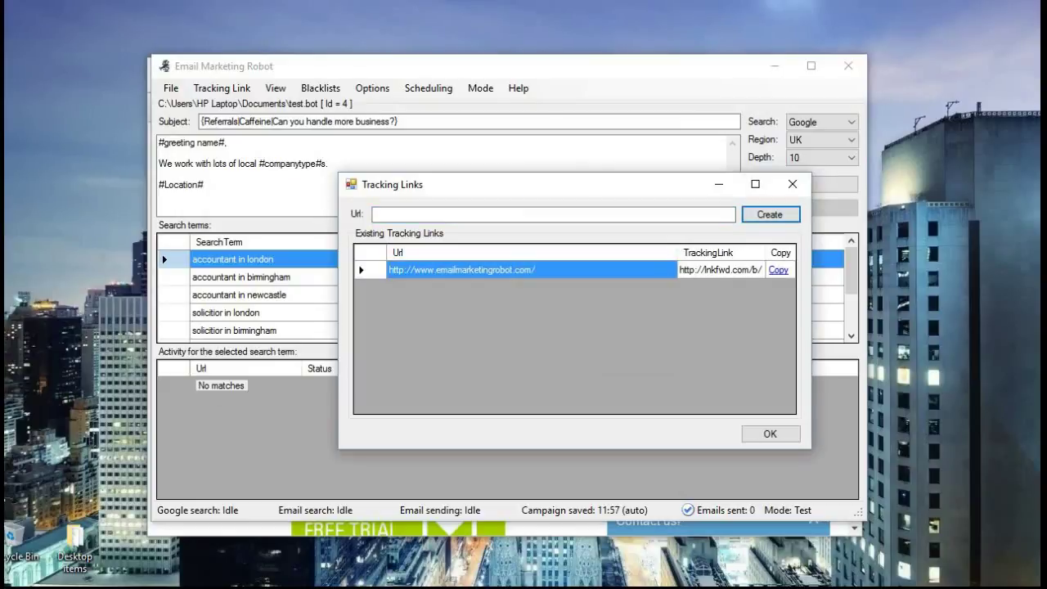
{"action": "left_click", "coordinate": [778, 270]}
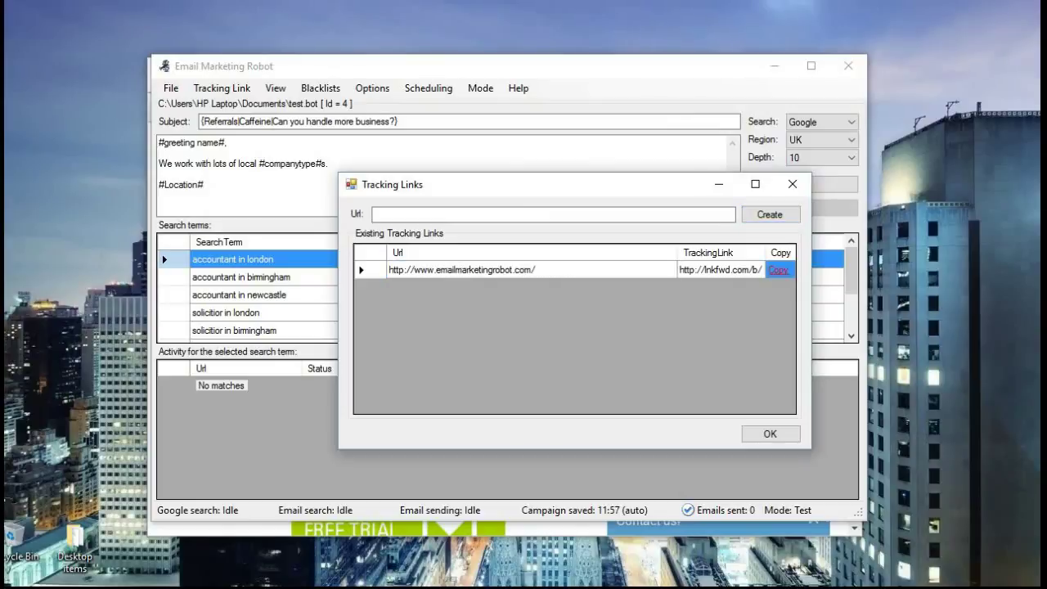
{"action": "left_click", "coordinate": [770, 433]}
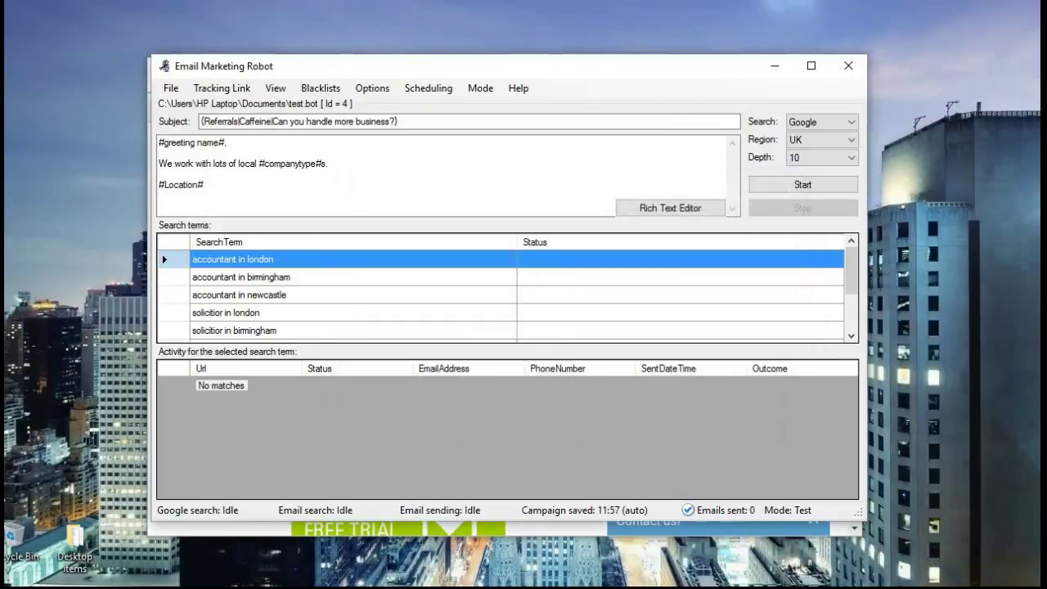
Step: Insert two line breaks after the #companytype# sentence in the plain email body
{"action": "left_click", "coordinate": [329, 164]}
{"action": "key", "text": "Return"}
{"action": "key", "text": "Return"}
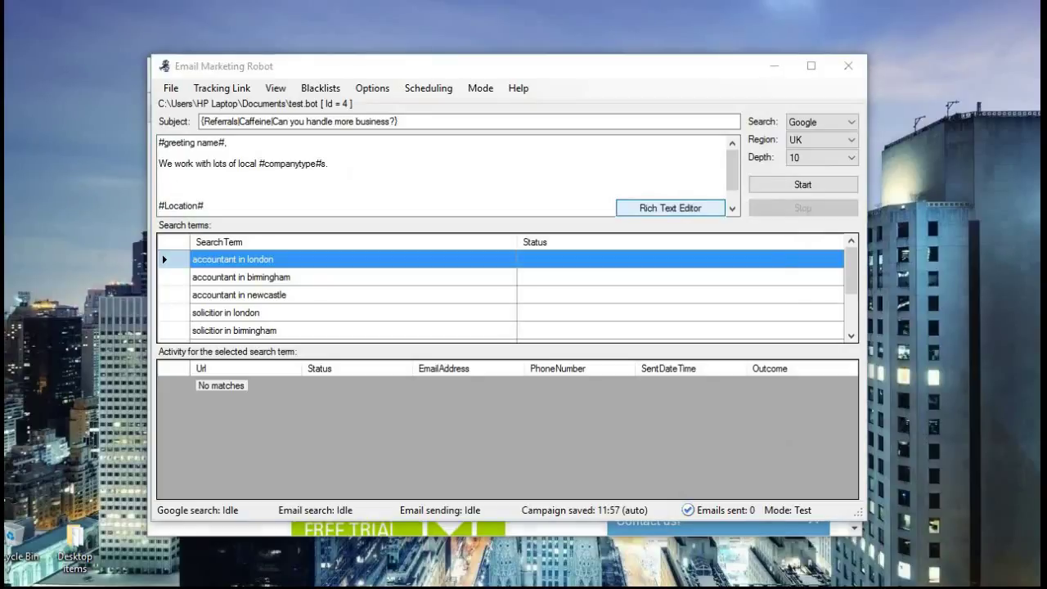
Step: In the rich text editor, separate the greeting onto its own line and insert "We are looking for more clients around the" before #Location#
{"action": "left_click", "coordinate": [670, 208]}
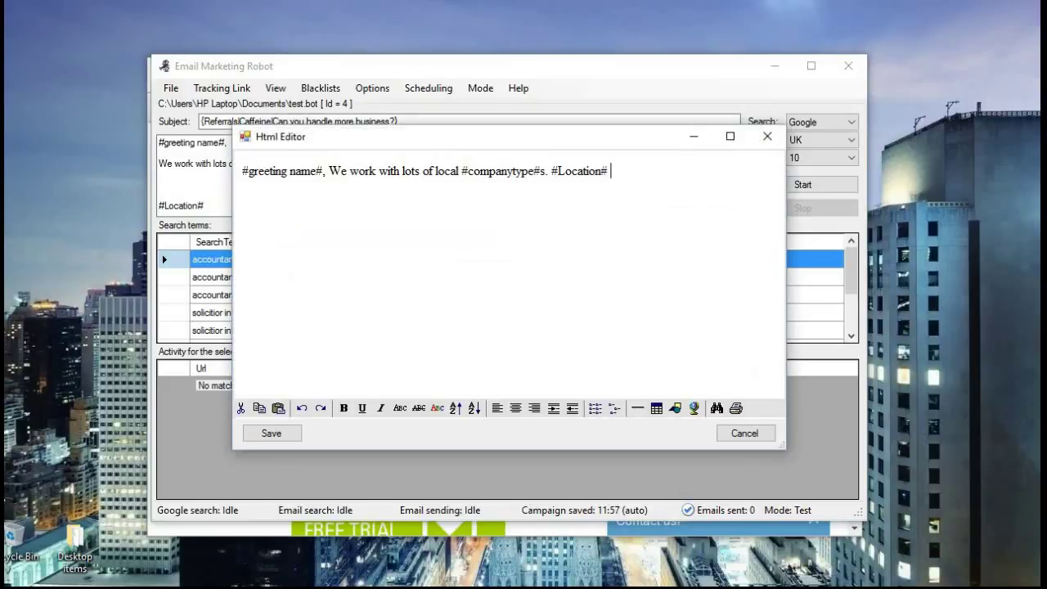
{"action": "key", "text": "Return"}
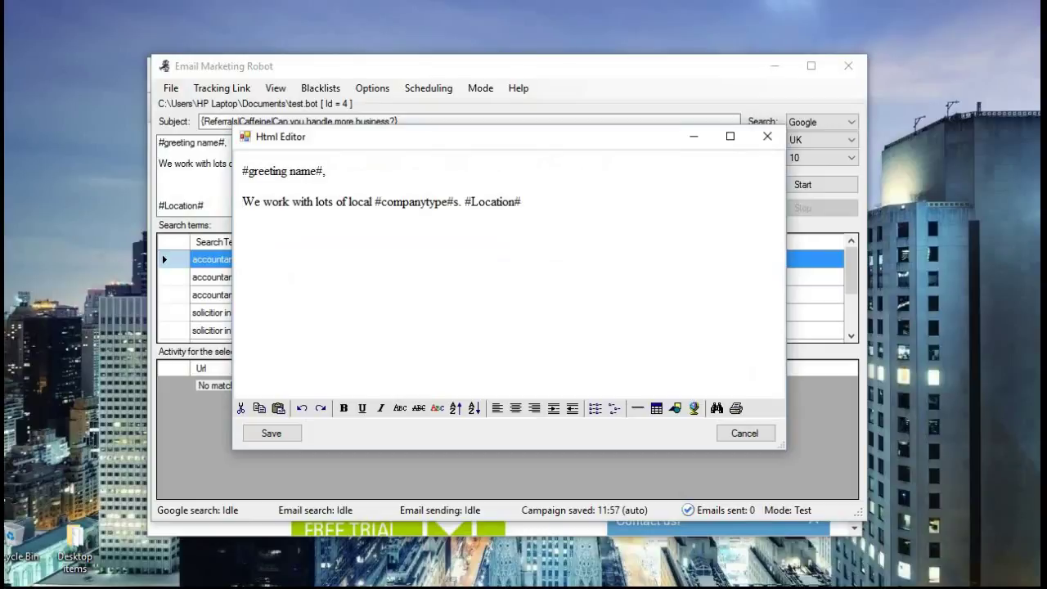
{"action": "type", "text": "We we"}
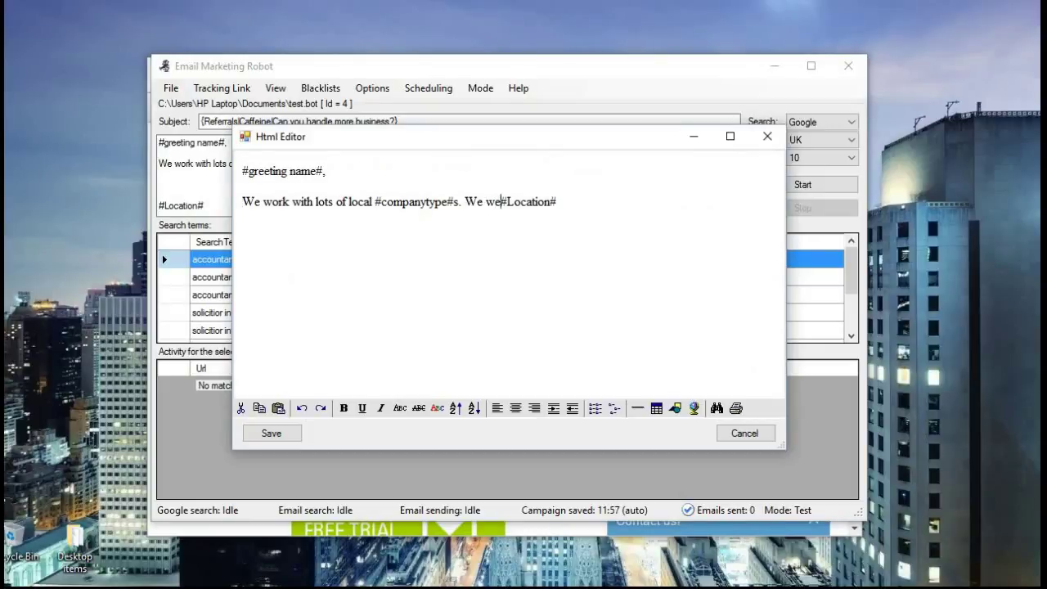
{"action": "key", "text": "BackSpace"}
{"action": "key", "text": "BackSpace"}
{"action": "type", "text": "are looking for more c"}
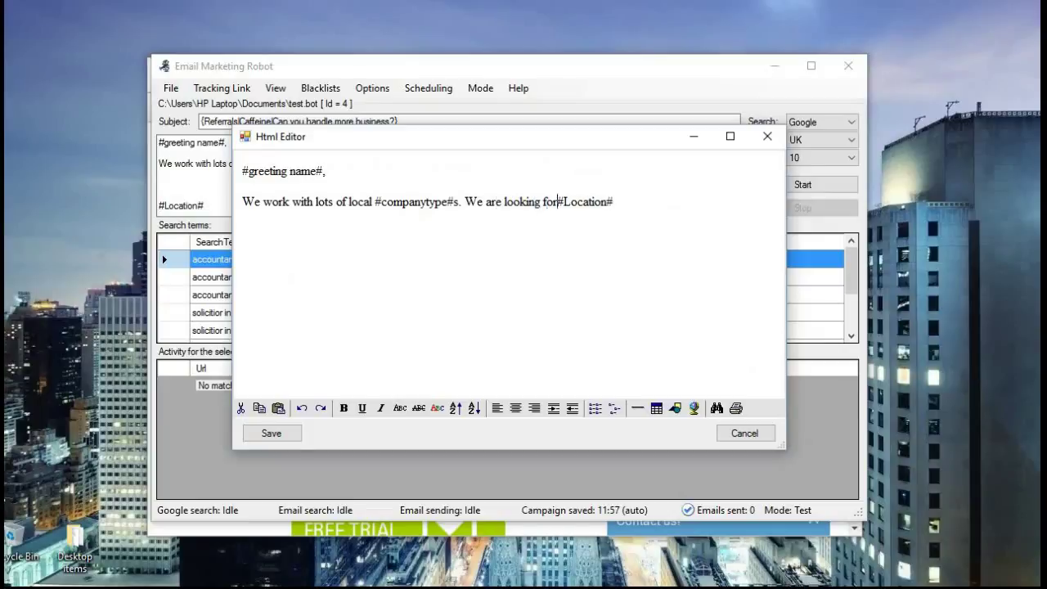
{"action": "type", "text": "lients around"}
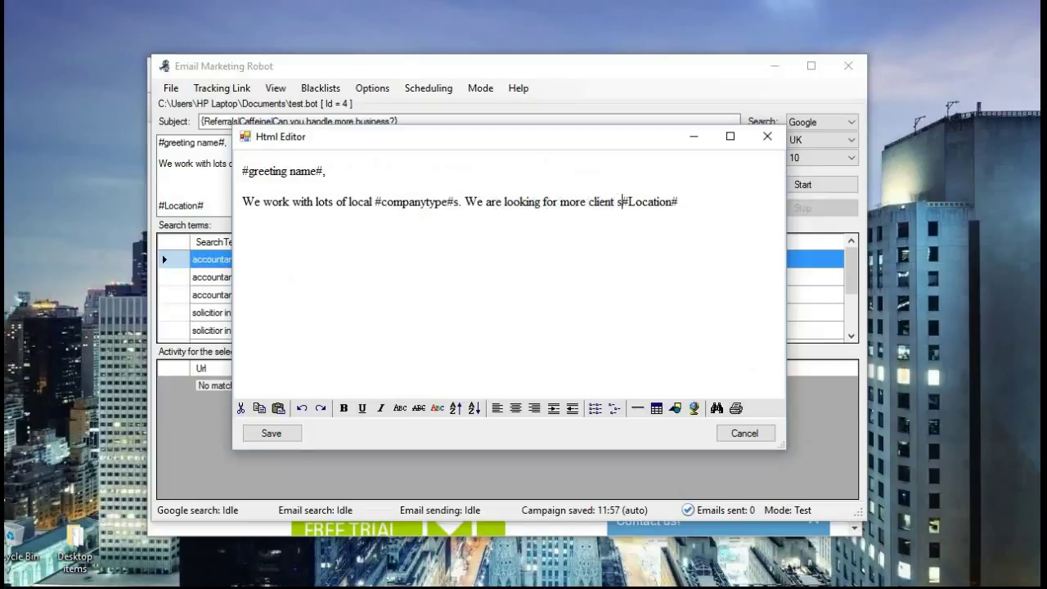
{"action": "type", "text": " the"}
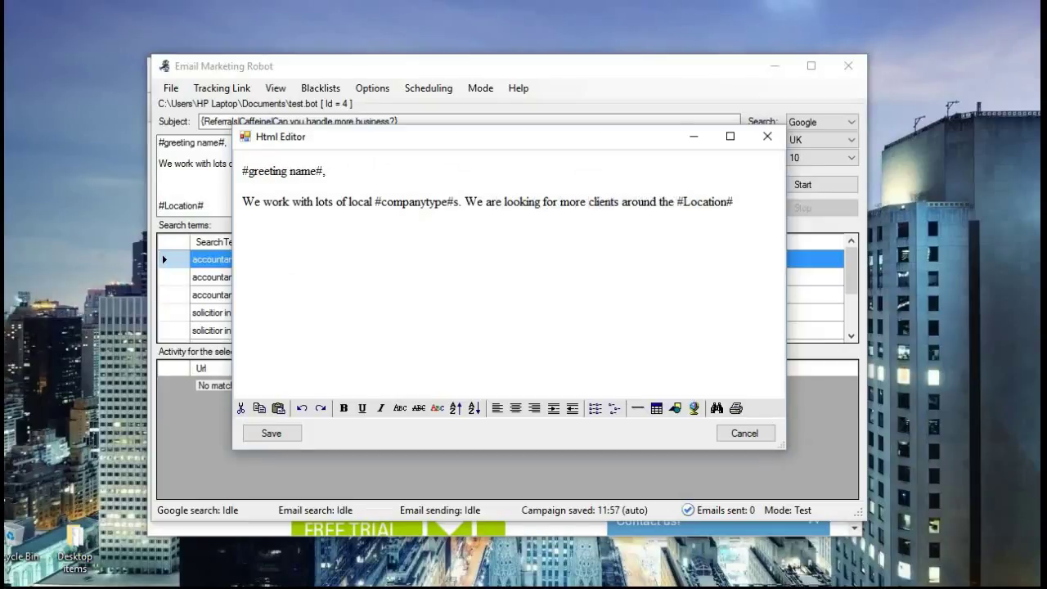
Step: Complete the sentence with "area." after #Location# and add a new paragraph reading "If you would like to know more click here."
{"action": "key", "text": "End"}
{"action": "type", "text": "a"}
{"action": "type", "text": "rea.  "}
{"action": "type", "text": "If you would like to kno"}
{"action": "type", "text": "w more click here."}
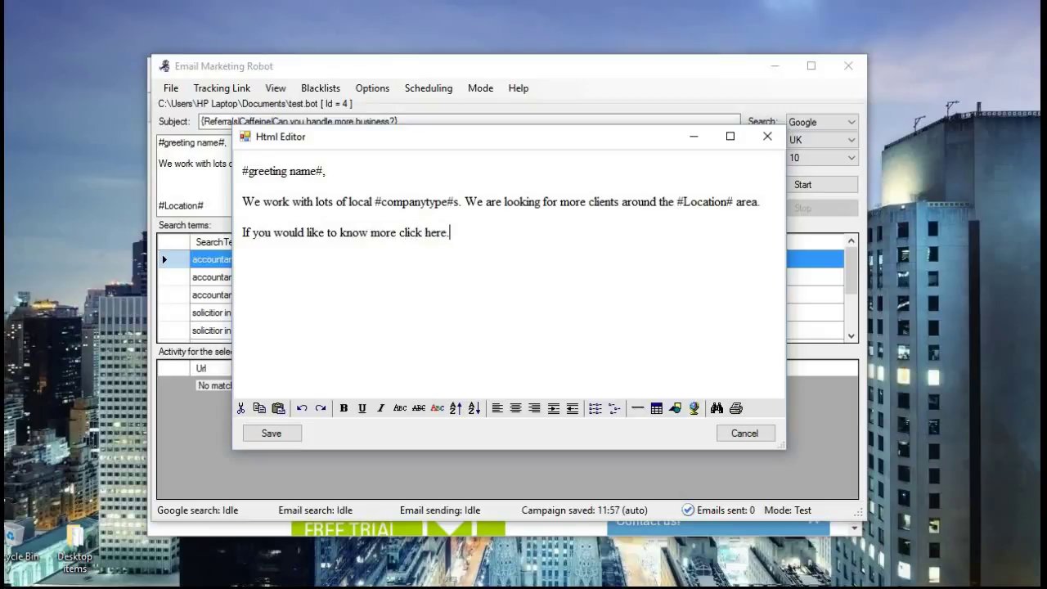
{"action": "key", "text": "Return"}
{"action": "left_click_drag", "start_coordinate": [400, 232], "coordinate": [446, 232]}
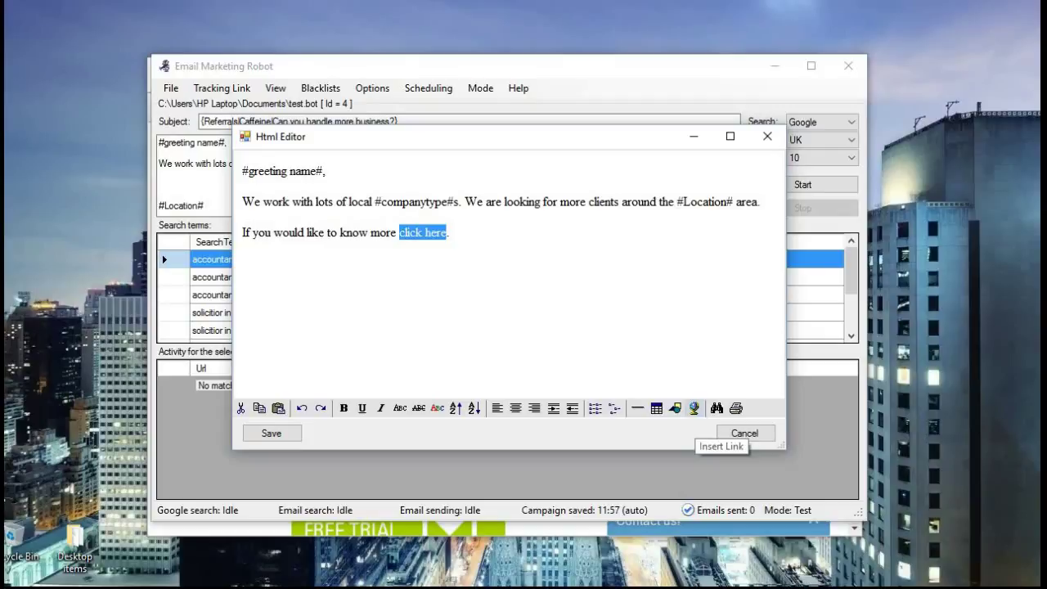
{"action": "left_click", "coordinate": [694, 408]}
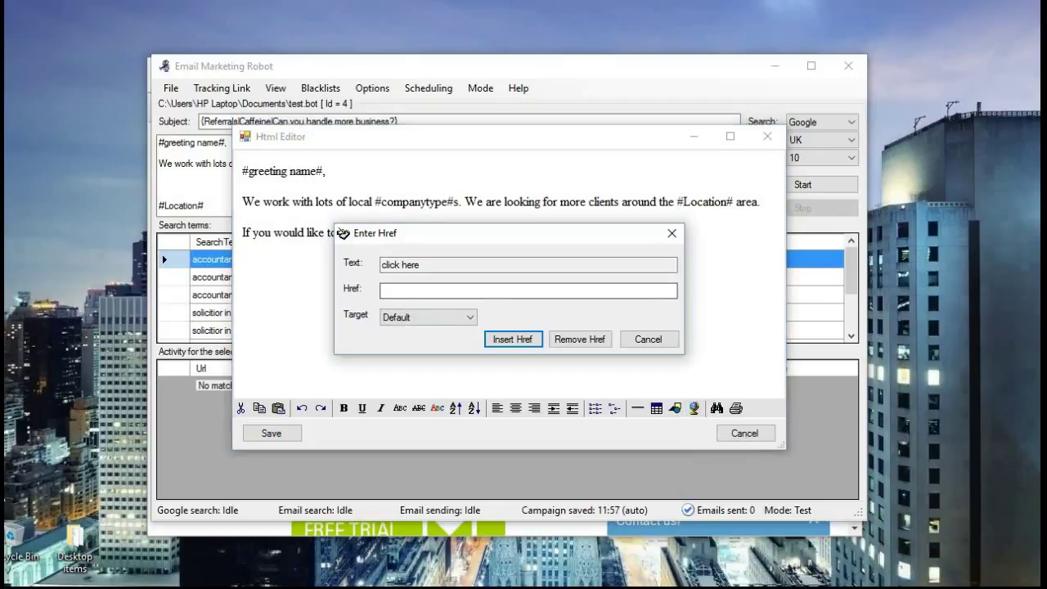
{"action": "left_click", "coordinate": [507, 291]}
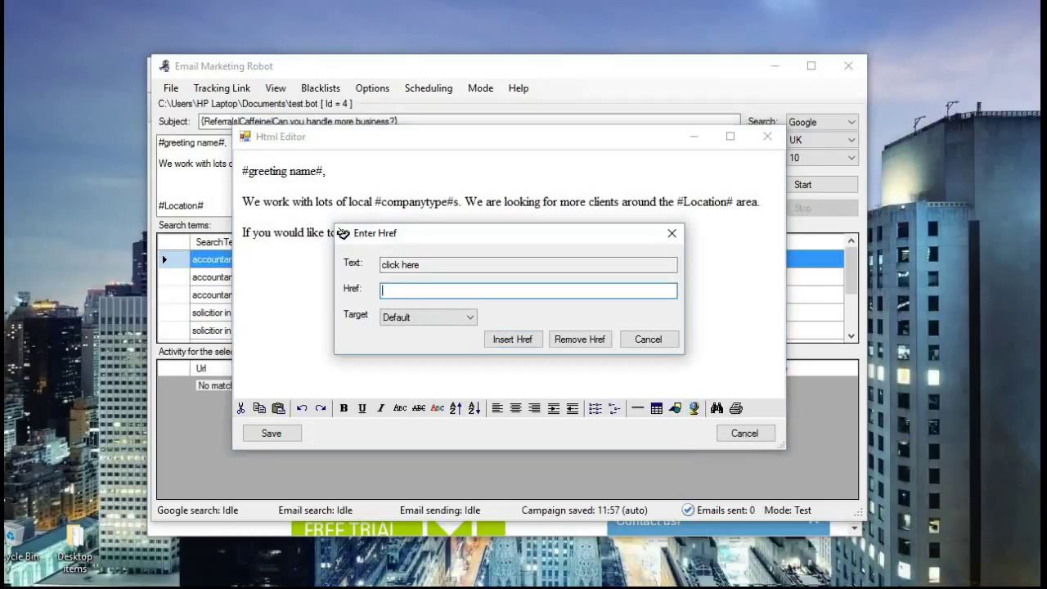
{"action": "type", "text": "http://lnkfwd.com/b/"}
{"action": "key", "text": "Tab"}
{"action": "key", "text": "Tab"}
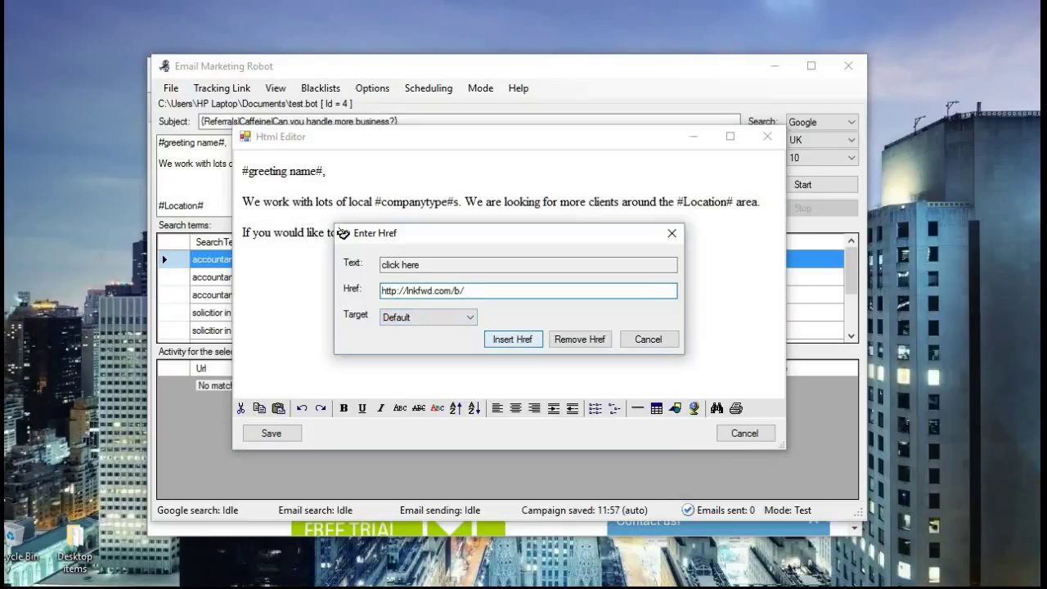
{"action": "key", "text": "Return"}
Step: Add the sign-off "Best regards," and the sender's full name followed by a full stop below the link paragraph, and save the email
{"action": "left_click", "coordinate": [449, 232]}
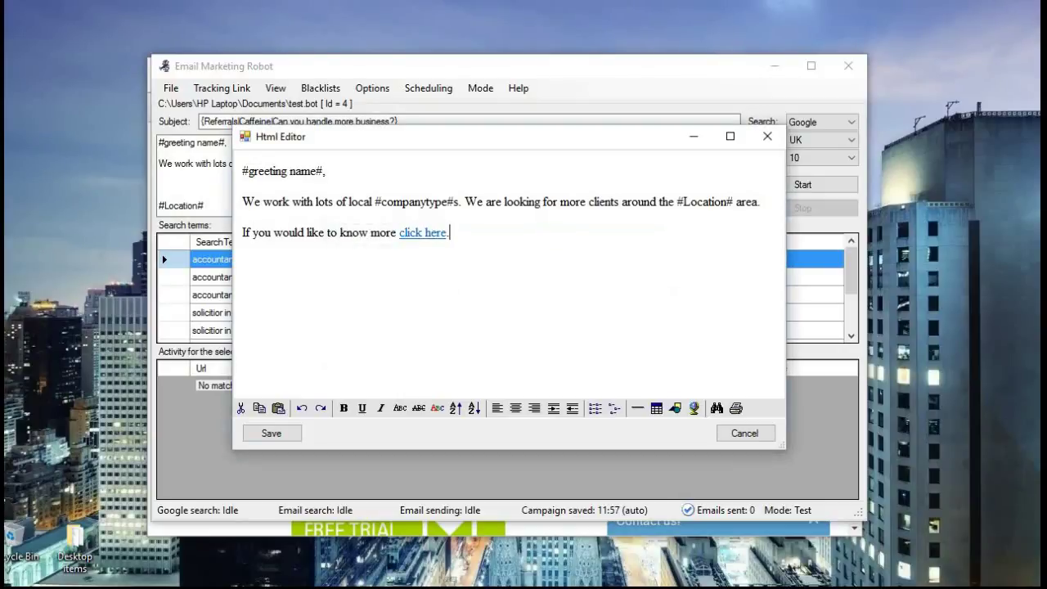
{"action": "key", "text": "Return"}
{"action": "type", "text": "Best regards,"}
{"action": "key", "text": "Return"}
{"action": "type", "text": "James Winsoar"}
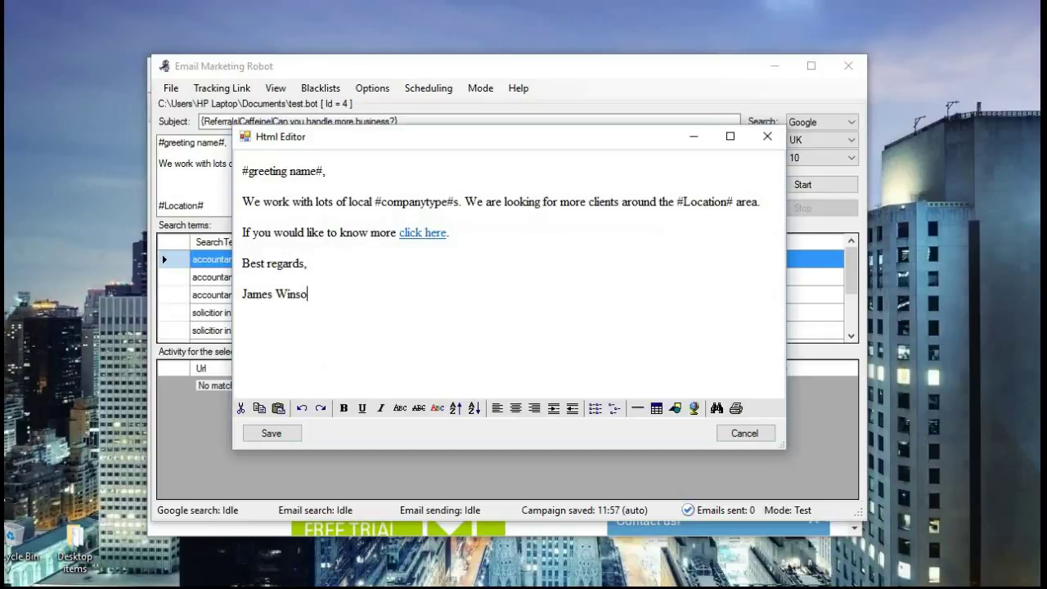
{"action": "key", "text": "Return"}
{"action": "key", "text": "BackSpace"}
{"action": "type", "text": "."}
{"action": "key", "text": "Tab"}
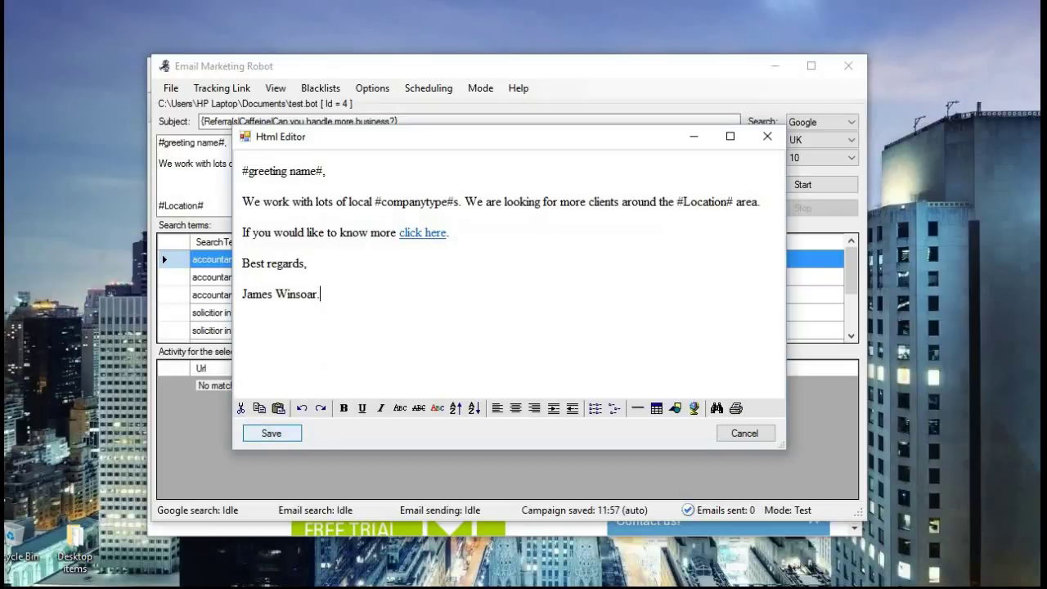
{"action": "key", "text": "Return"}
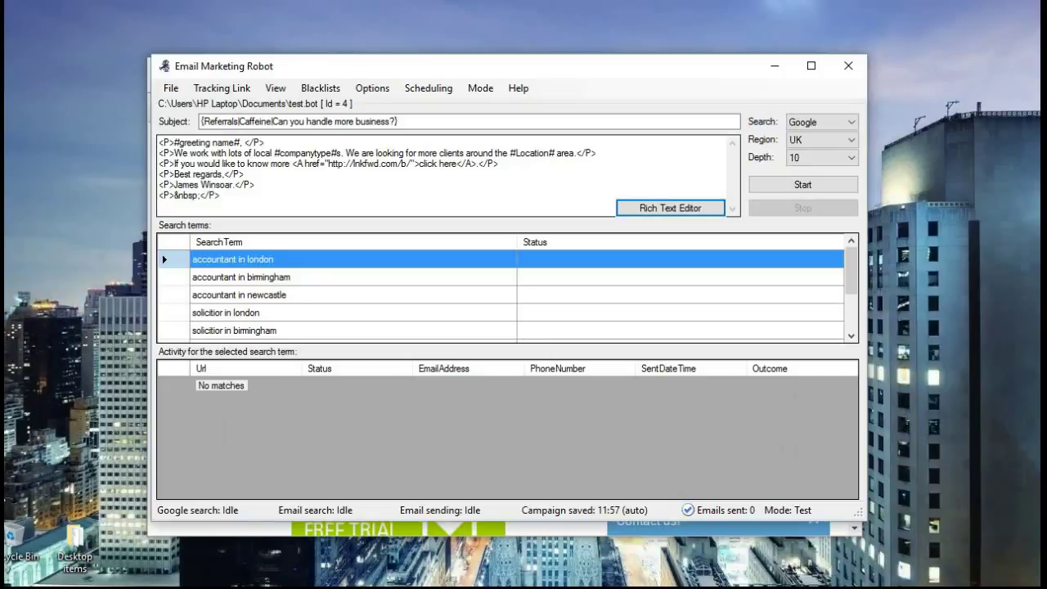
Step: Switch to the browser and look through the business category and location lists in the Email Marketing Robot website's Resource Library
{"action": "key", "text": "alt+Tab"}
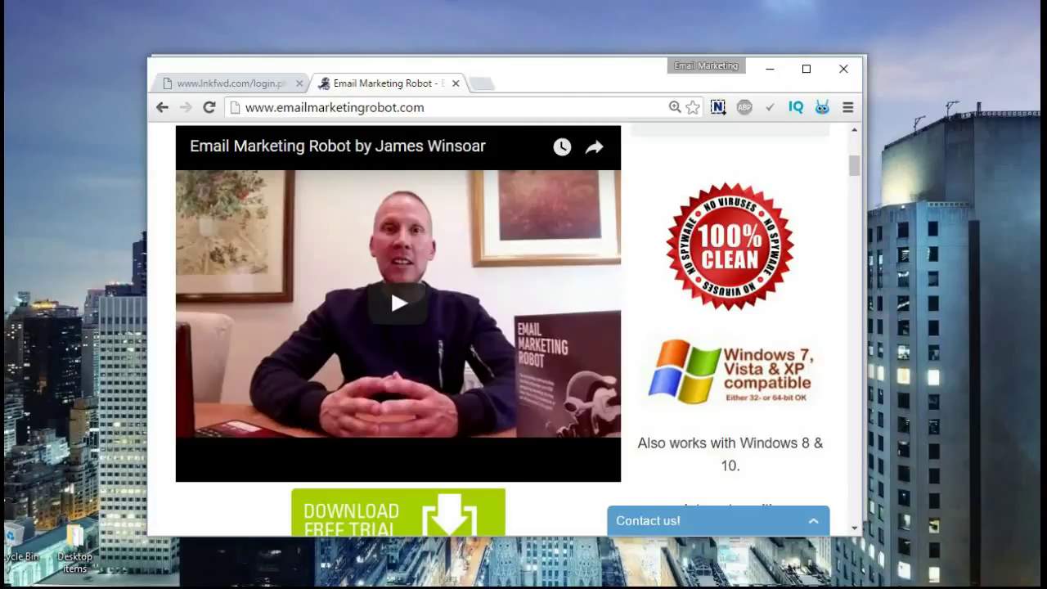
{"action": "scroll", "coordinate": [499, 327], "scroll_direction": "up", "scroll_amount": 4}
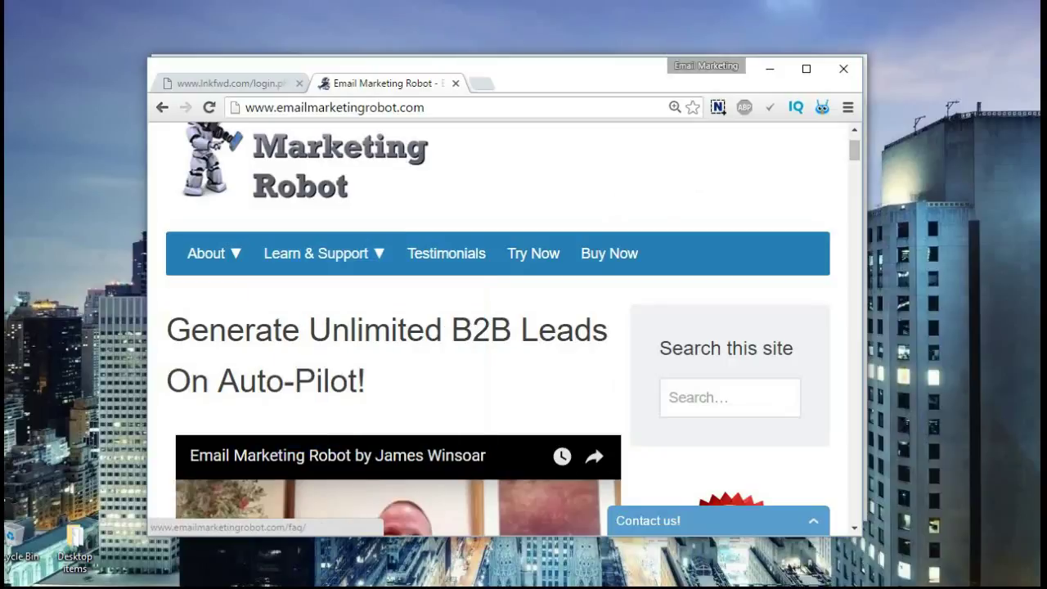
{"action": "mouse_move", "coordinate": [324, 254]}
{"action": "left_click", "coordinate": [319, 428]}
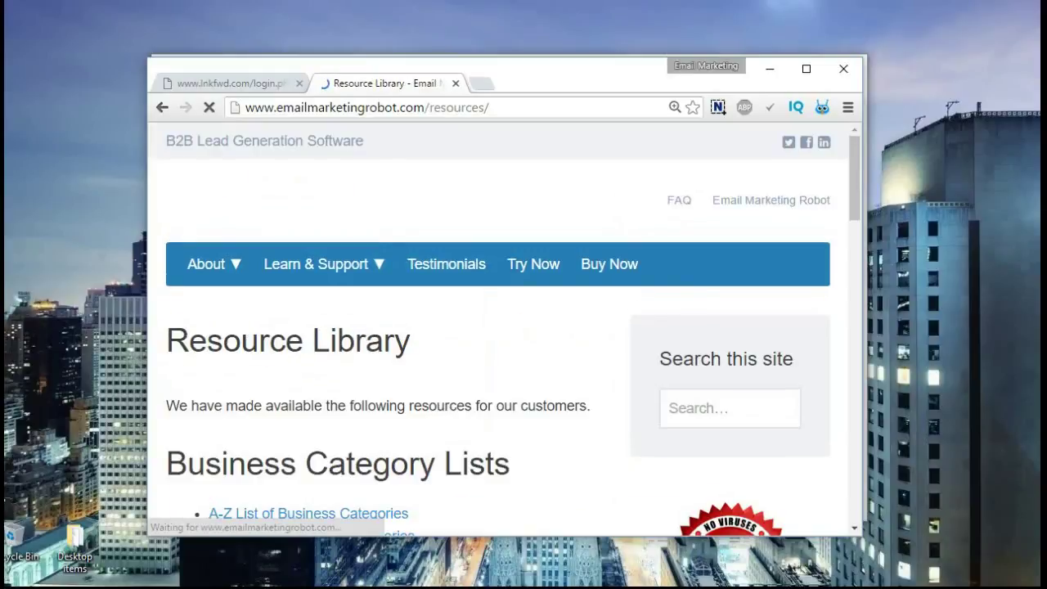
{"action": "scroll", "coordinate": [505, 327], "scroll_direction": "down", "scroll_amount": 5}
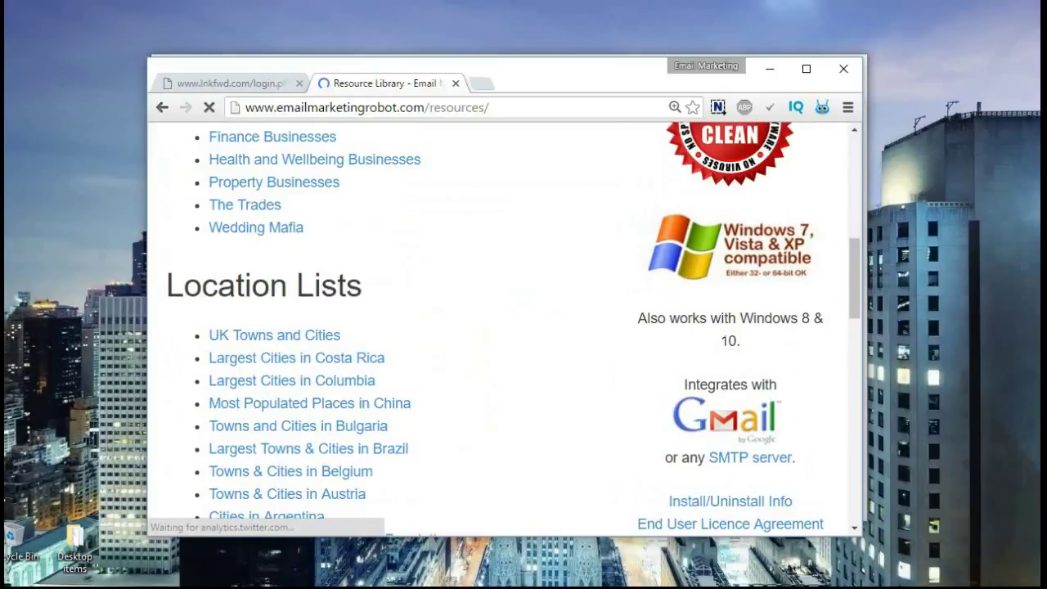
Step: Read the "Inviting Visitors to Business Networking Groups" email template from the Resource Library, and return to Email Marketing Robot
{"action": "scroll", "coordinate": [350, 328], "scroll_direction": "down", "scroll_amount": 7}
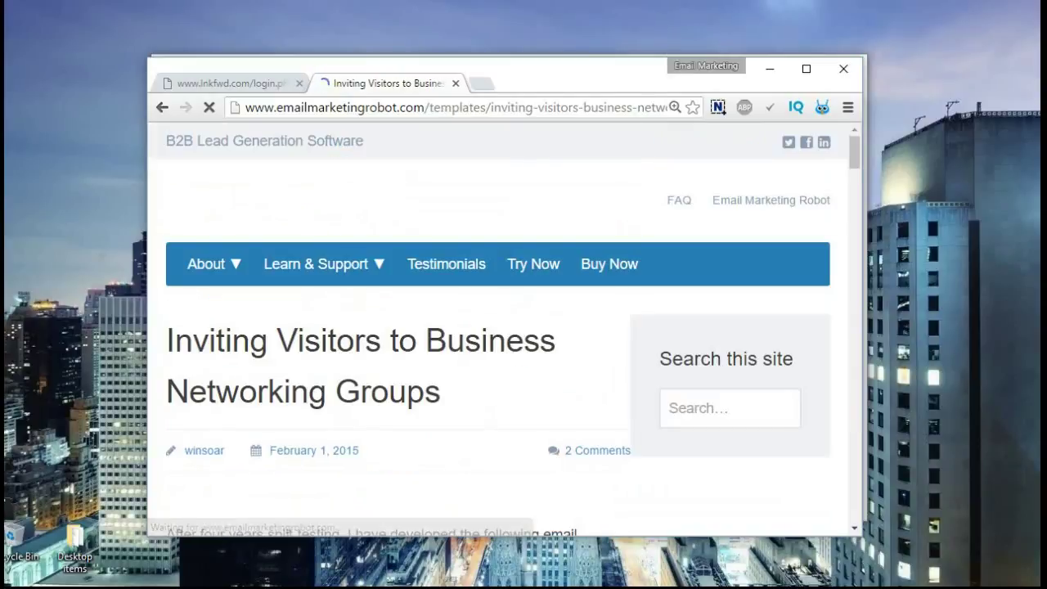
{"action": "scroll", "coordinate": [499, 327], "scroll_direction": "down", "scroll_amount": 15}
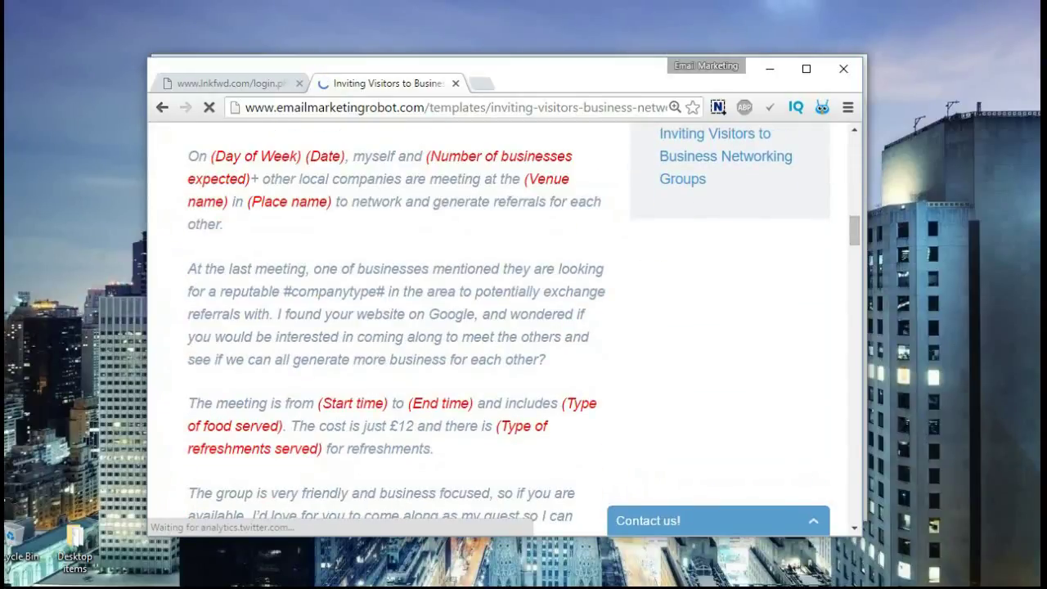
{"action": "scroll", "coordinate": [499, 327], "scroll_direction": "down", "scroll_amount": 5}
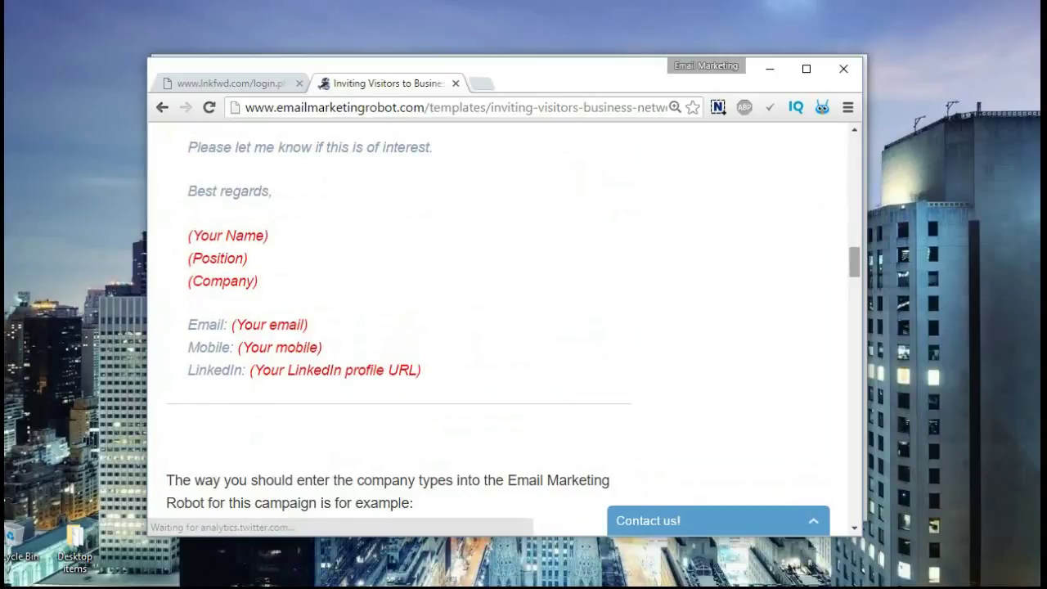
{"action": "key", "text": "alt+Tab"}
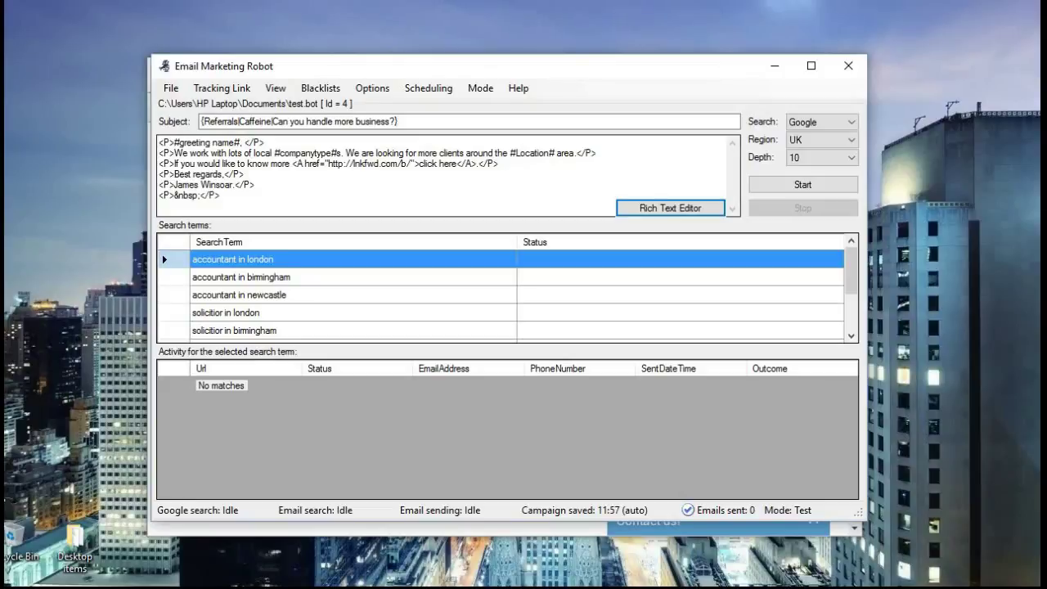
{"action": "key", "text": "alt+v"}
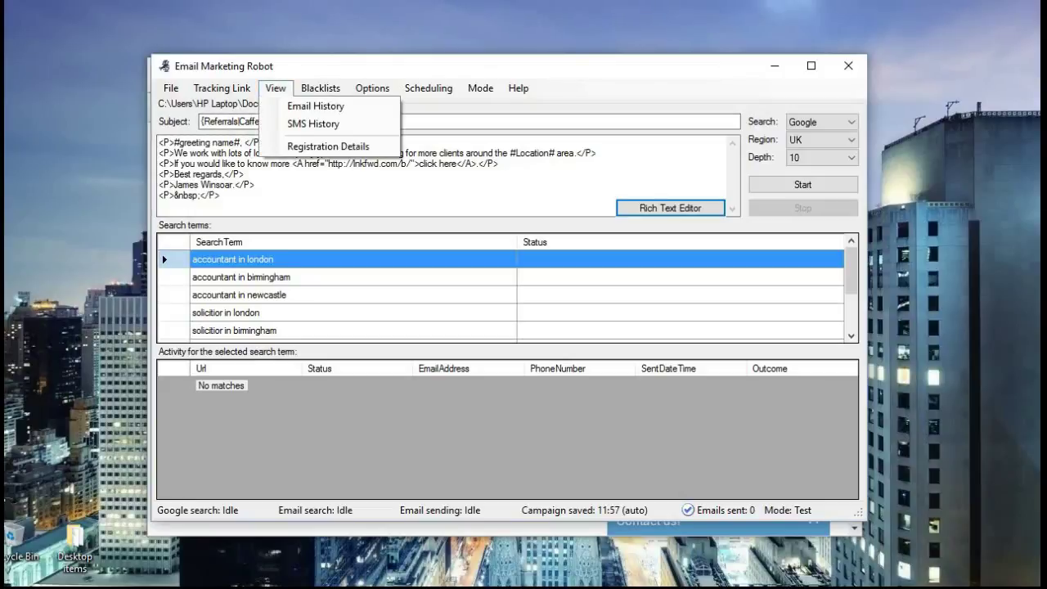
{"action": "key", "text": "Left"}
{"action": "key", "text": "Right"}
{"action": "key", "text": "Down"}
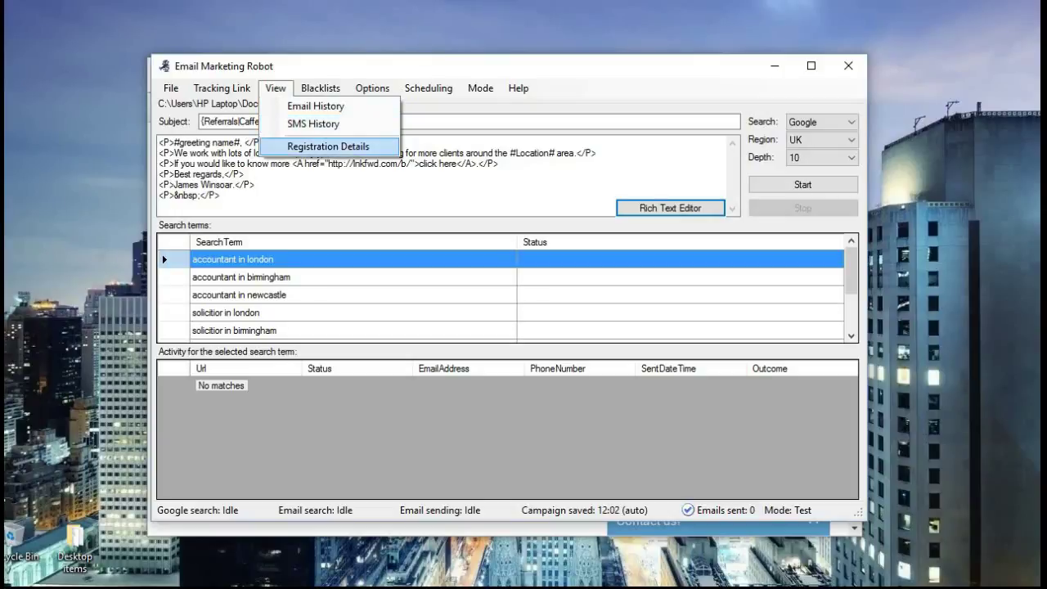
Step: Open the domain filter and examine its list of excluded domain extensions and keywords down to the end
{"action": "mouse_move", "coordinate": [320, 87]}
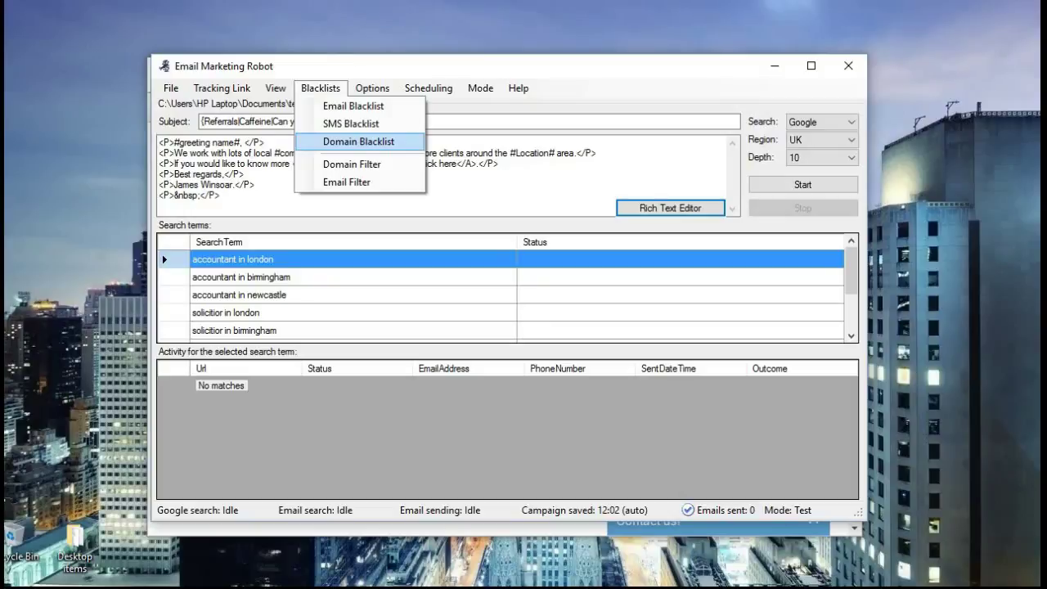
{"action": "key", "text": "Down"}
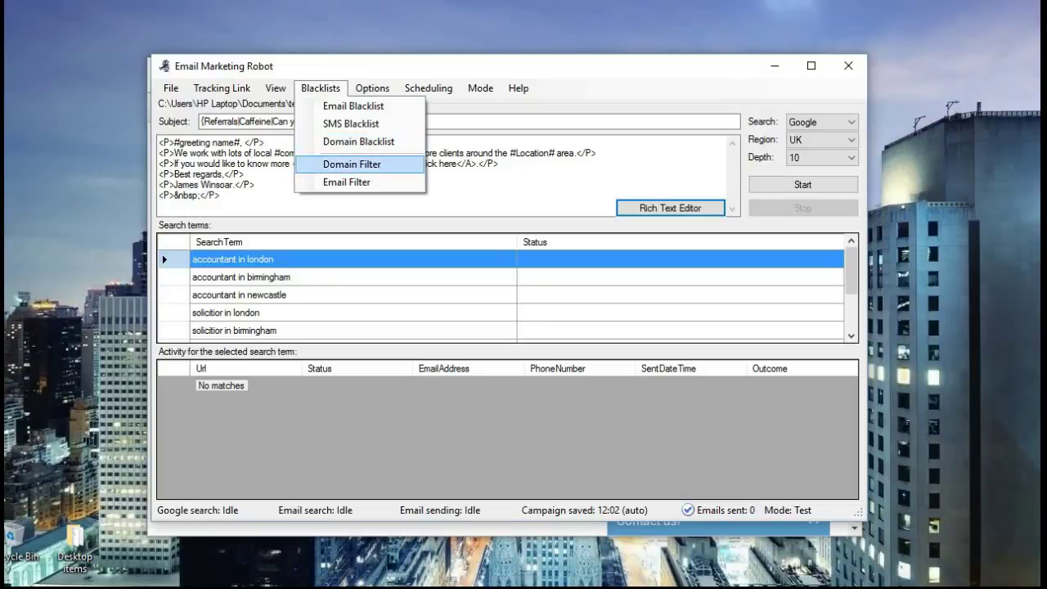
{"action": "key", "text": "Return"}
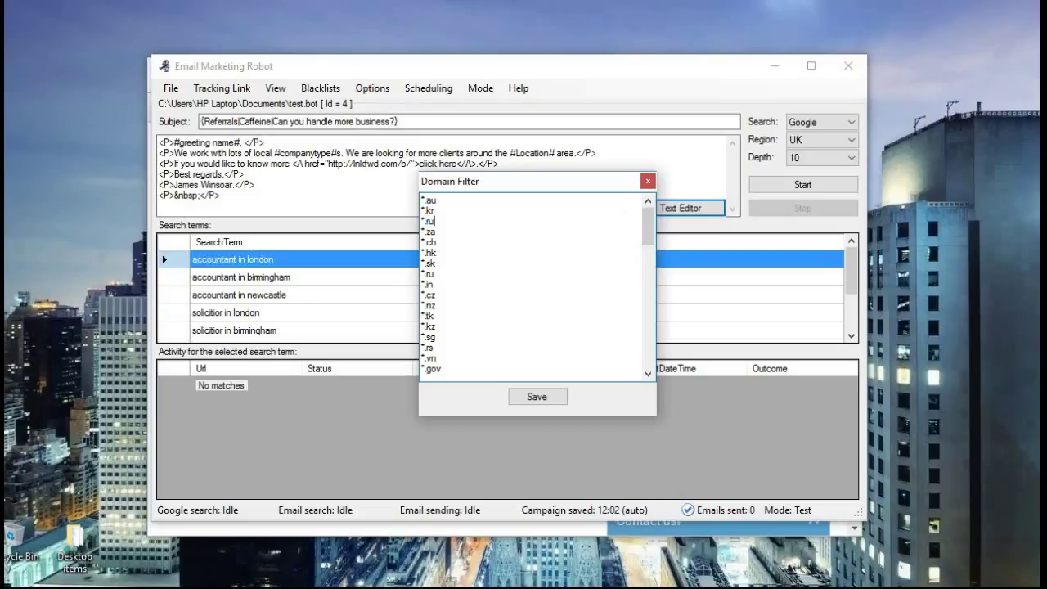
{"action": "left_click_drag", "start_coordinate": [648, 222], "coordinate": [648, 254]}
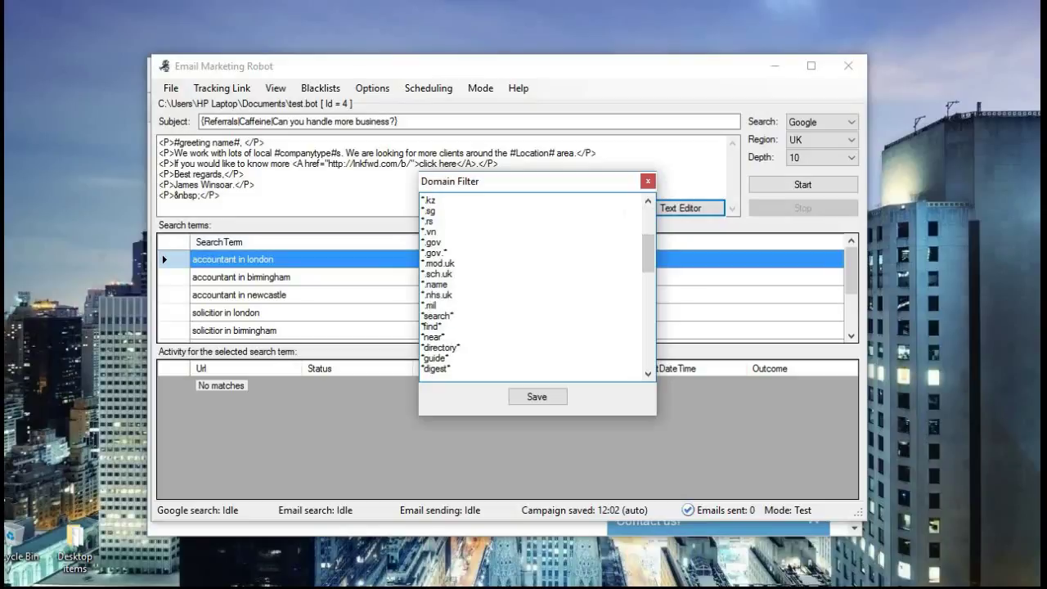
{"action": "left_click_drag", "start_coordinate": [421, 253], "coordinate": [448, 252]}
{"action": "left_click", "coordinate": [447, 264]}
{"action": "scroll", "coordinate": [446, 221], "scroll_direction": "down", "scroll_amount": 1}
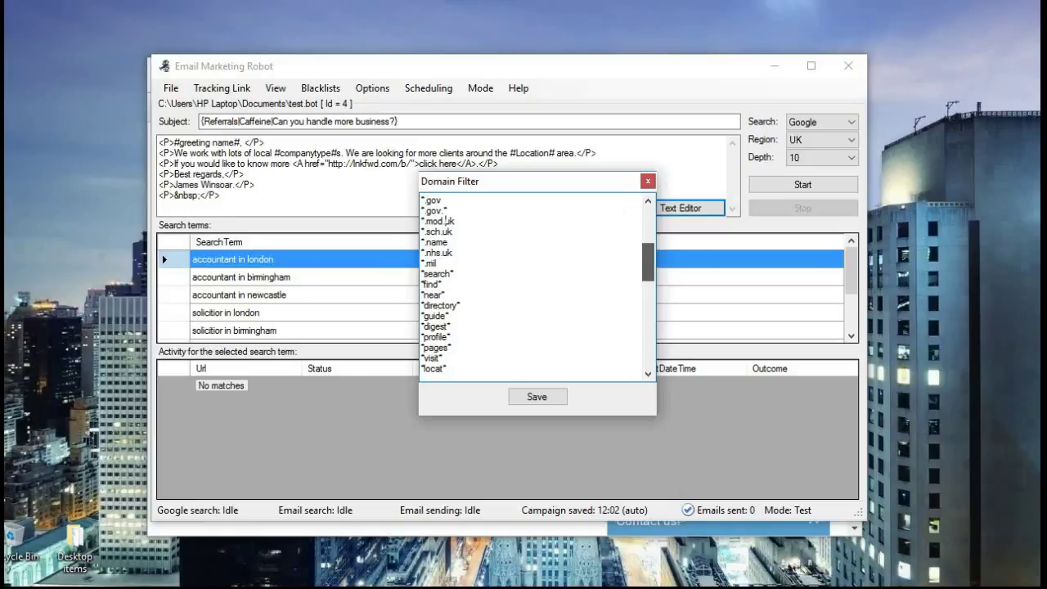
{"action": "scroll", "coordinate": [435, 219], "scroll_direction": "down", "scroll_amount": 2}
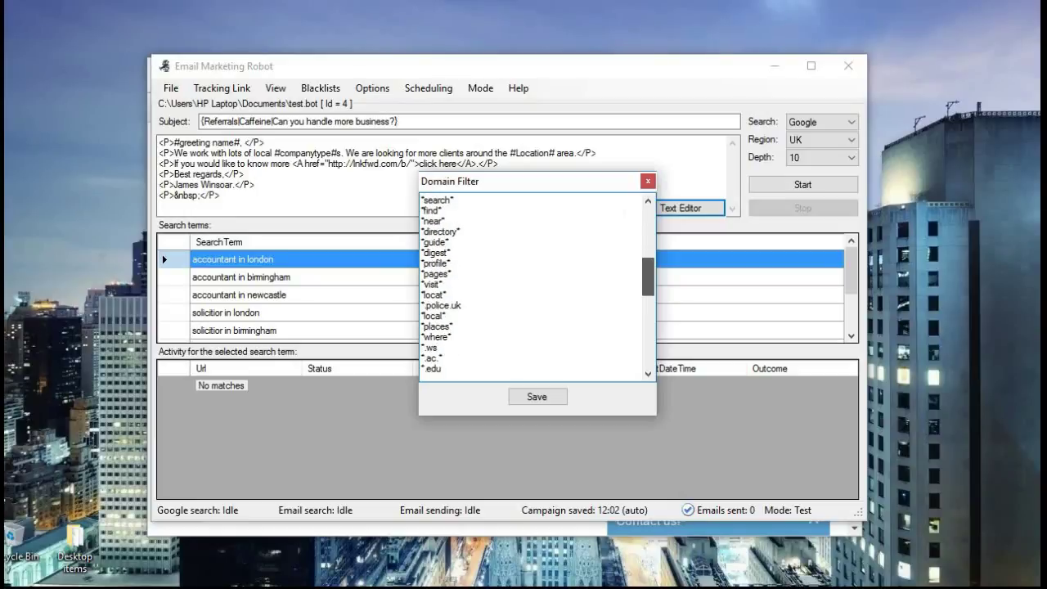
{"action": "scroll", "coordinate": [436, 219], "scroll_direction": "down", "scroll_amount": 2}
{"action": "scroll", "coordinate": [532, 286], "scroll_direction": "down", "scroll_amount": 4}
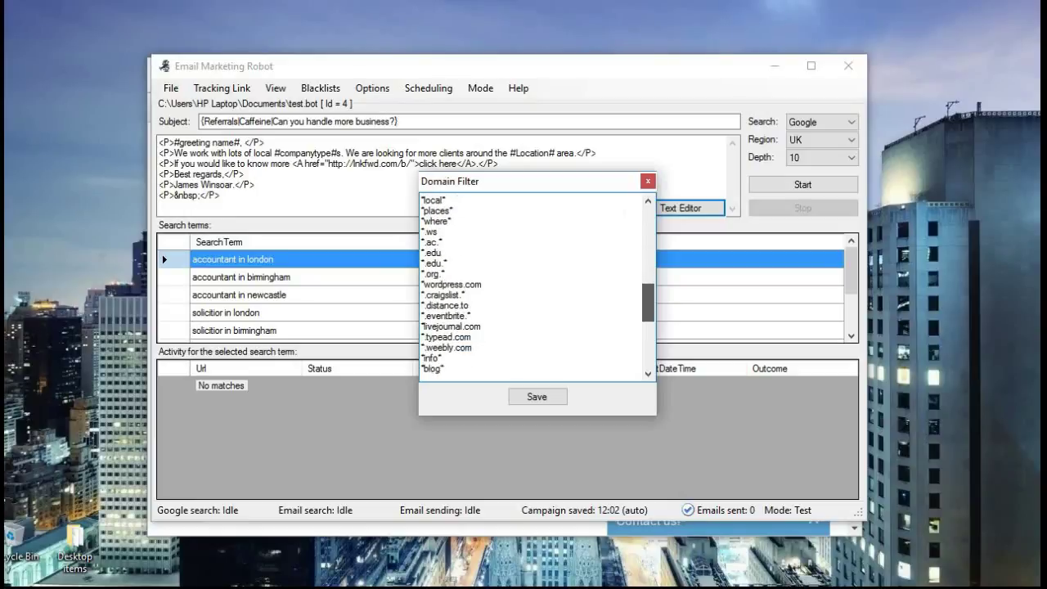
{"action": "scroll", "coordinate": [531, 287], "scroll_direction": "down", "scroll_amount": 5}
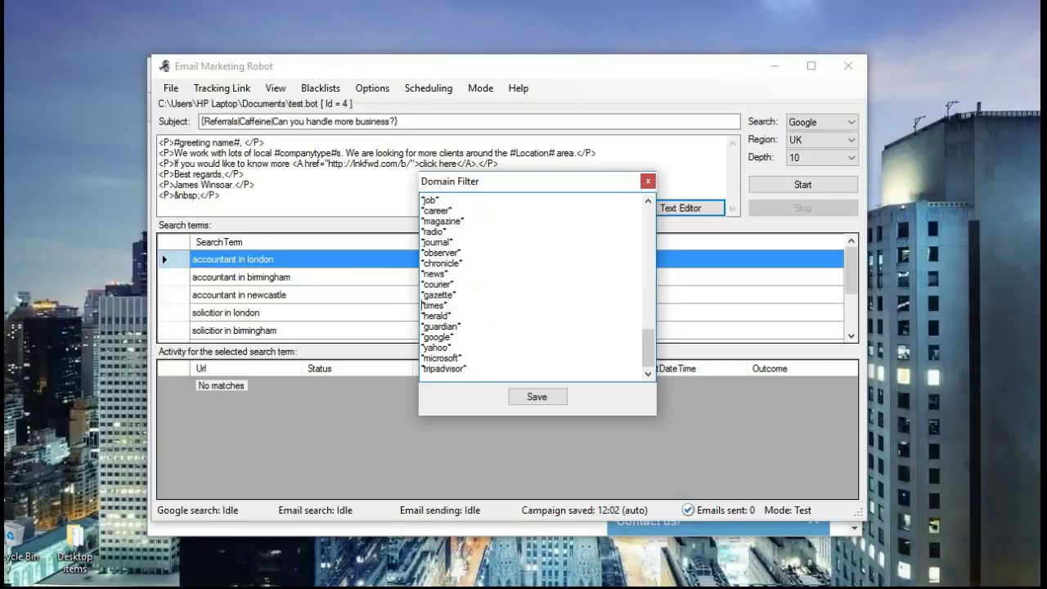
Step: Check the times, google and tripadvisor entries in the domain filter and save the filter
{"action": "left_click_drag", "start_coordinate": [423, 304], "coordinate": [447, 305]}
{"action": "left_click", "coordinate": [440, 306]}
{"action": "left_click_drag", "start_coordinate": [422, 338], "coordinate": [455, 337]}
{"action": "left_click_drag", "start_coordinate": [422, 369], "coordinate": [467, 369]}
{"action": "left_click", "coordinate": [537, 397]}
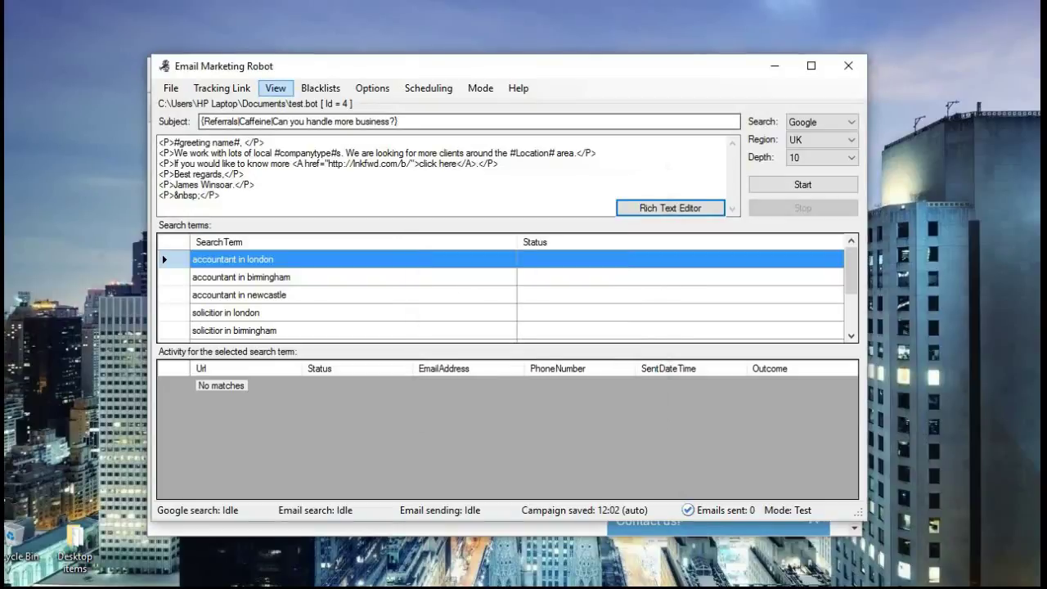
Step: Open the email filter, check entries such as complaints, job, firstname.surname and firstname.lastname, and save the filter
{"action": "left_click", "coordinate": [321, 87]}
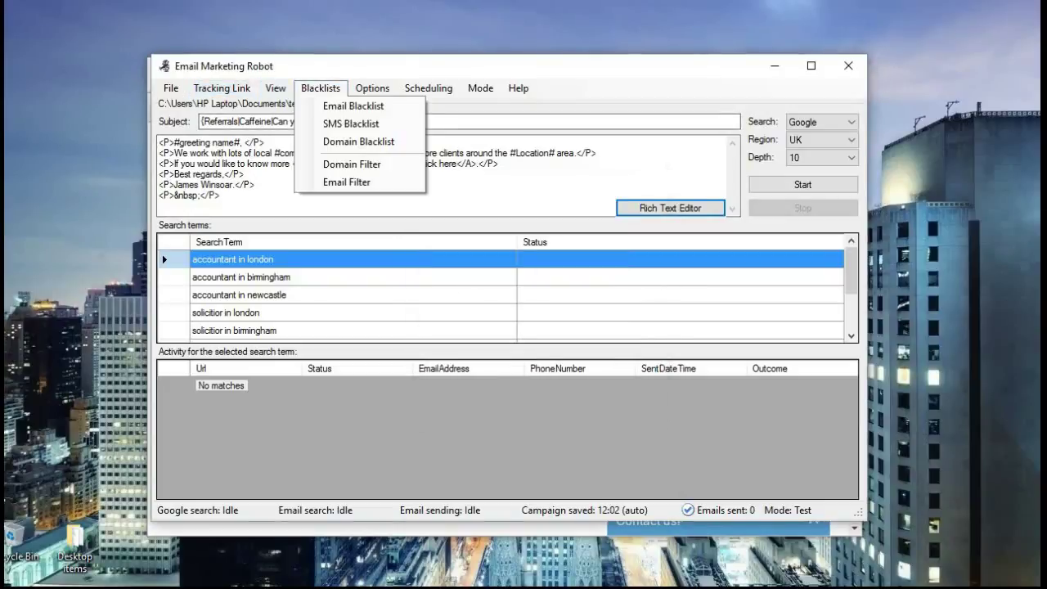
{"action": "left_click", "coordinate": [347, 182]}
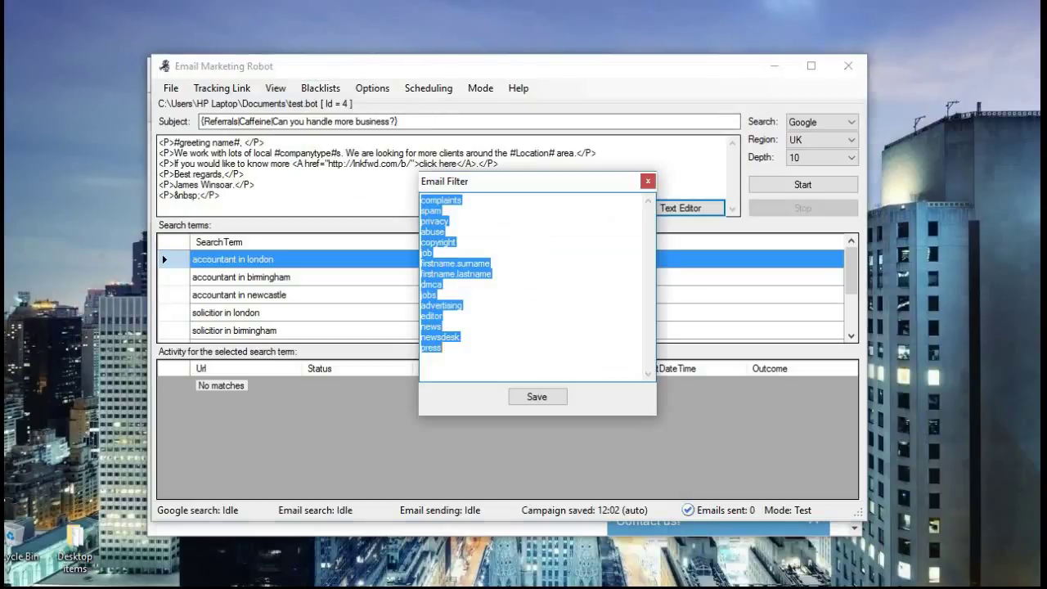
{"action": "left_click", "coordinate": [432, 253]}
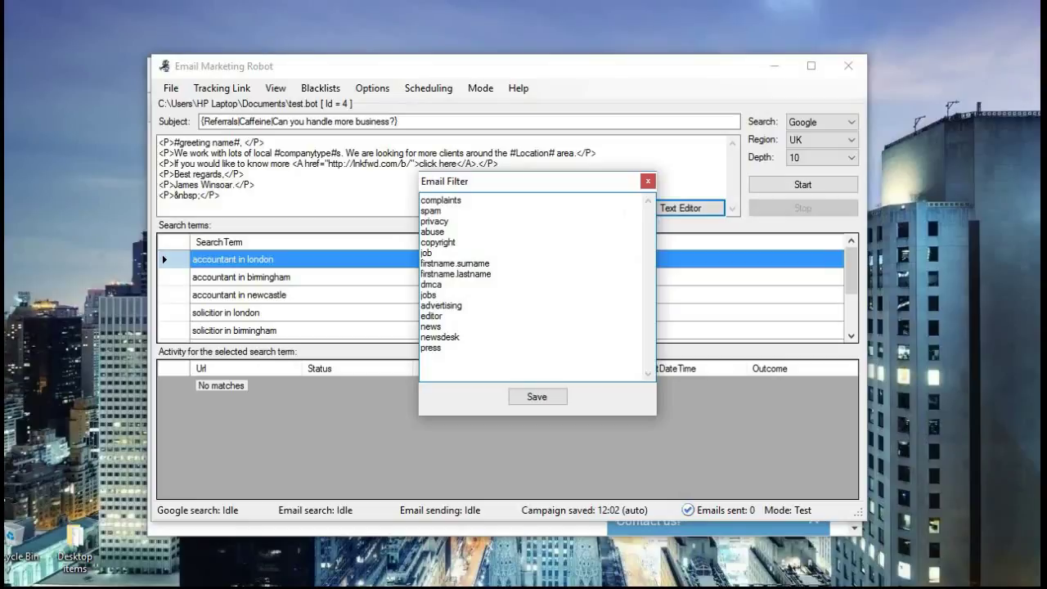
{"action": "left_click_drag", "start_coordinate": [462, 200], "coordinate": [421, 200]}
{"action": "left_click", "coordinate": [442, 206]}
{"action": "double_click", "coordinate": [426, 253]}
{"action": "left_click", "coordinate": [489, 274]}
{"action": "left_click_drag", "start_coordinate": [421, 263], "coordinate": [490, 263]}
{"action": "left_click", "coordinate": [490, 264]}
{"action": "left_click_drag", "start_coordinate": [422, 284], "coordinate": [421, 271]}
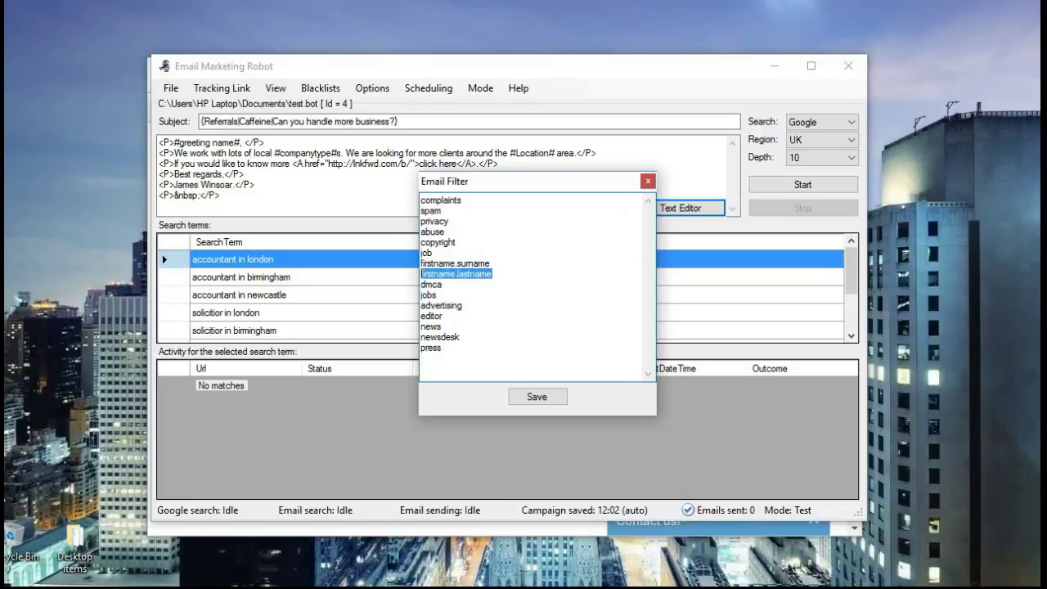
{"action": "left_click", "coordinate": [443, 284]}
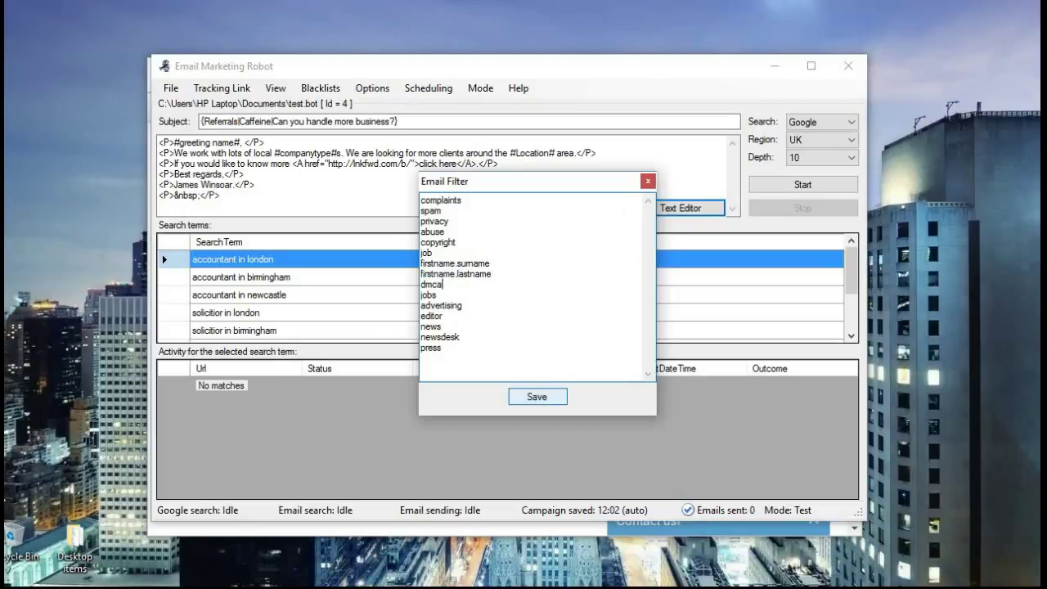
{"action": "left_click", "coordinate": [538, 397]}
Step: Open the email schedule, check the sending days and hours from Monday to Sunday, and save the schedule
{"action": "left_click", "coordinate": [321, 89]}
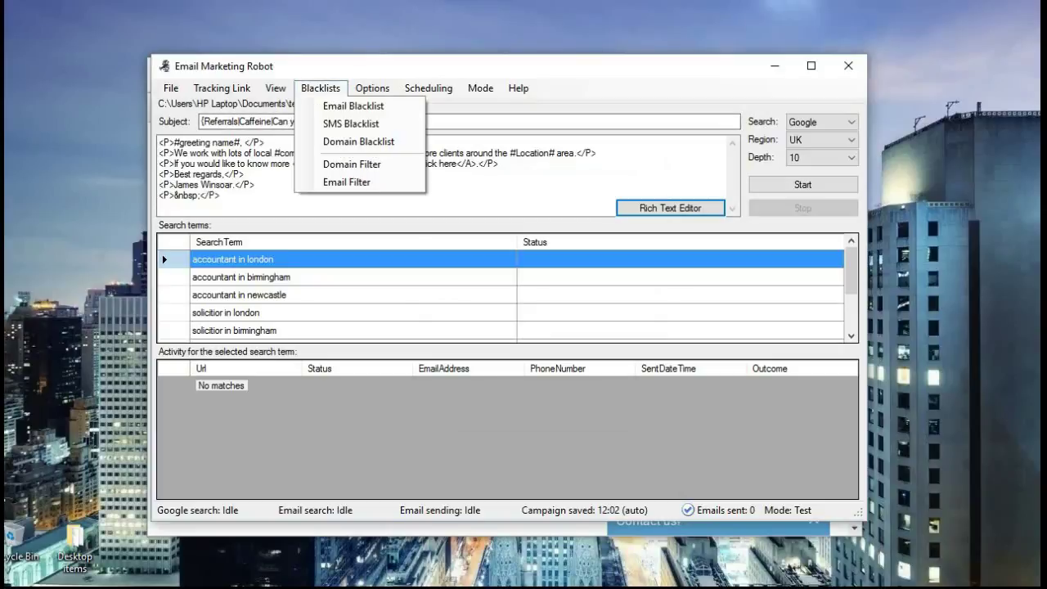
{"action": "left_click", "coordinate": [373, 89]}
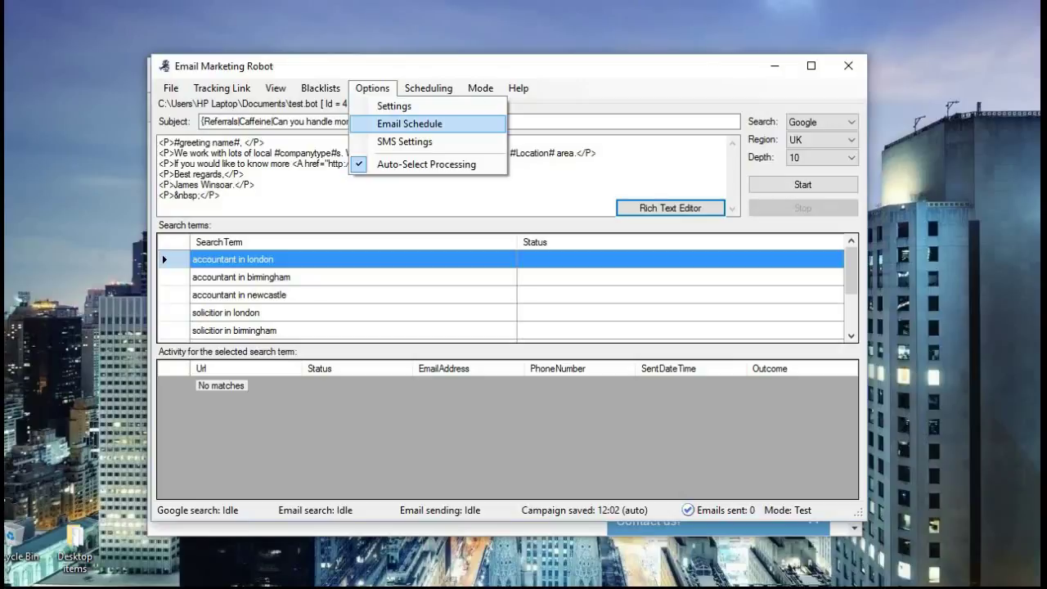
{"action": "key", "text": "Return"}
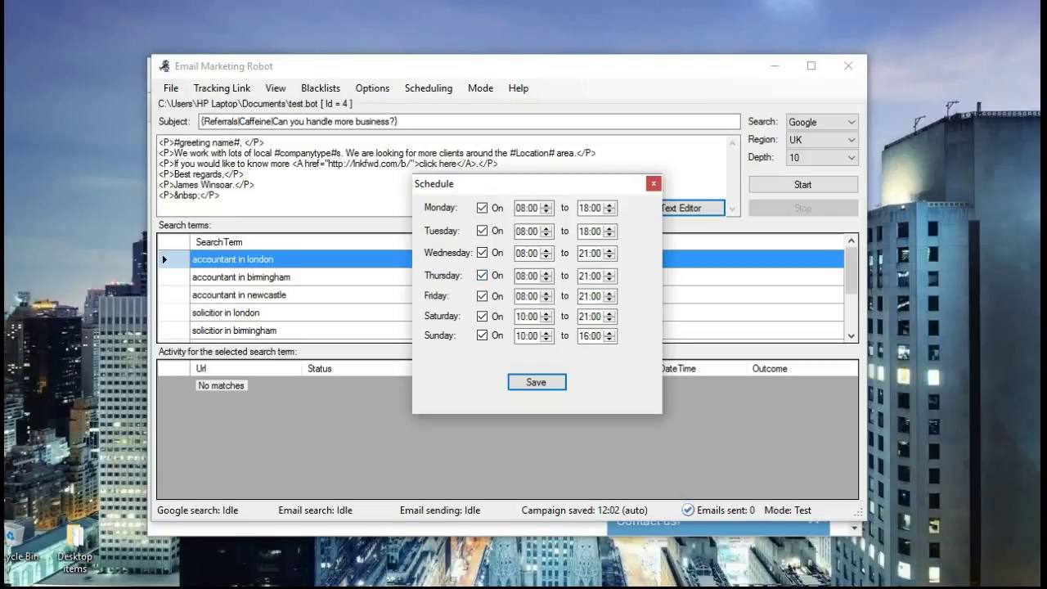
{"action": "left_click", "coordinate": [482, 336]}
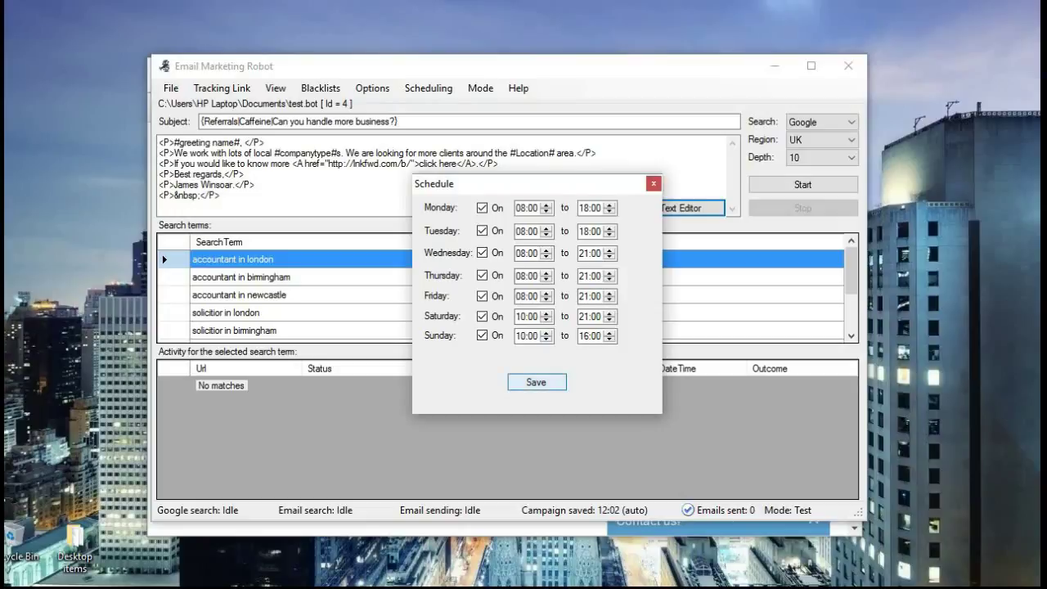
{"action": "left_click", "coordinate": [537, 383]}
Step: Check the Auto-Select Processing option and go through the search terms from accountant in london down to graphic designer in newcastle
{"action": "left_click", "coordinate": [372, 88]}
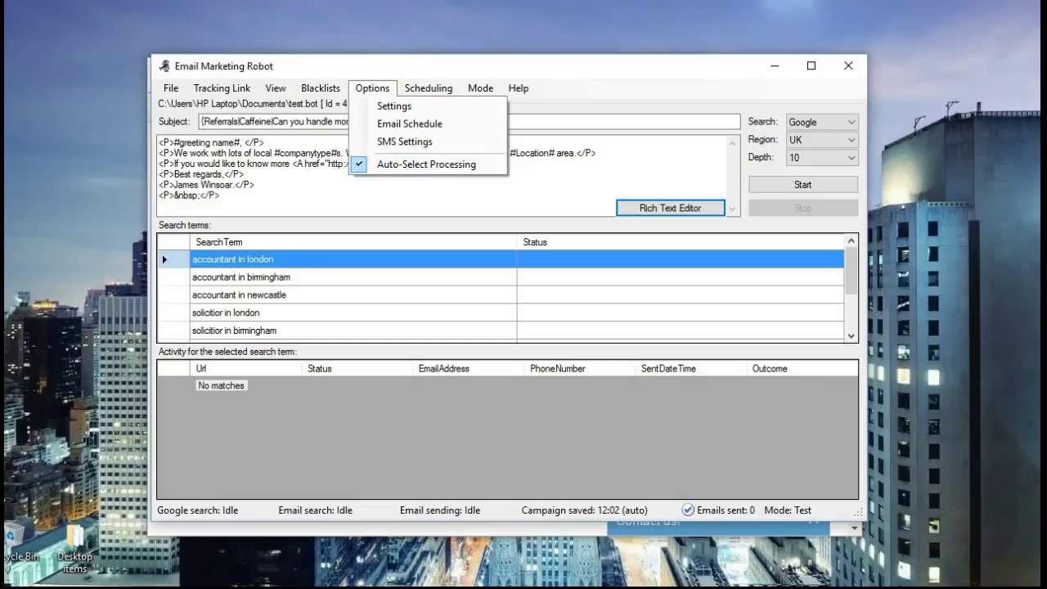
{"action": "left_click", "coordinate": [352, 259]}
{"action": "left_click", "coordinate": [352, 278]}
{"action": "left_click", "coordinate": [352, 295]}
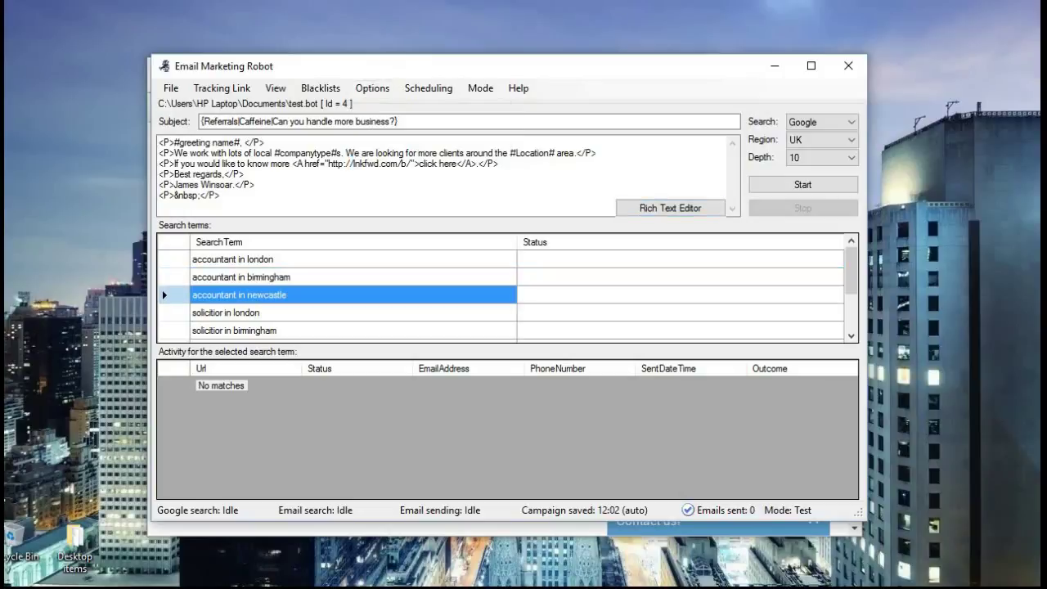
{"action": "left_click", "coordinate": [352, 331]}
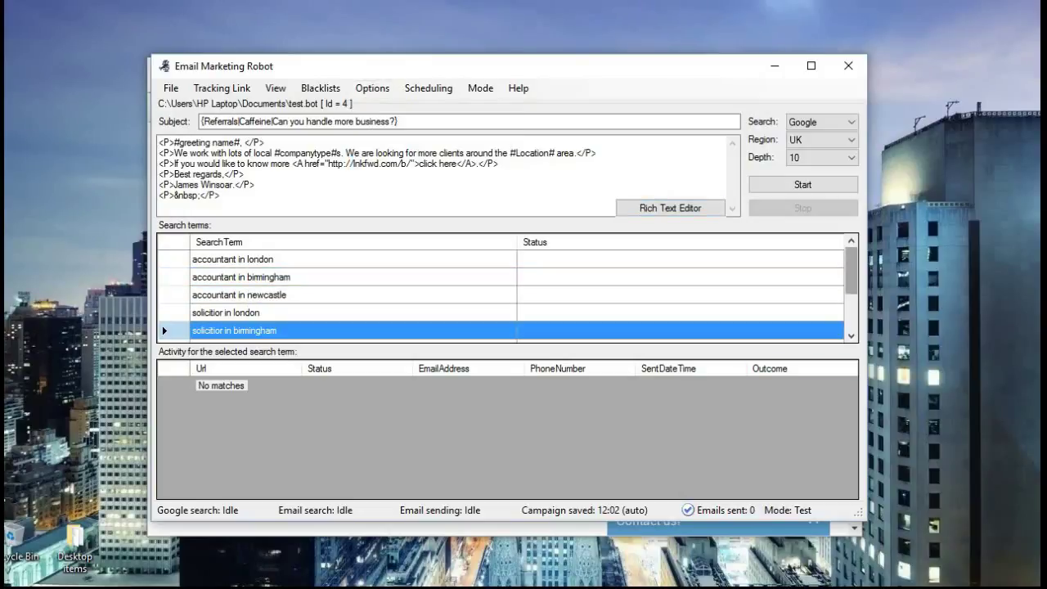
{"action": "left_click_drag", "start_coordinate": [852, 271], "coordinate": [852, 306]}
{"action": "left_click", "coordinate": [516, 278]}
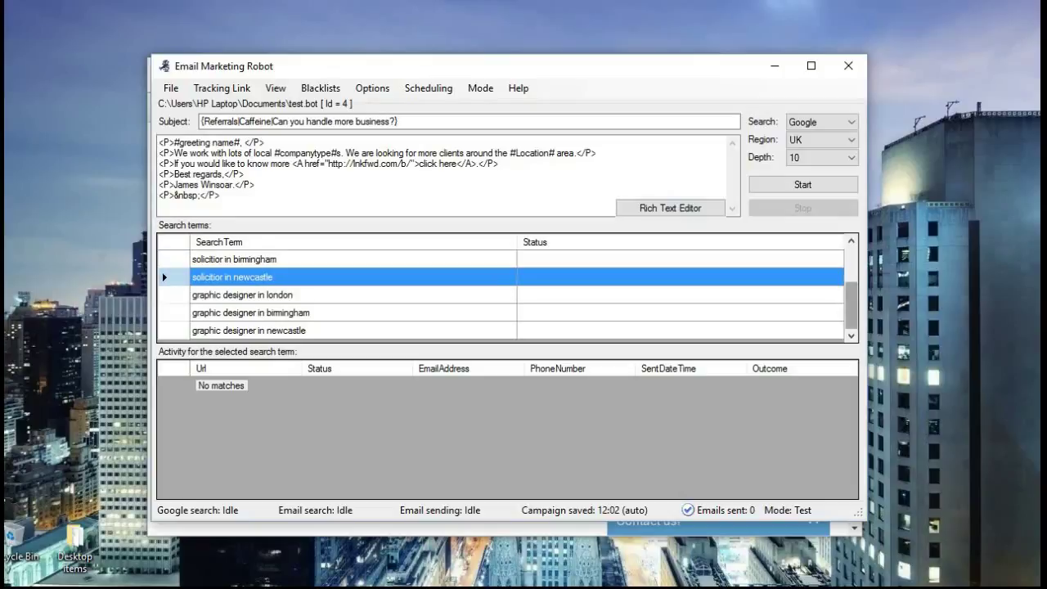
{"action": "left_click", "coordinate": [352, 331]}
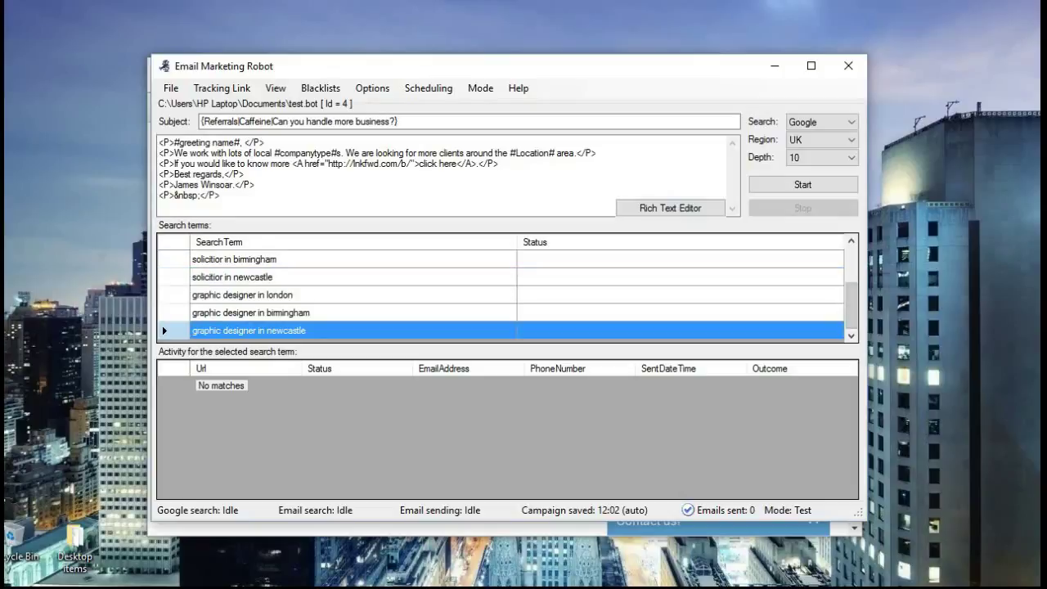
{"action": "left_click", "coordinate": [373, 87]}
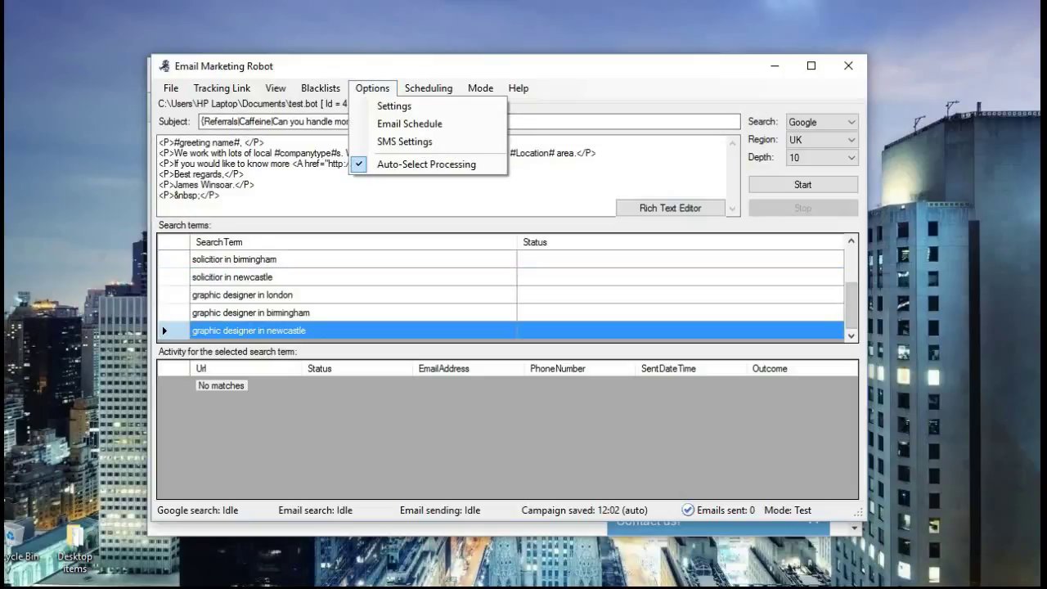
Step: Switch the campaign scheduling to Always On and back to Follow Schedule
{"action": "mouse_move", "coordinate": [428, 88]}
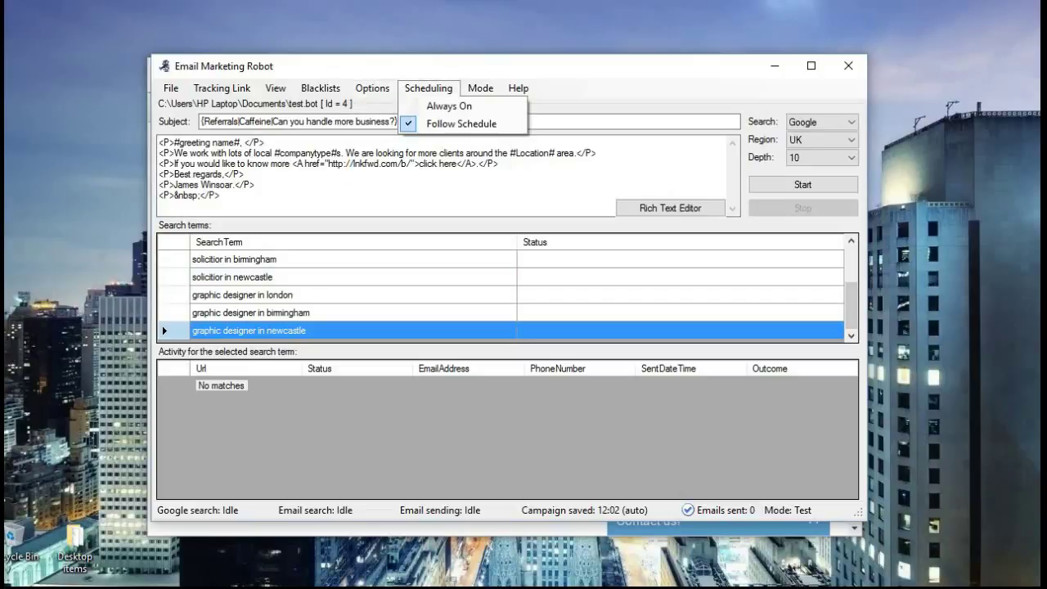
{"action": "left_click", "coordinate": [450, 105]}
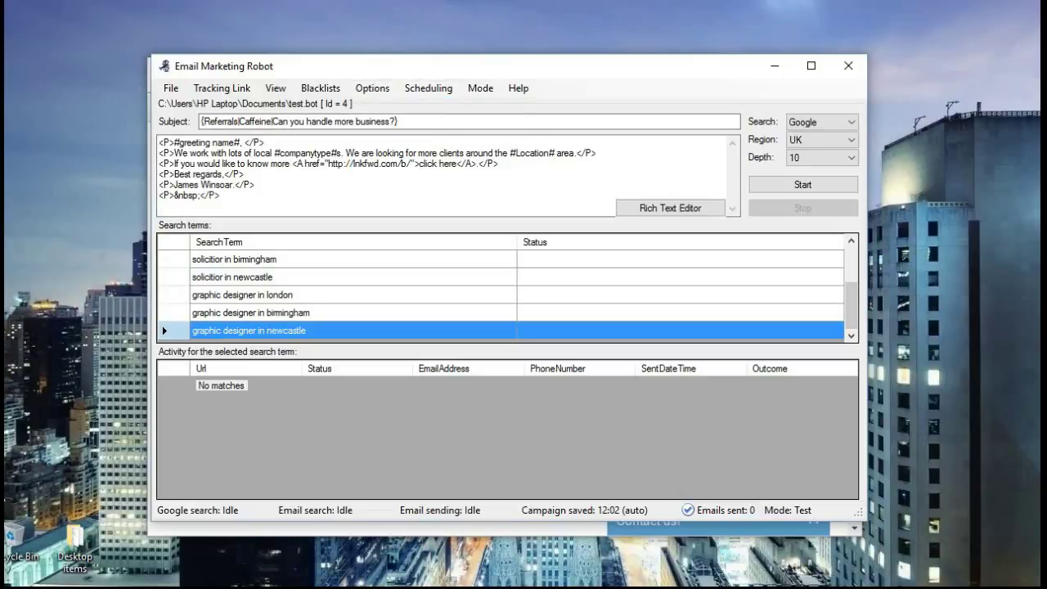
{"action": "left_click", "coordinate": [428, 88]}
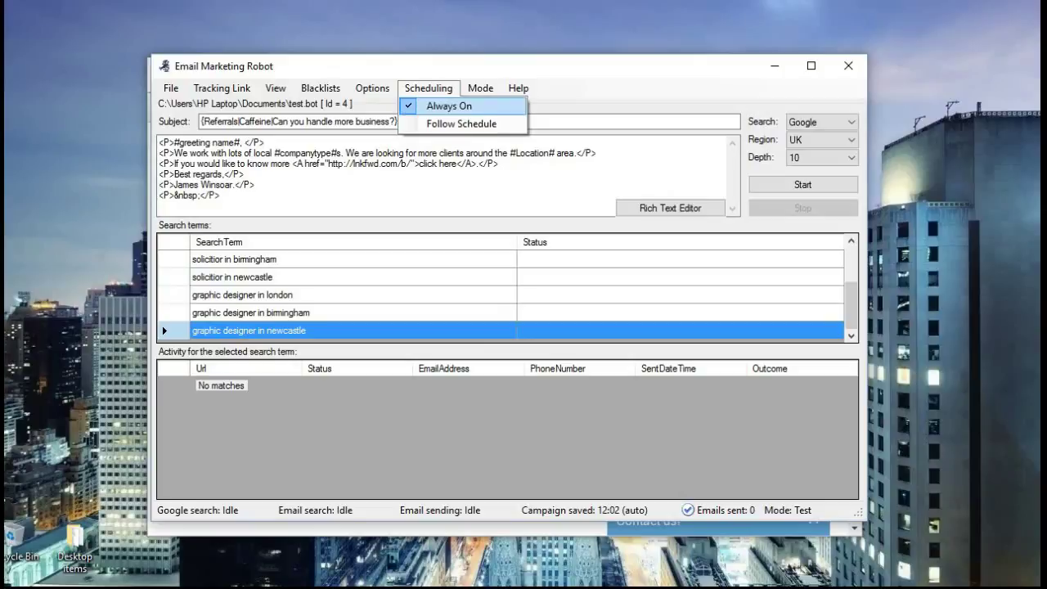
{"action": "key", "text": "Escape"}
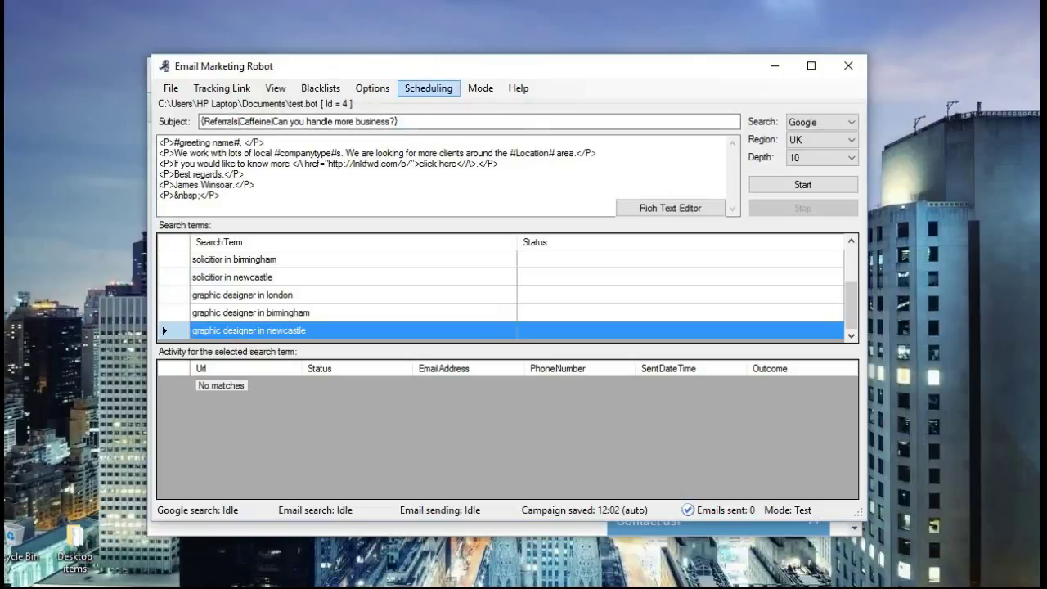
{"action": "key", "text": "Right"}
{"action": "key", "text": "Left"}
{"action": "key", "text": "Down"}
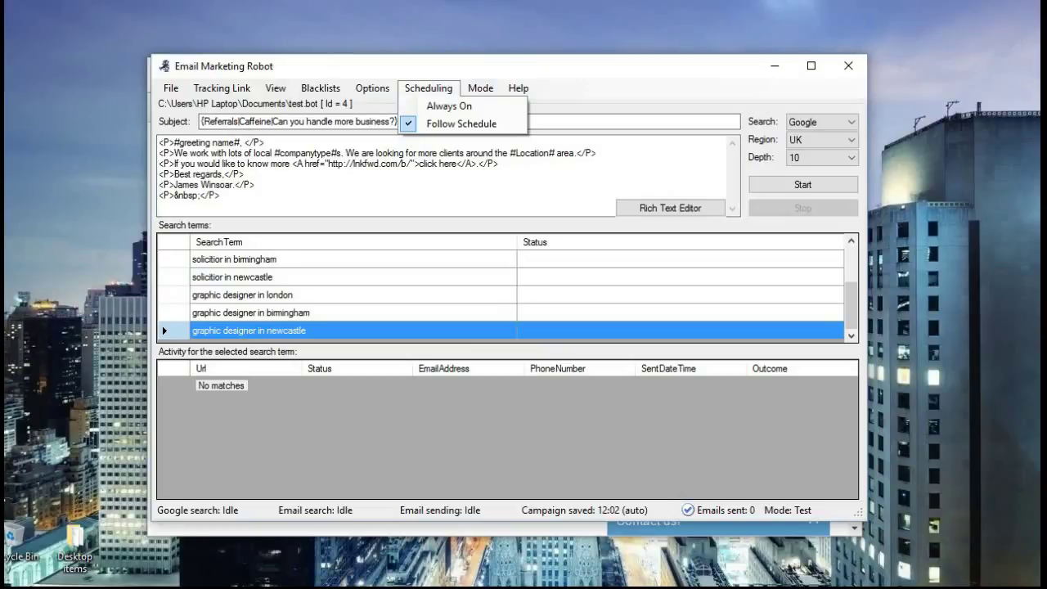
Step: Examine the Normal, Test and Collect Emails modes and the option to export emails to text
{"action": "key", "text": "Right"}
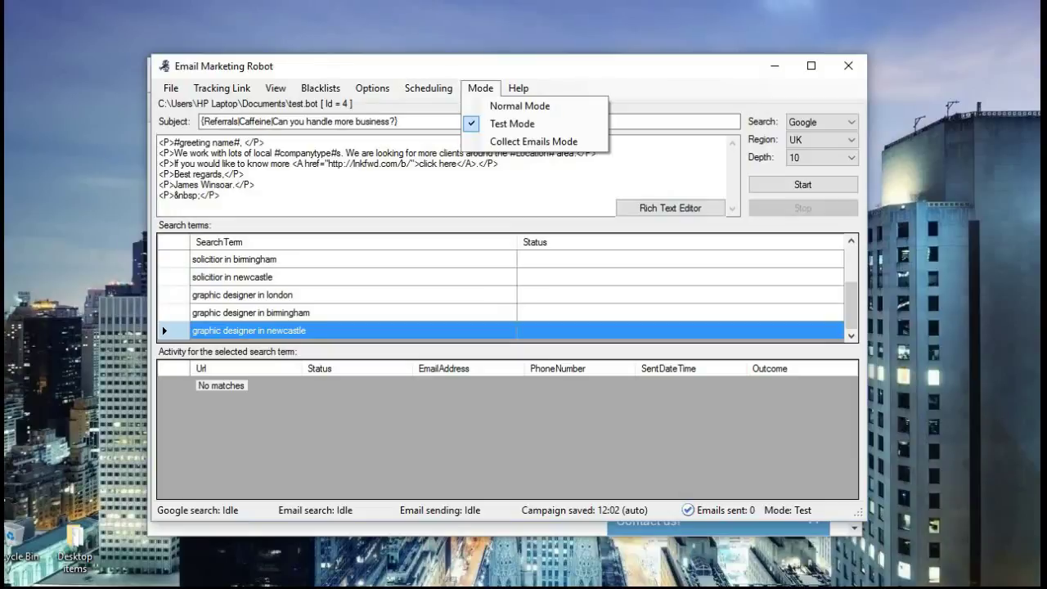
{"action": "key", "text": "Down"}
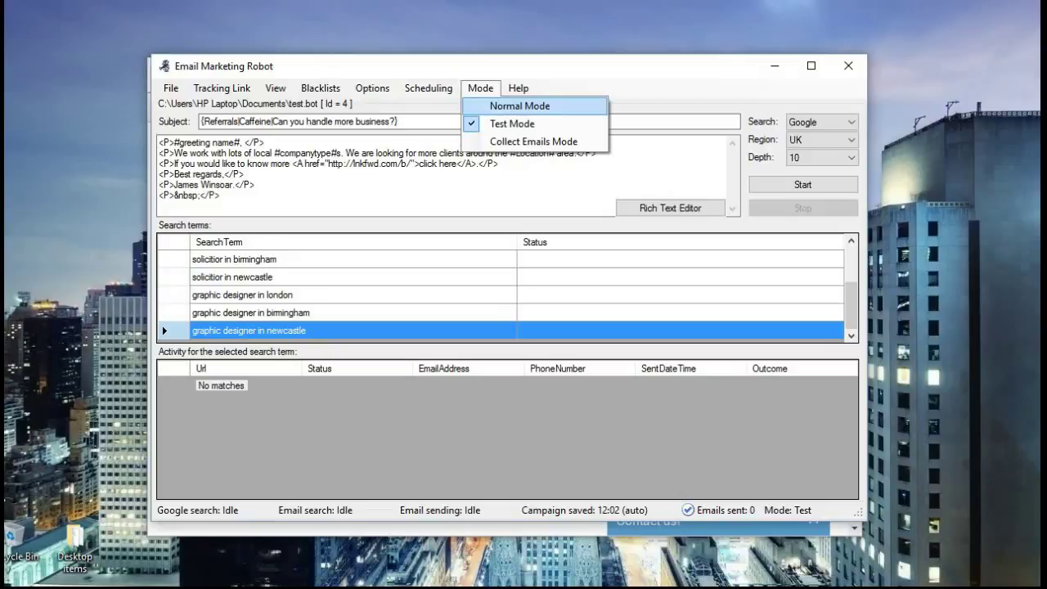
{"action": "key", "text": "Down"}
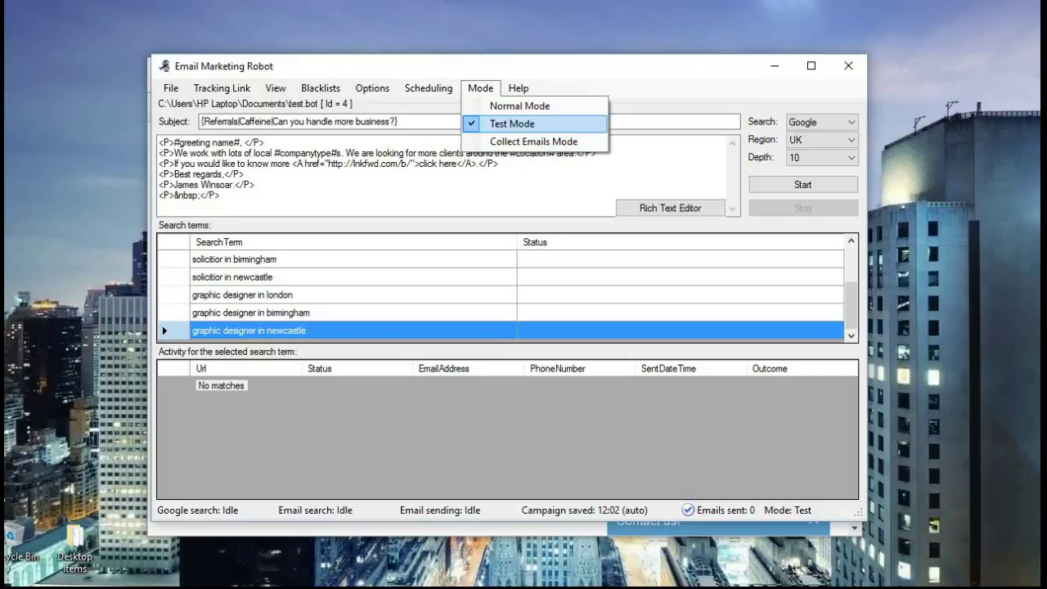
{"action": "key", "text": "Down"}
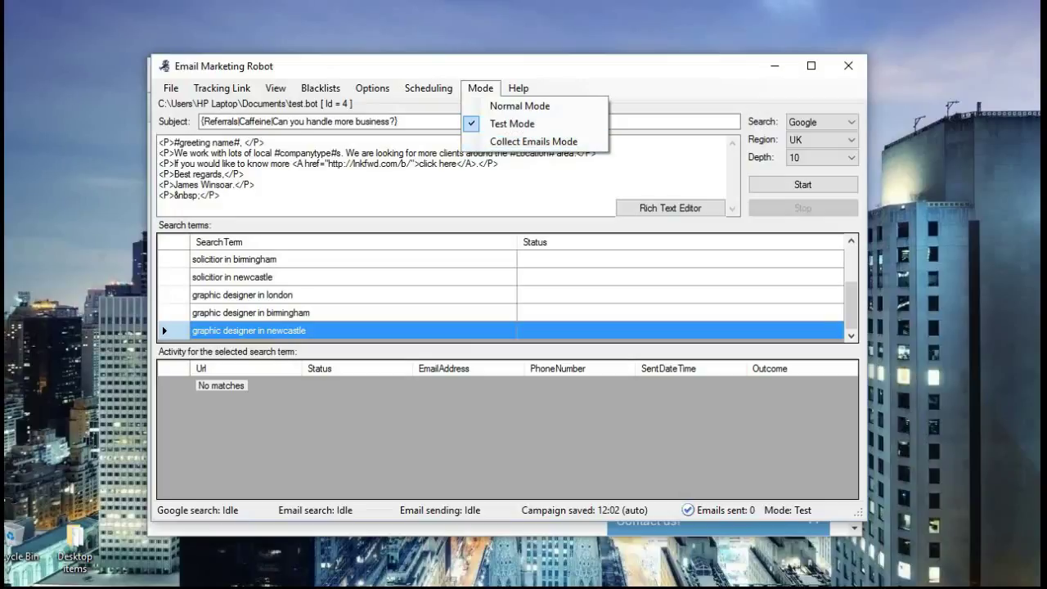
{"action": "key", "text": "Right"}
{"action": "key", "text": "Right"}
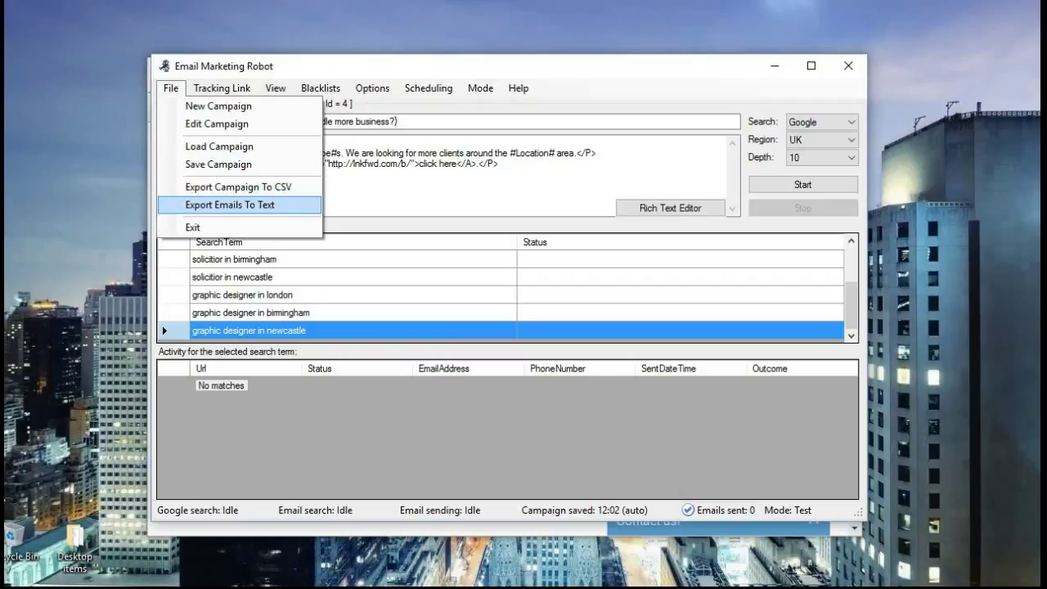
{"action": "mouse_move", "coordinate": [480, 88]}
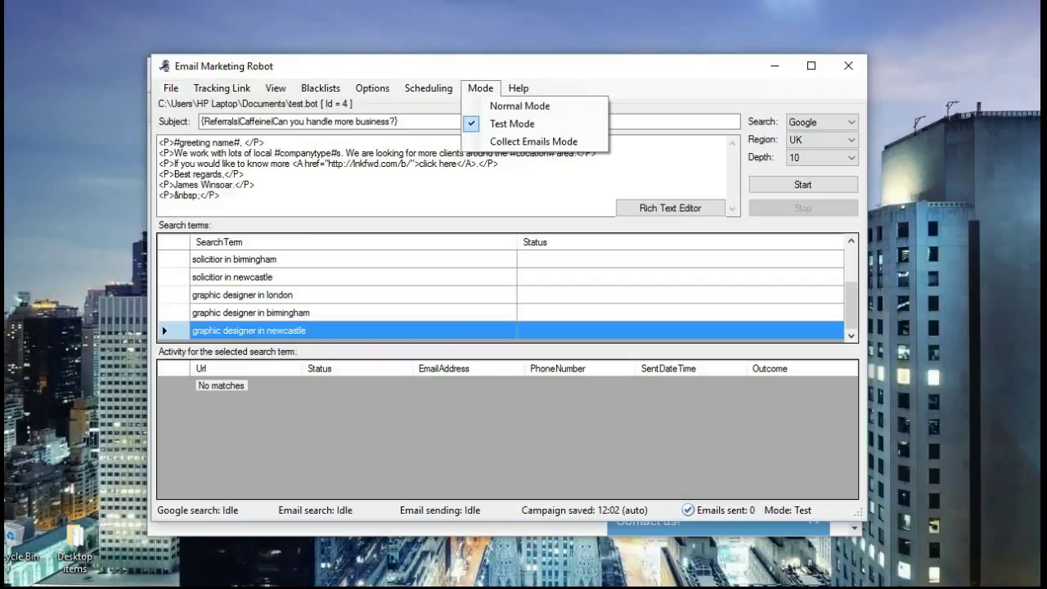
Step: Read the list of special tags available for the email and SMS templates and close it
{"action": "mouse_move", "coordinate": [519, 88]}
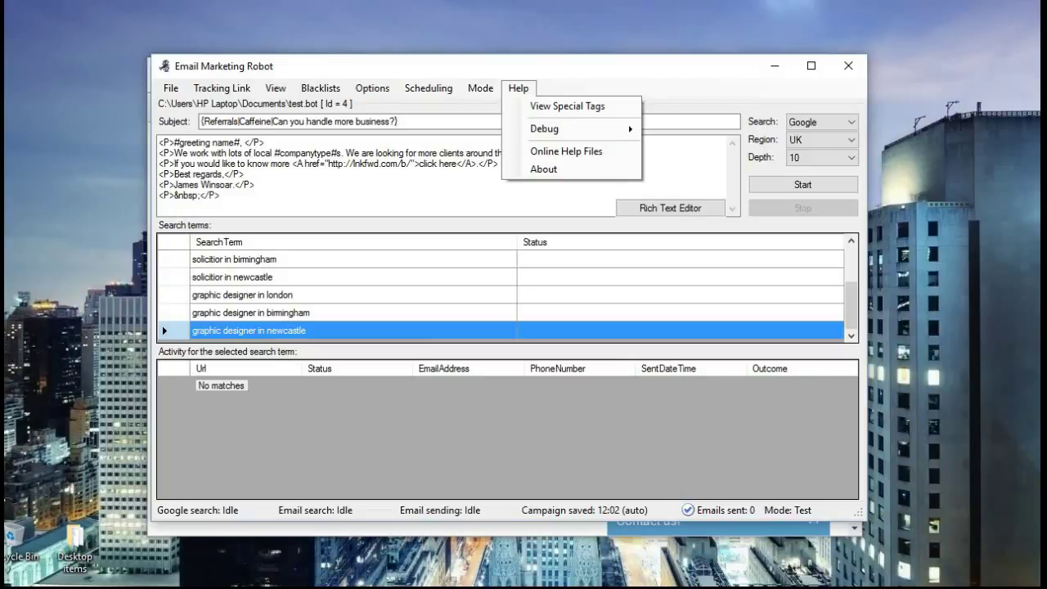
{"action": "left_click", "coordinate": [567, 106]}
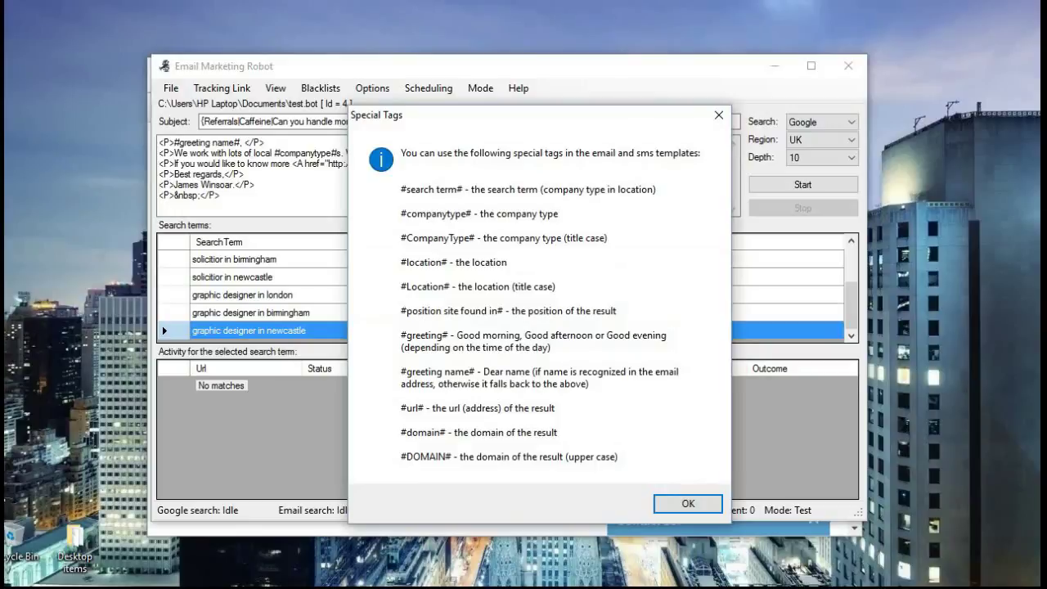
{"action": "left_click", "coordinate": [688, 503]}
Step: Look over the help and debug options, check the version and emails-per-hour details in the About information, and close it
{"action": "left_click", "coordinate": [519, 88]}
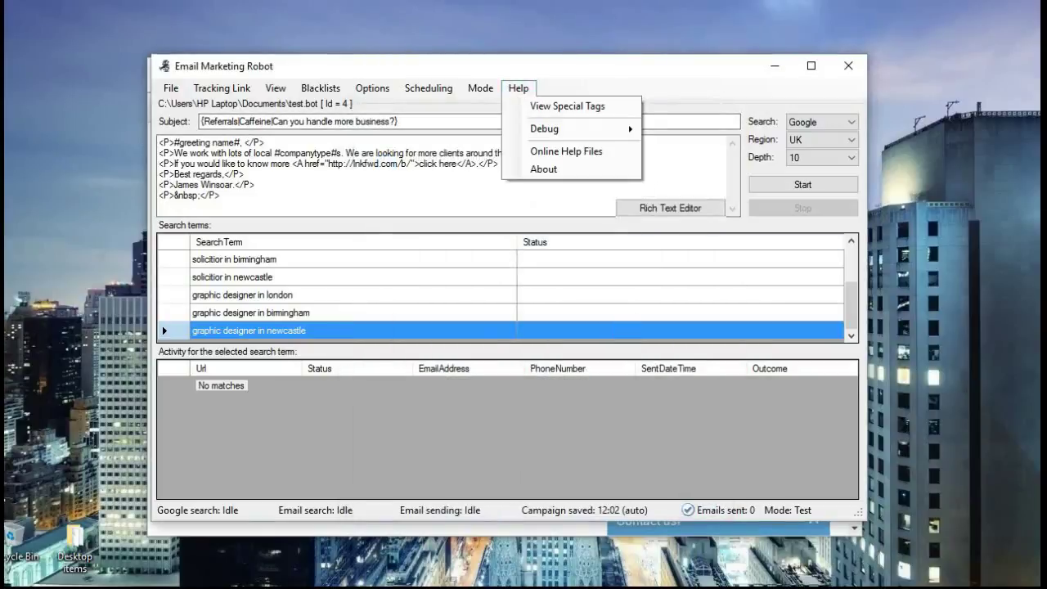
{"action": "mouse_move", "coordinate": [556, 128]}
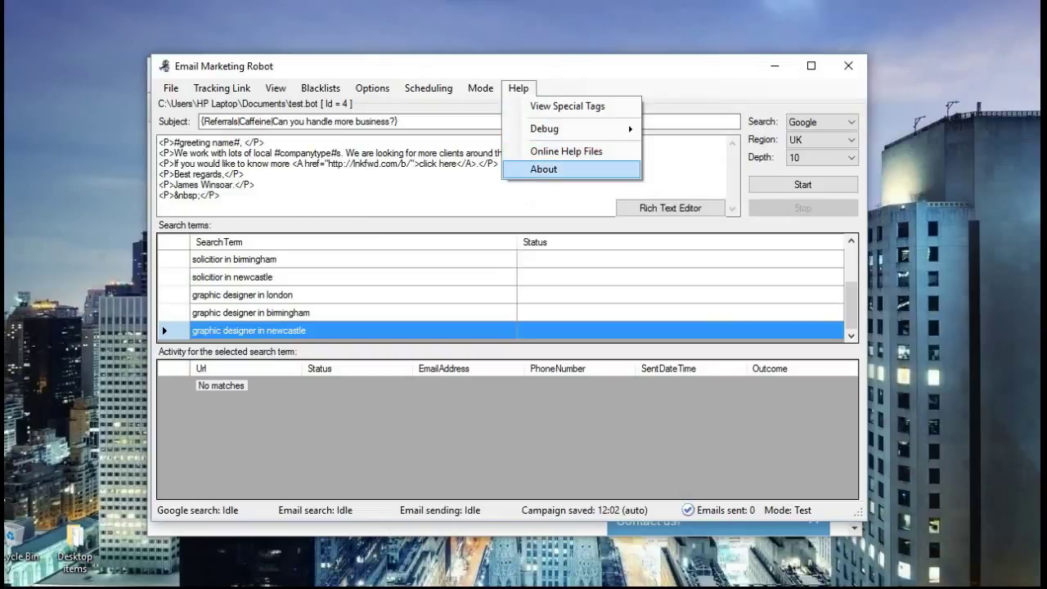
{"action": "key", "text": "Return"}
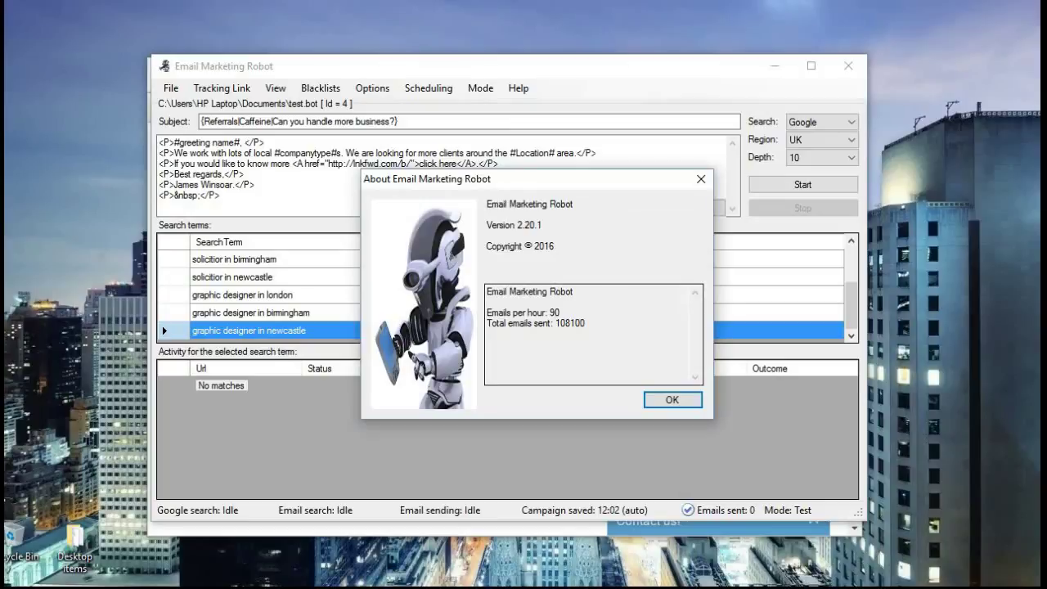
{"action": "left_click_drag", "start_coordinate": [550, 312], "coordinate": [562, 323]}
{"action": "left_click", "coordinate": [561, 313]}
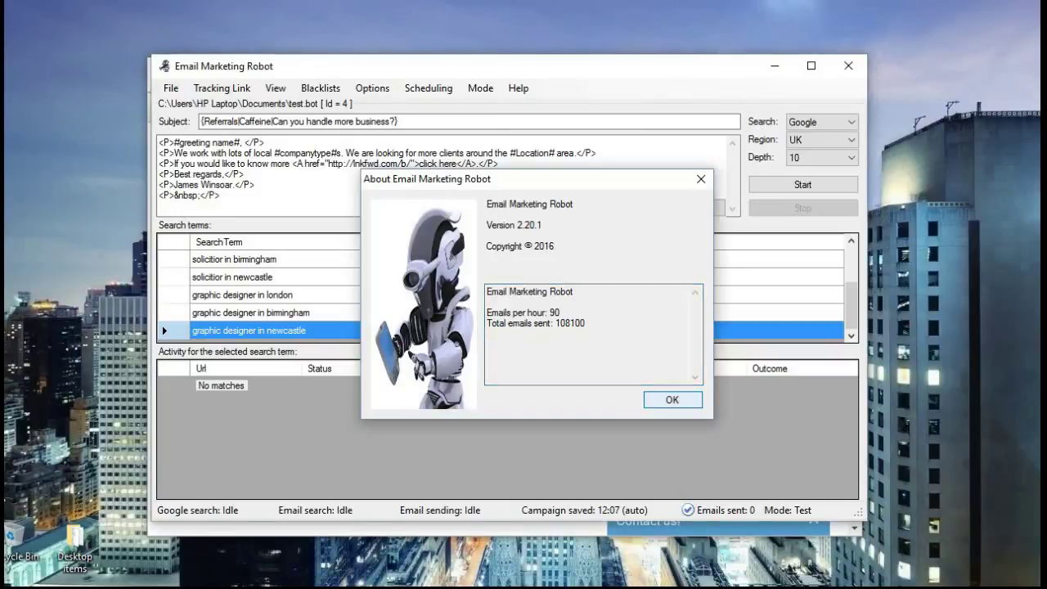
{"action": "left_click", "coordinate": [673, 399]}
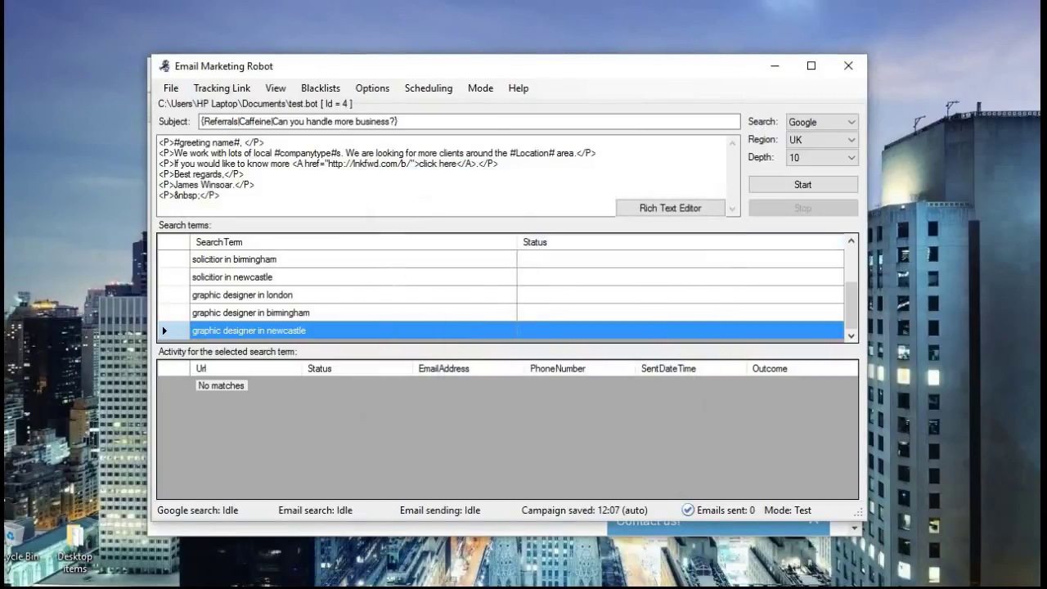
Step: Start the campaign in Test Mode and add the unbiased.co.uk result's domain to the domain blacklist
{"action": "left_click", "coordinate": [803, 185]}
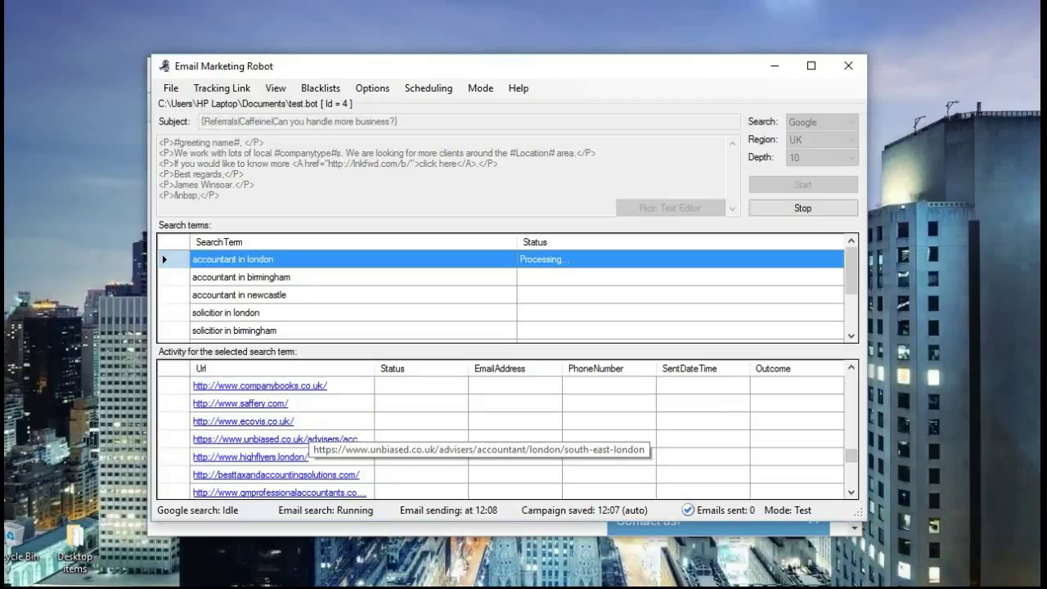
{"action": "right_click", "coordinate": [285, 439]}
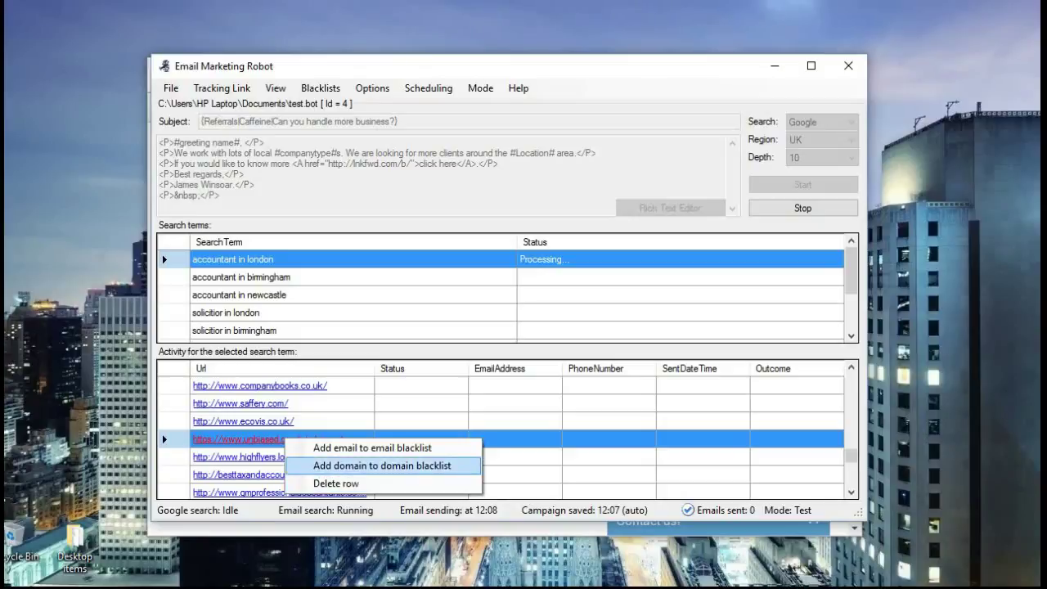
{"action": "left_click", "coordinate": [382, 466]}
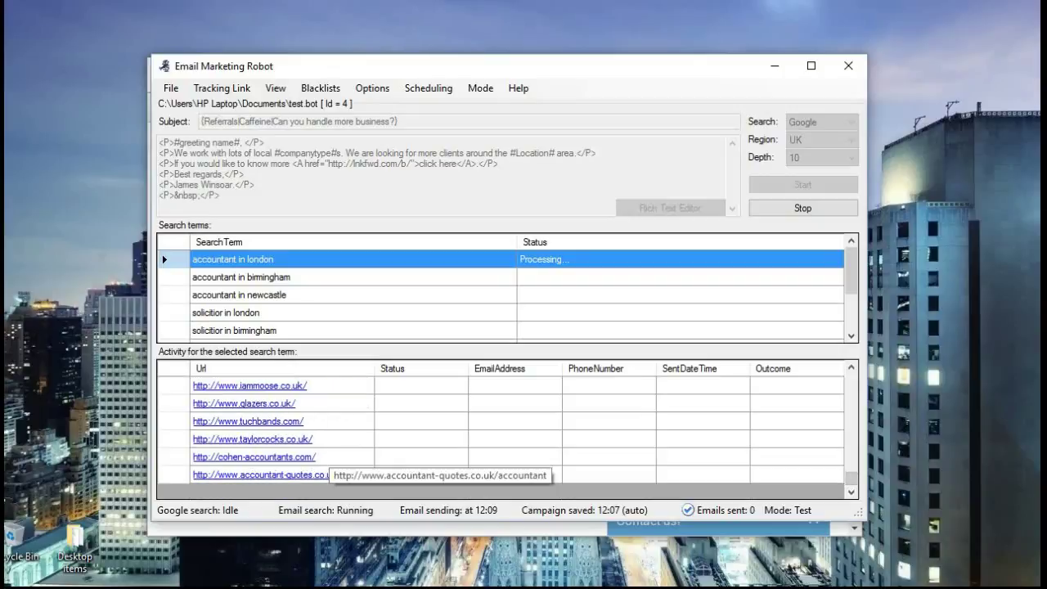
Step: Add the accountant-quotes.co.uk result's domain to the domain blacklist and stop the running campaign
{"action": "left_click", "coordinate": [320, 475]}
{"action": "left_click", "coordinate": [393, 498]}
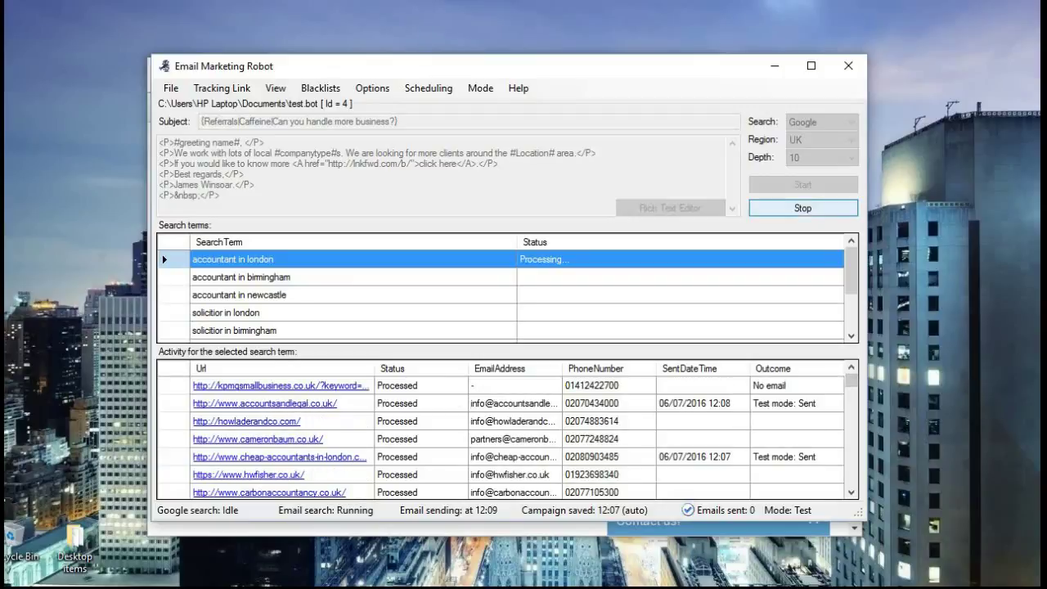
{"action": "left_click", "coordinate": [802, 207]}
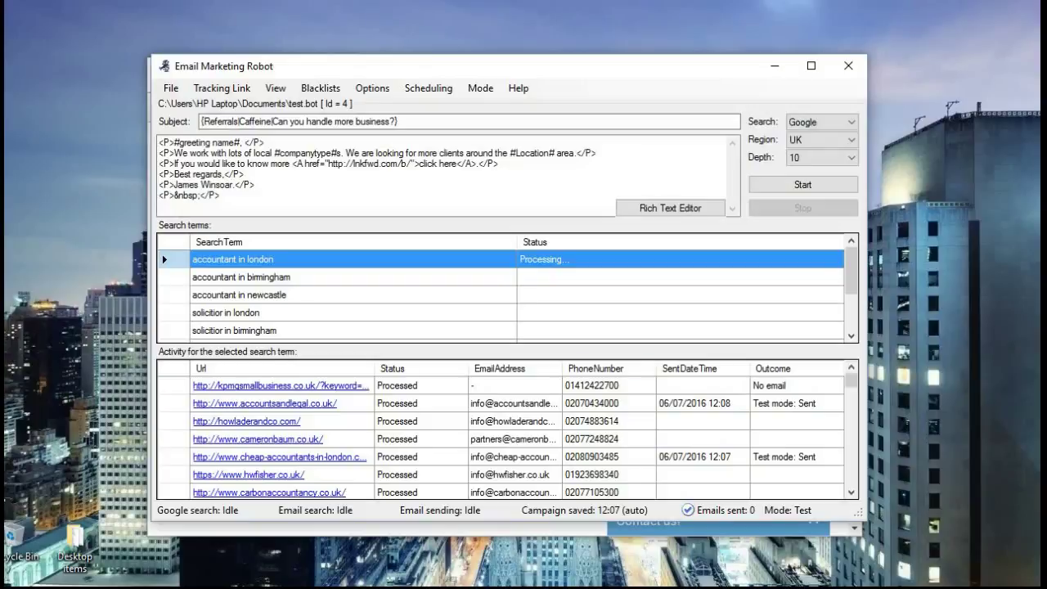
Step: Switch to the browser and examine the My Campaigns table of recipients, phone numbers, clicks and last click times
{"action": "key", "text": "alt+Tab"}
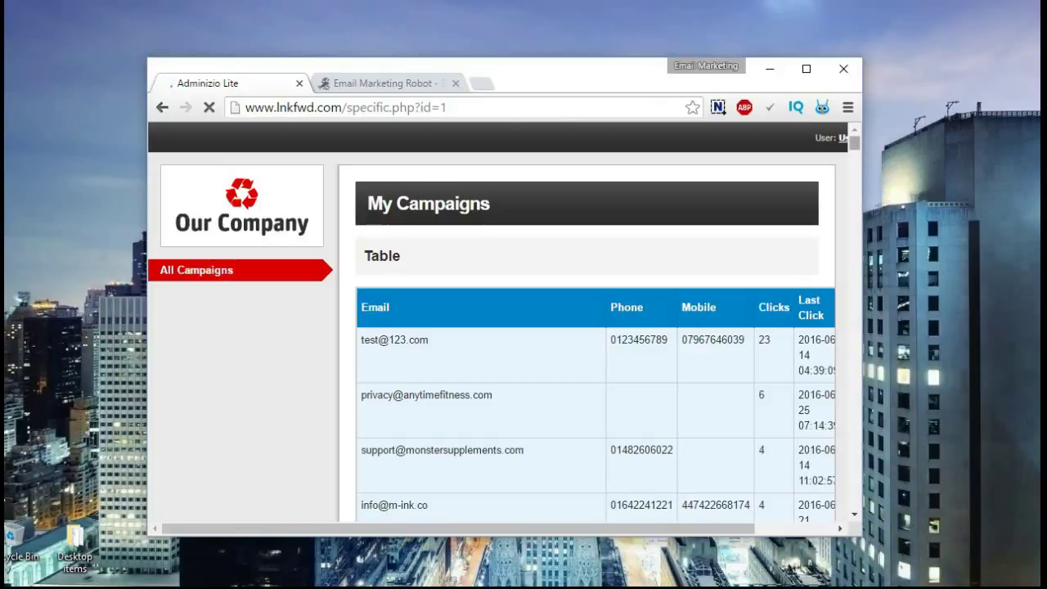
{"action": "scroll", "coordinate": [505, 328], "scroll_direction": "down", "scroll_amount": 5}
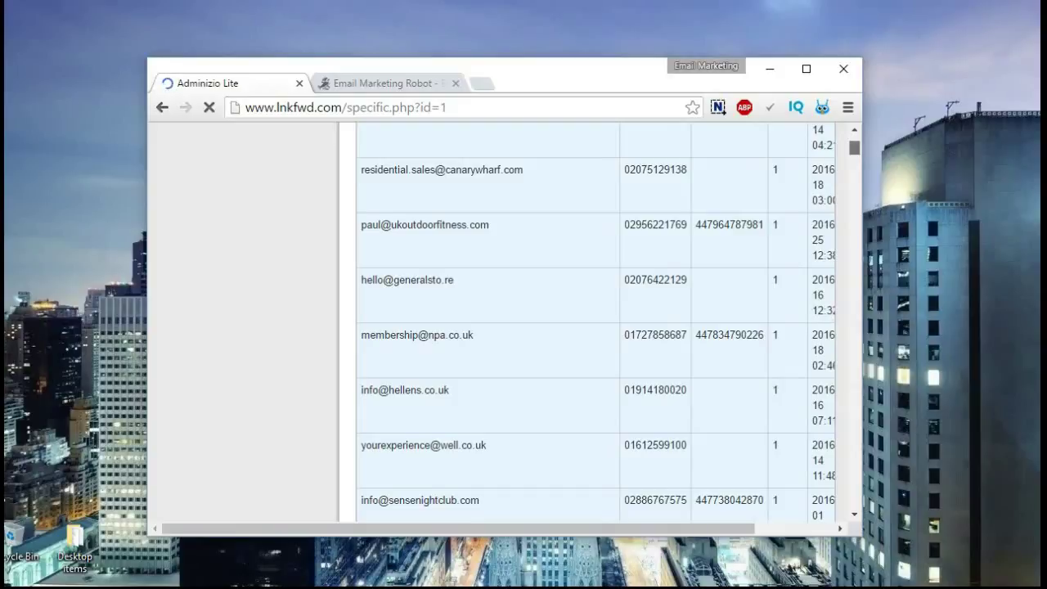
Step: Switch to the Email Marketing Robot website, open its Try Now page, and review the free trial limitations and download form
{"action": "left_click", "coordinate": [854, 130]}
{"action": "left_click", "coordinate": [438, 84]}
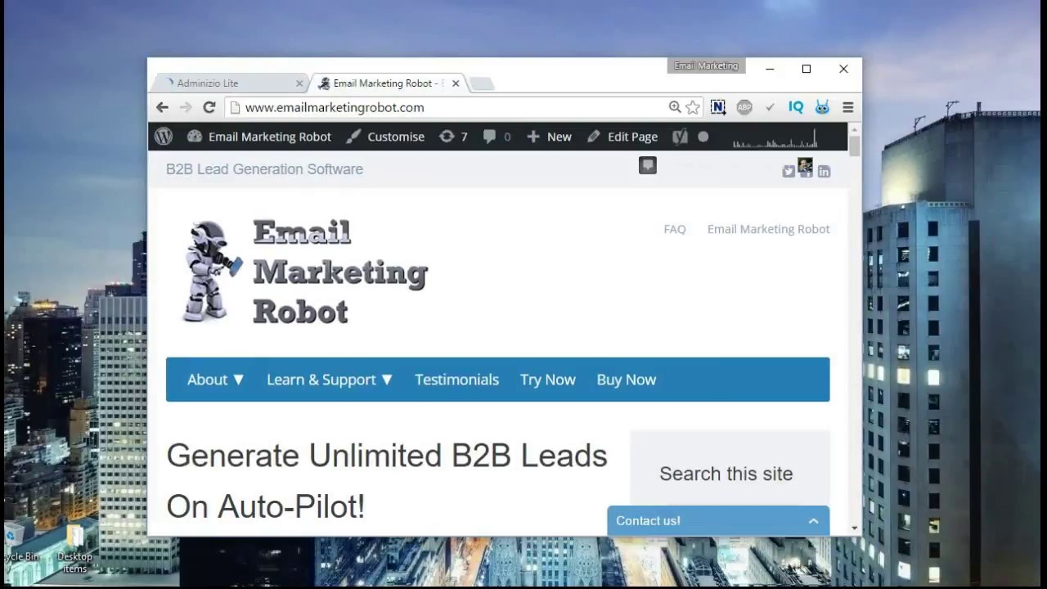
{"action": "scroll", "coordinate": [548, 237], "scroll_direction": "down", "scroll_amount": 2}
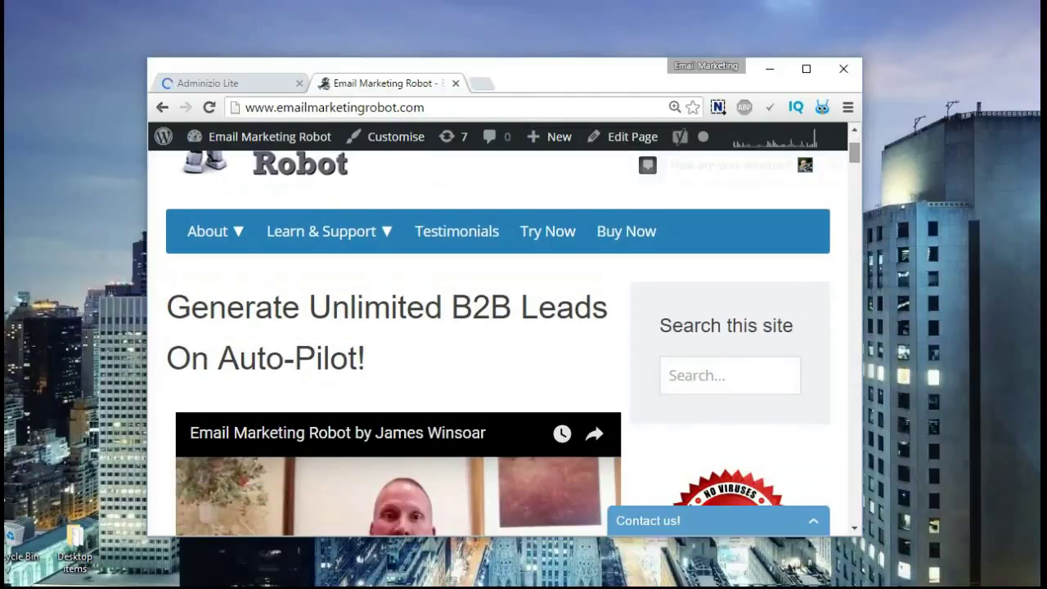
{"action": "left_click", "coordinate": [548, 231]}
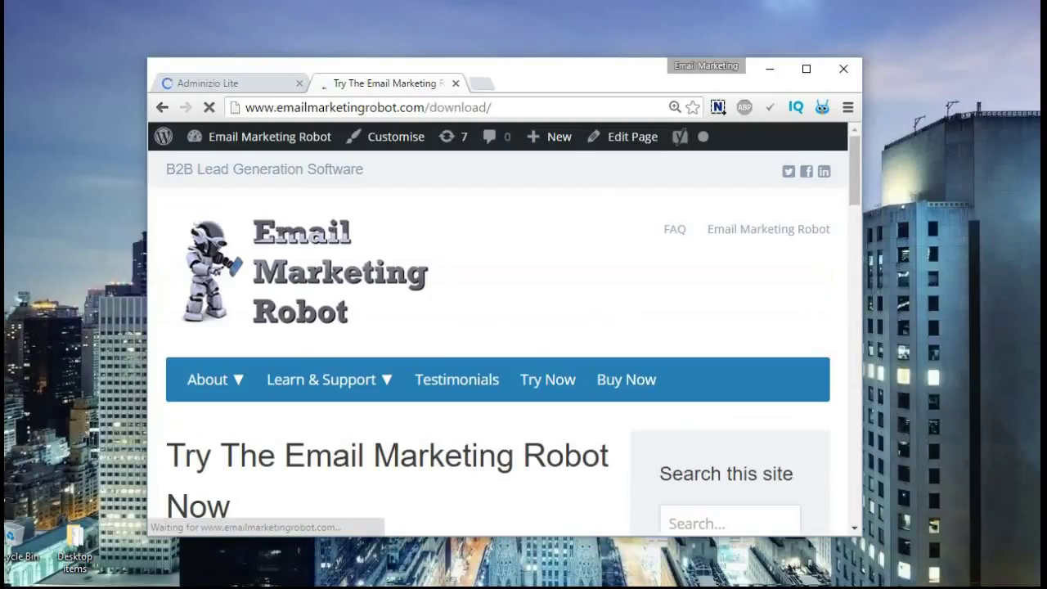
{"action": "scroll", "coordinate": [497, 344], "scroll_direction": "down", "scroll_amount": 7}
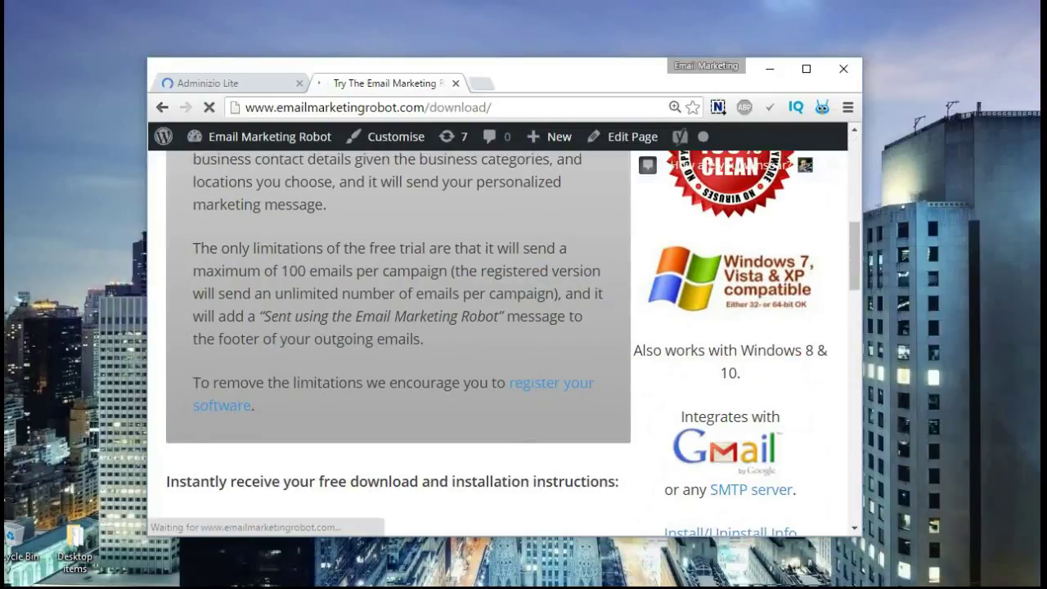
{"action": "scroll", "coordinate": [498, 343], "scroll_direction": "down", "scroll_amount": 4}
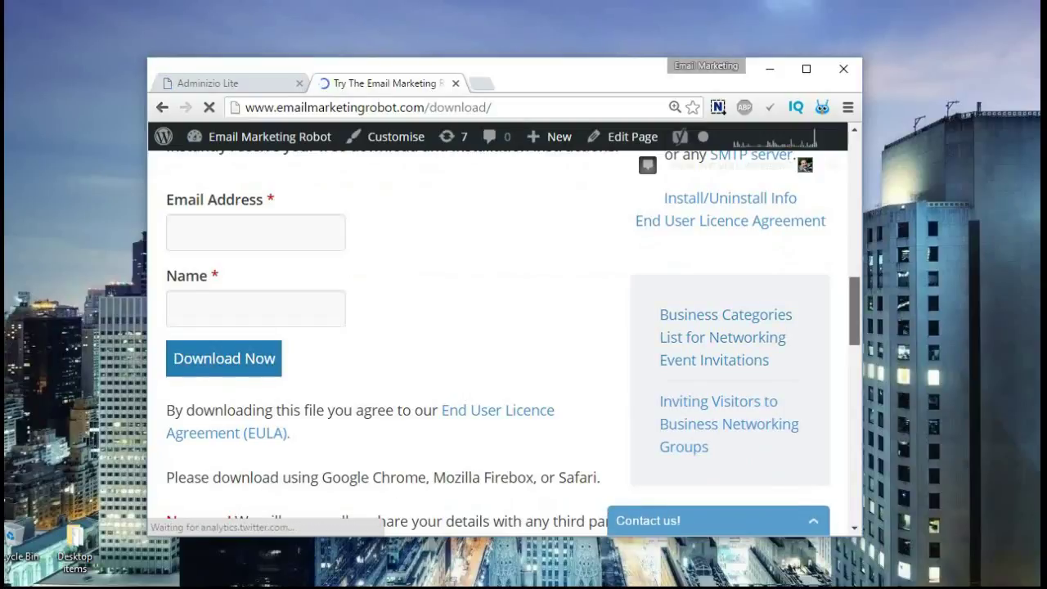
Step: Look over the rest of the trial page and highlight the contact phone number in its footer
{"action": "scroll", "coordinate": [498, 343], "scroll_direction": "up", "scroll_amount": 10}
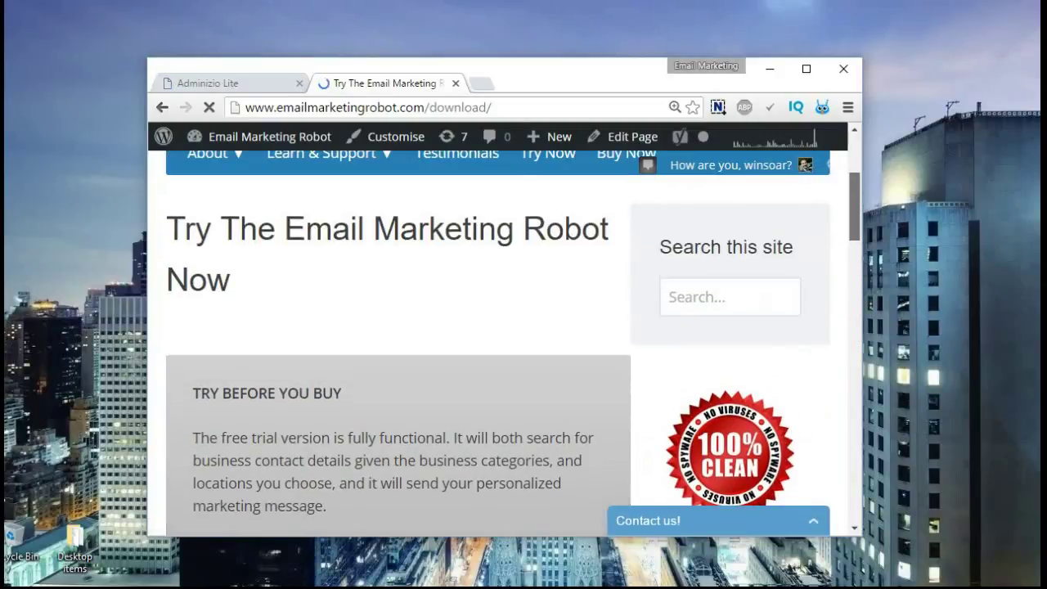
{"action": "scroll", "coordinate": [627, 335], "scroll_direction": "up", "scroll_amount": 2}
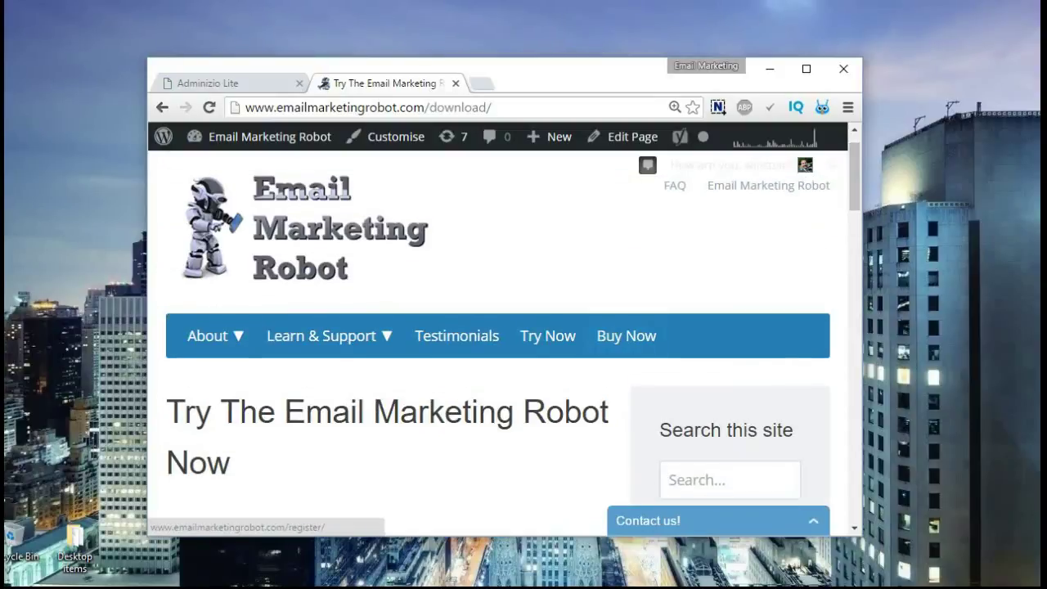
{"action": "scroll", "coordinate": [497, 344], "scroll_direction": "down", "scroll_amount": 10}
{"action": "scroll", "coordinate": [498, 344], "scroll_direction": "down", "scroll_amount": 8}
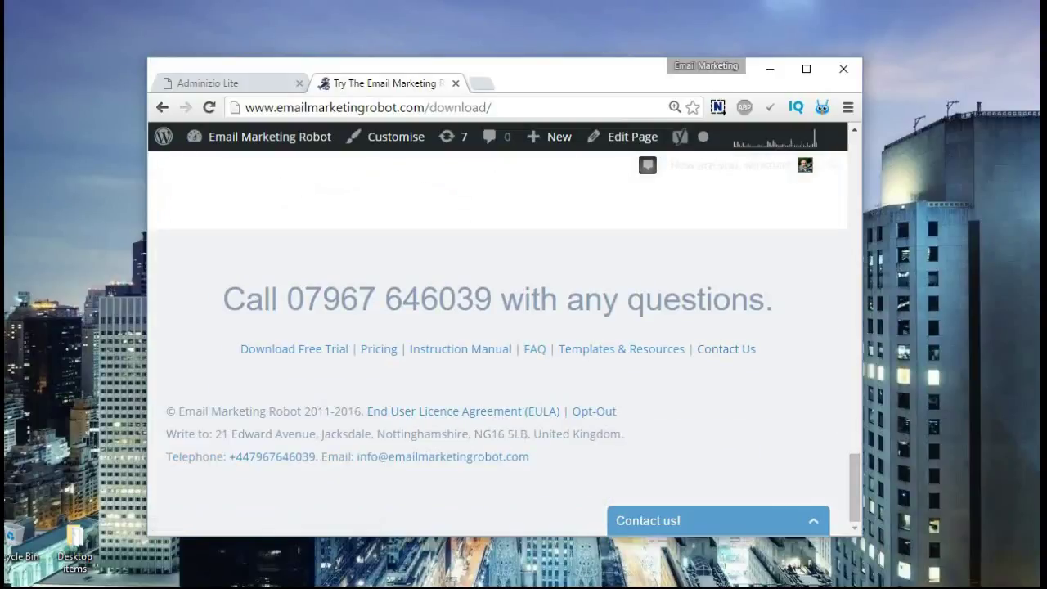
{"action": "left_click_drag", "start_coordinate": [287, 298], "coordinate": [492, 299]}
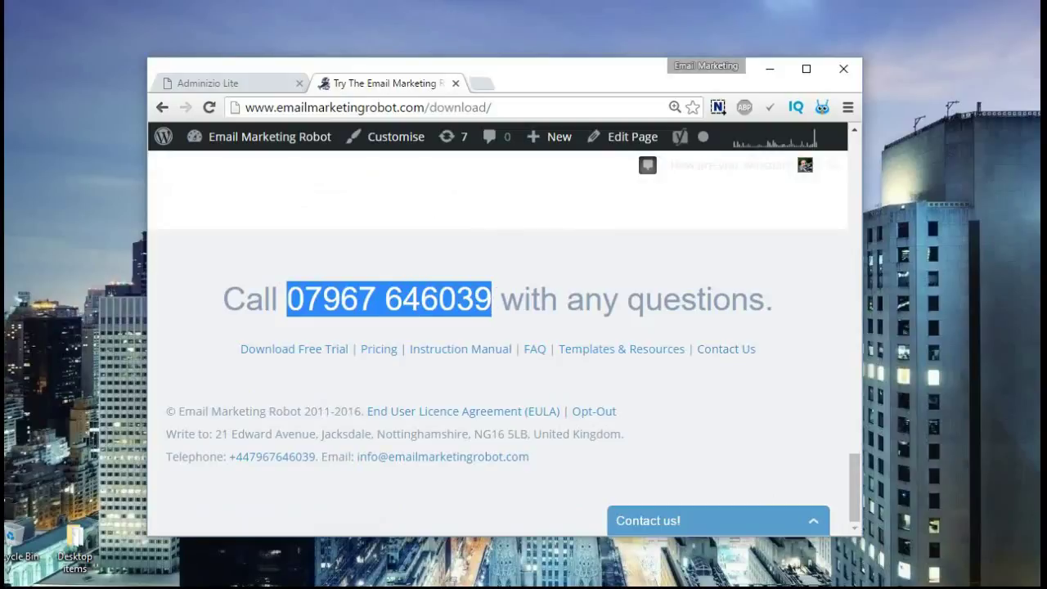